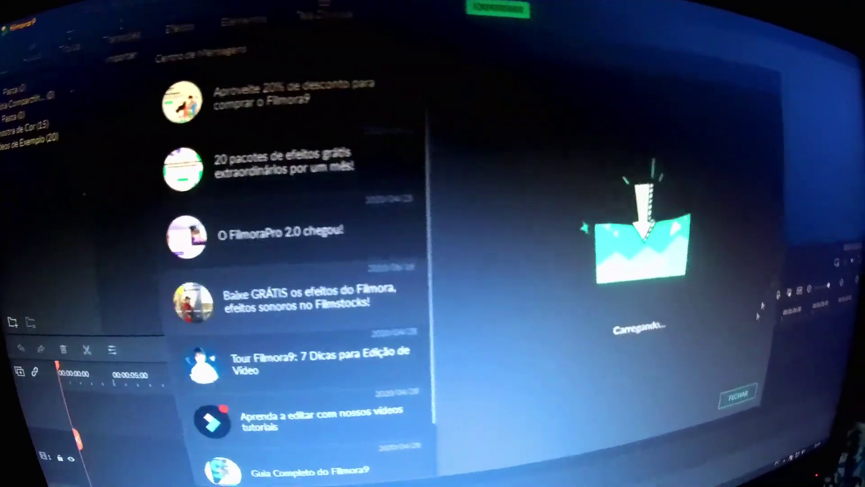
Close the message centre and start a PC screen recording from the media library
click(750, 405)
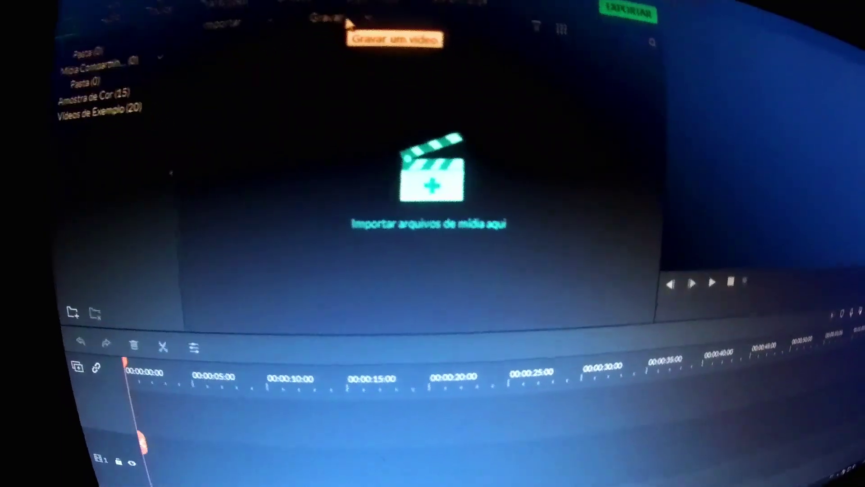
click(380, 56)
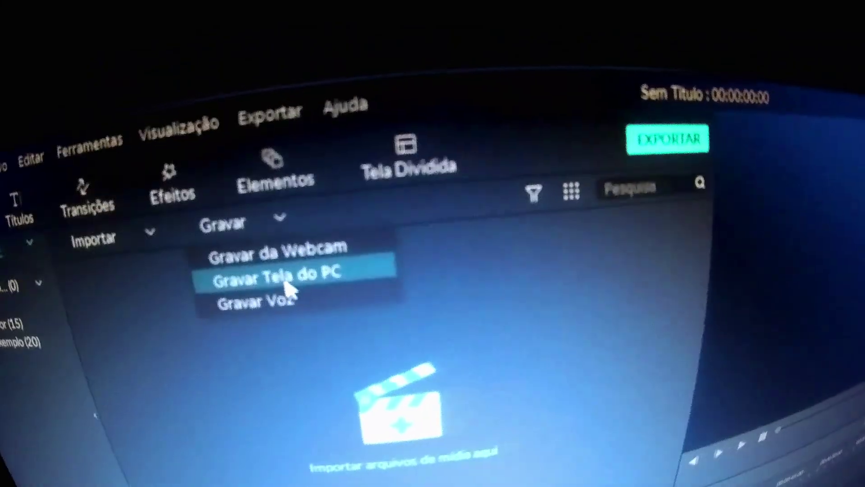
click(349, 246)
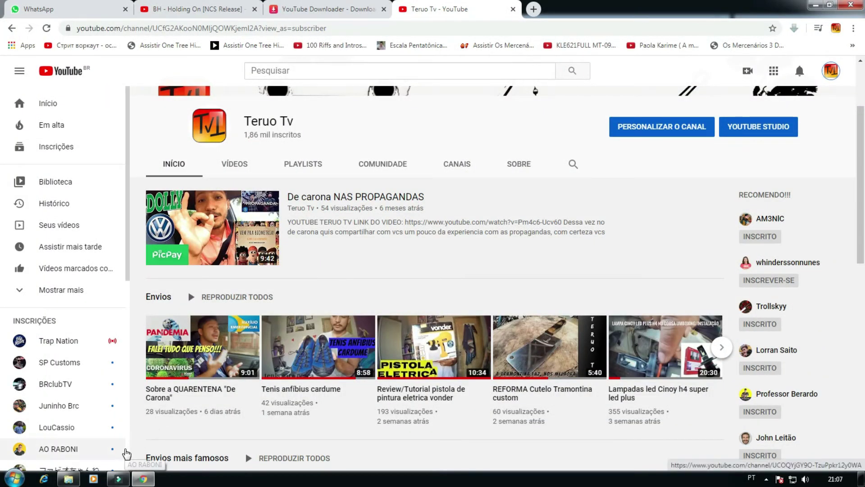
Switch to Filmora and on to Windows Explorer, and open the "novo projeto" folder on Novo volume (D:)
click(118, 478)
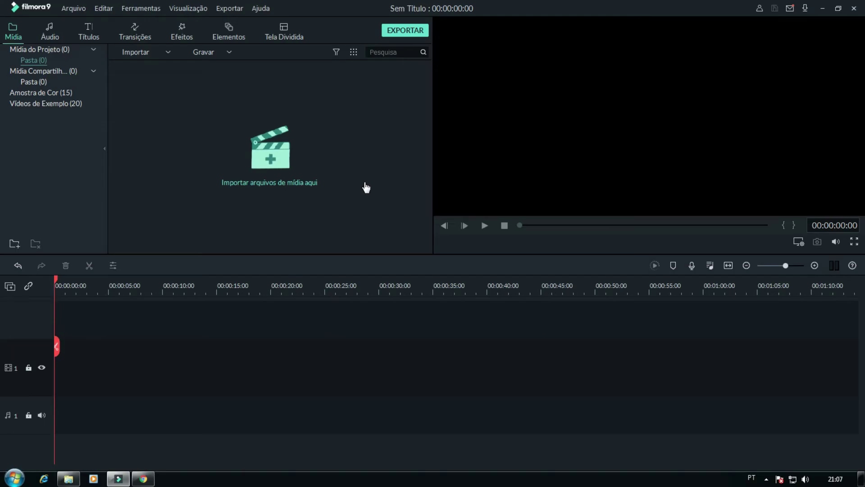
click(68, 479)
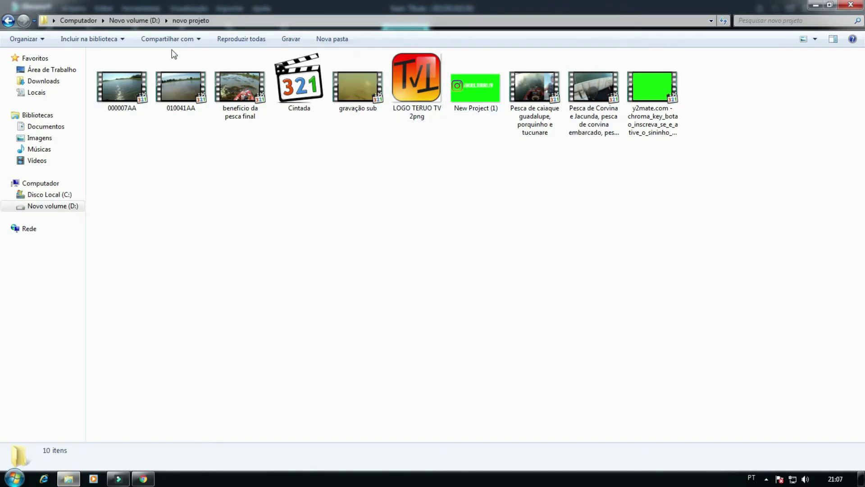
click(49, 207)
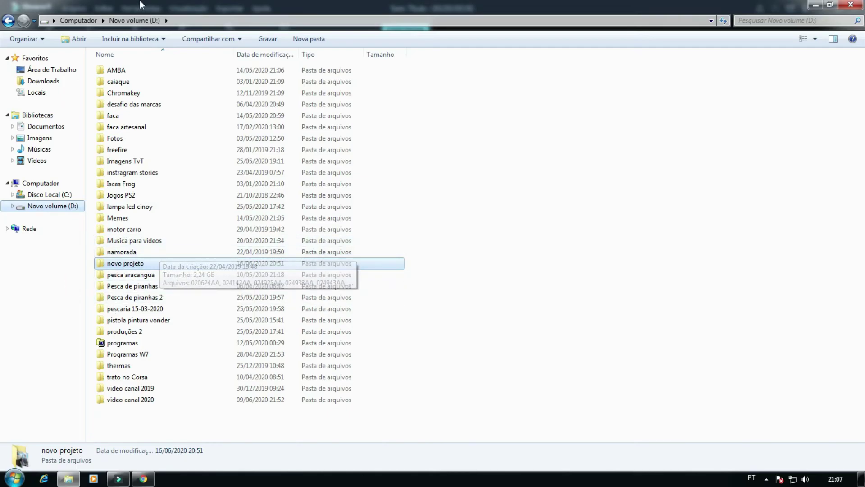
double_click(137, 264)
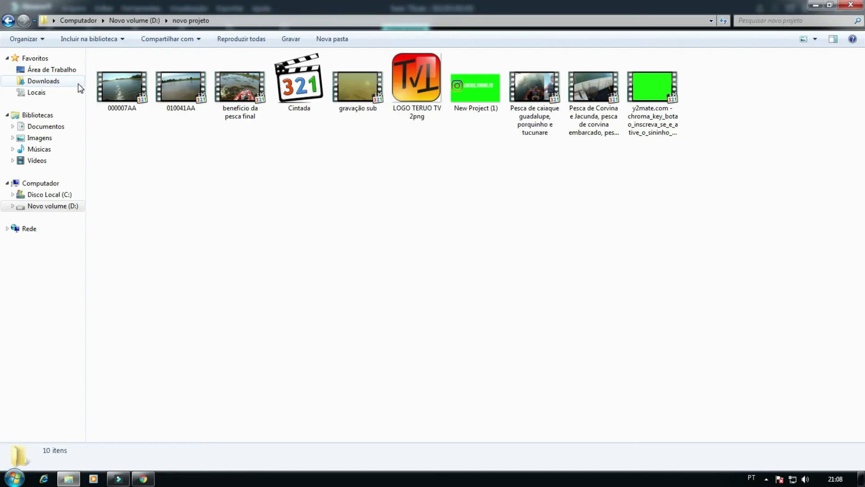
Try adding all the files of the "novo projeto" folder to Filmora's project media straight from Explorer, and undo that import
click(128, 95)
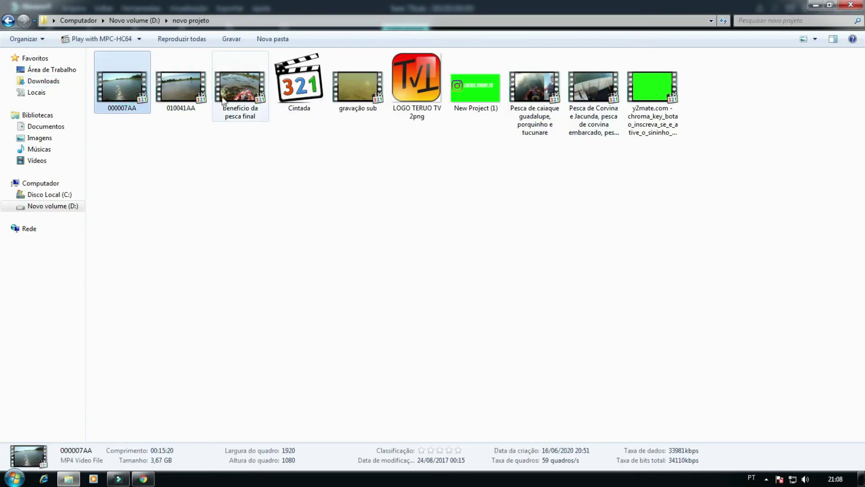
shift+click(645, 106)
drag(362, 93, 215, 172)
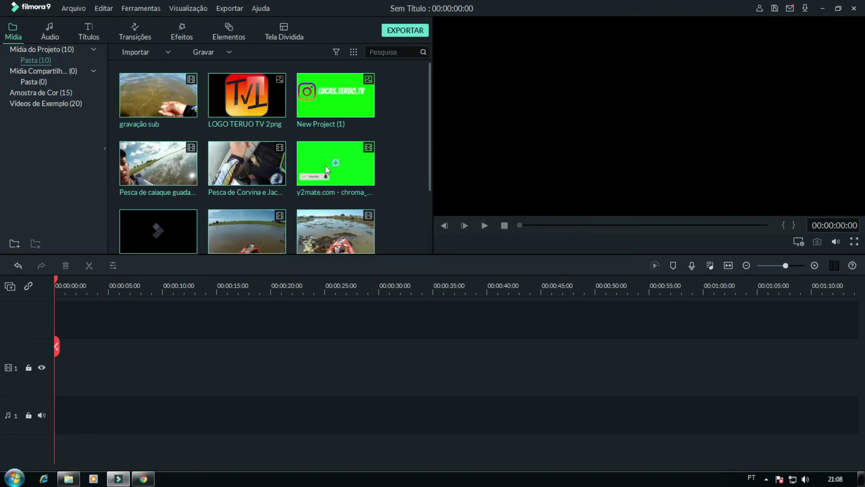
key(ctrl+z)
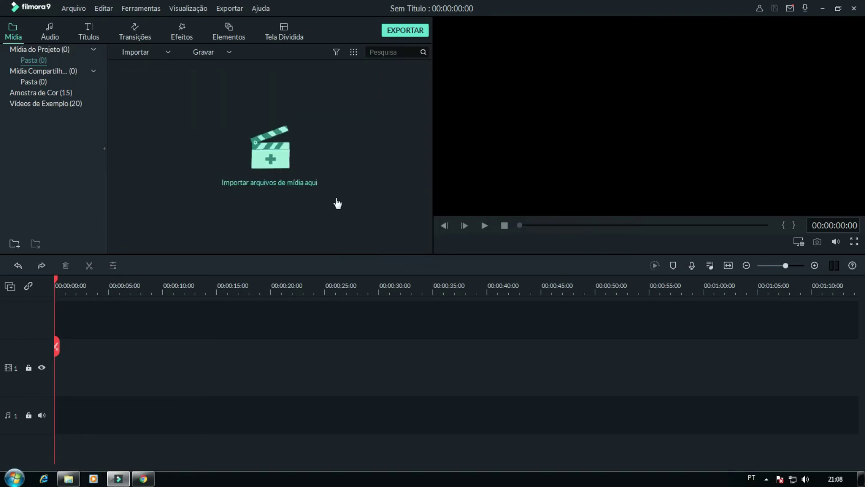
Import all the media files from the "novo projeto" folder on Novo volume (D:) into the project and look through them
click(145, 52)
click(165, 67)
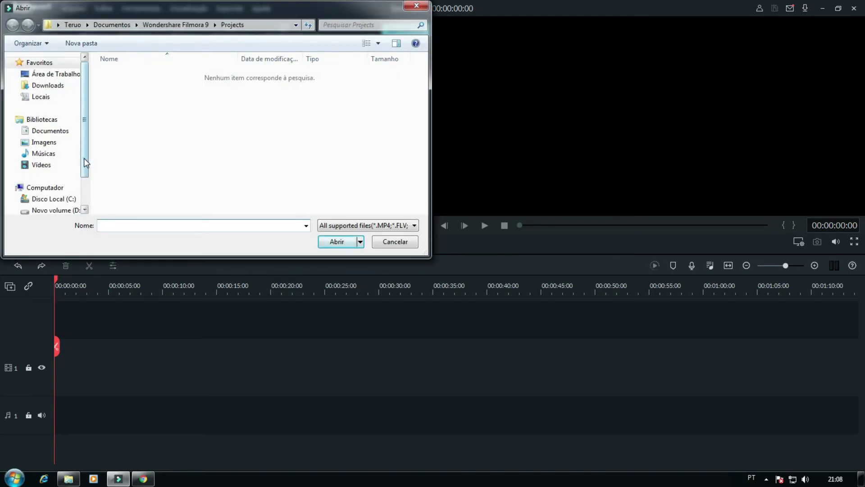
scroll(83, 158, down, 1)
click(67, 194)
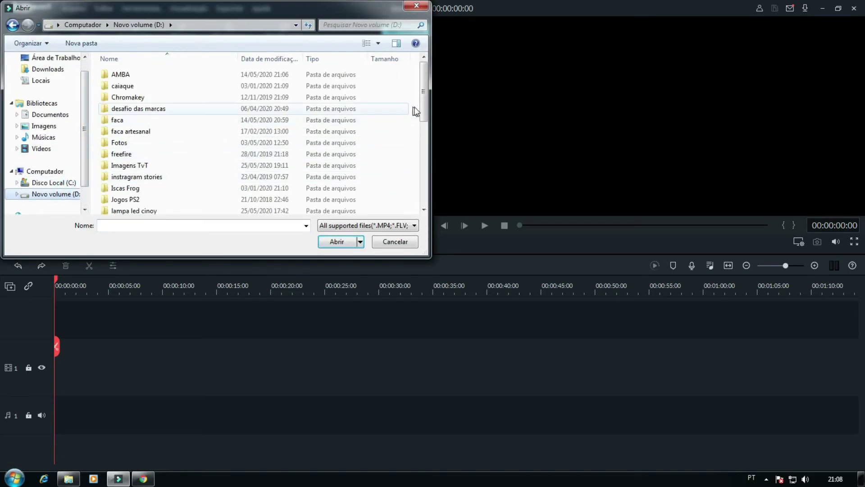
drag(424, 113, 426, 172)
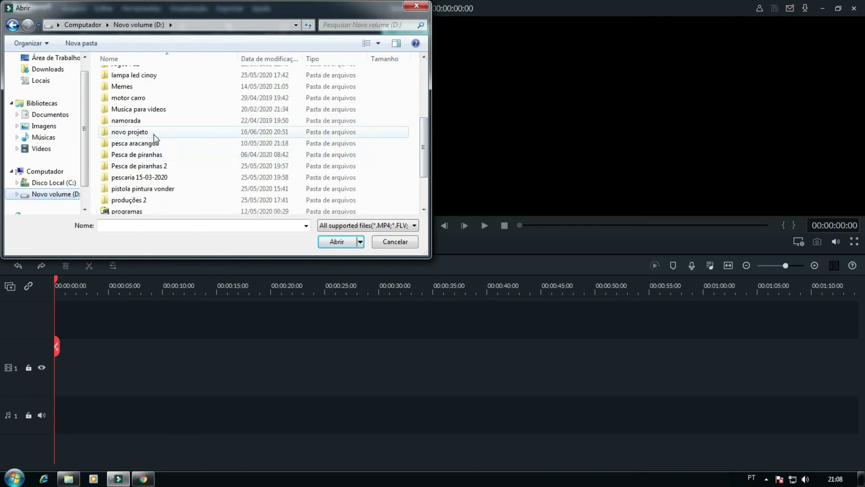
double_click(135, 132)
click(136, 96)
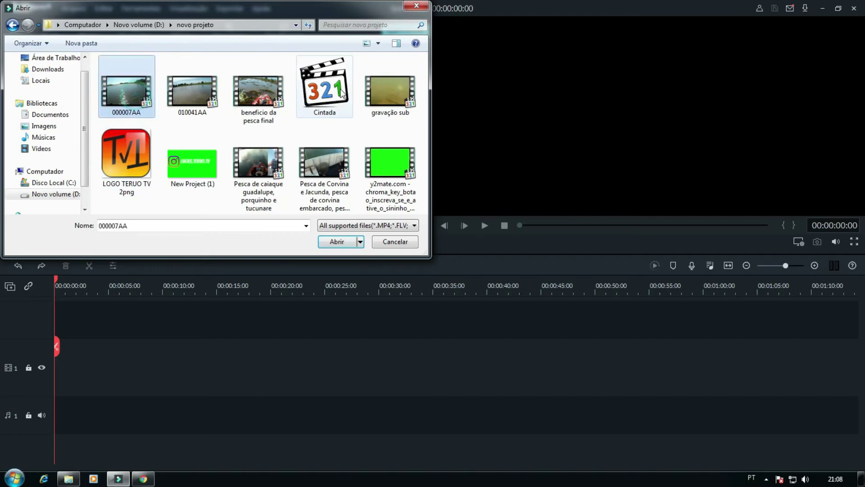
click(385, 176)
click(334, 241)
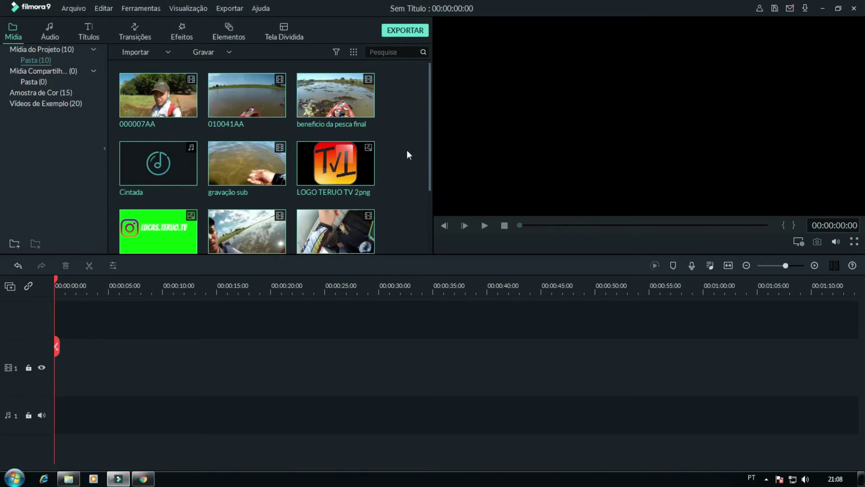
scroll(407, 151, down, 2)
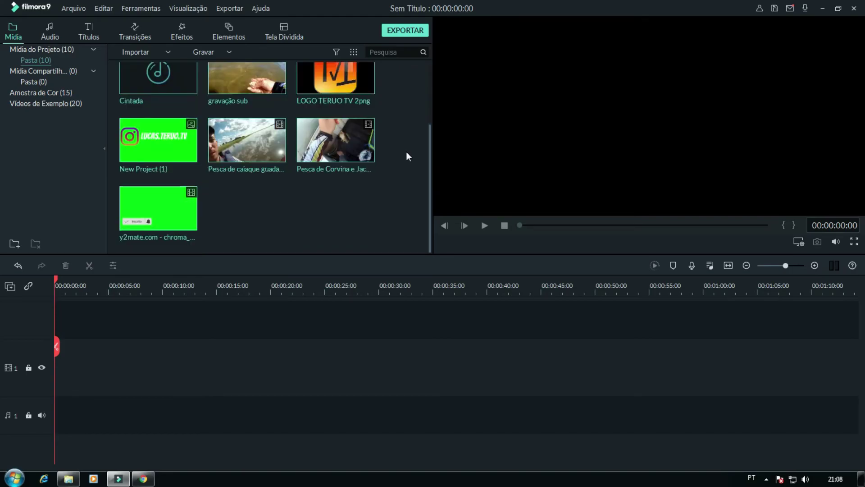
scroll(406, 154, up, 2)
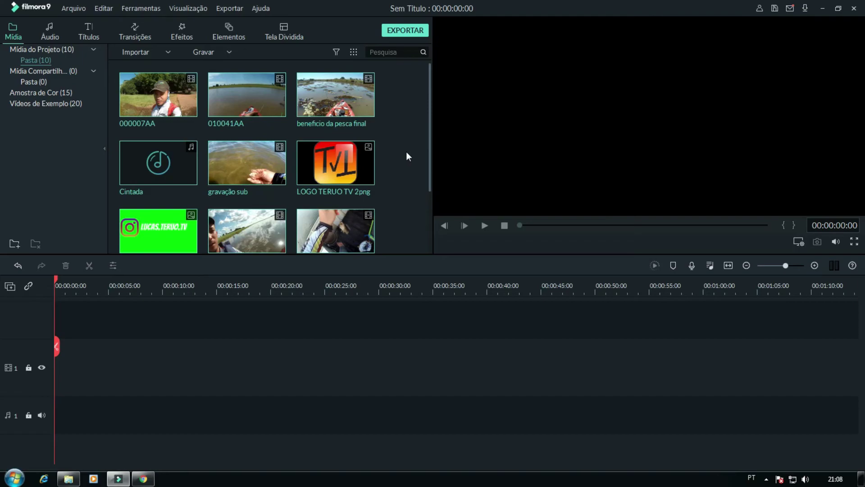
Try placing all the selected media on the timeline, dismissing the project settings dialog, and undo the placement
mouse_move(177, 90)
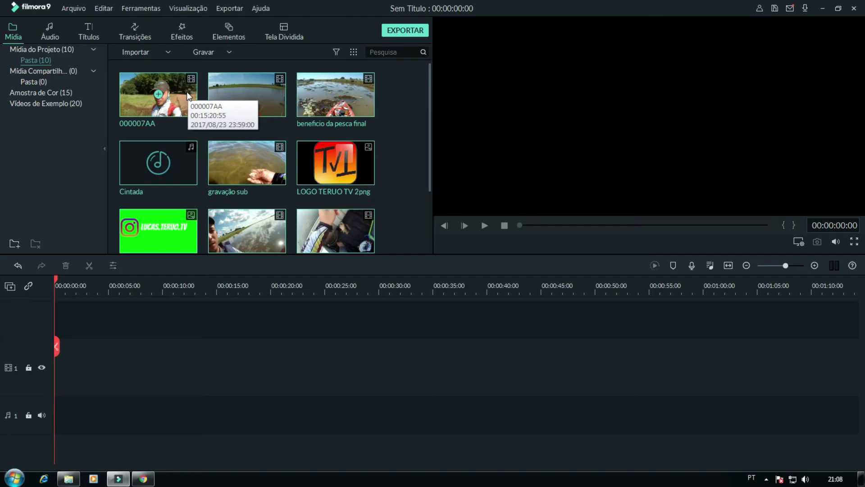
drag(186, 91, 53, 369)
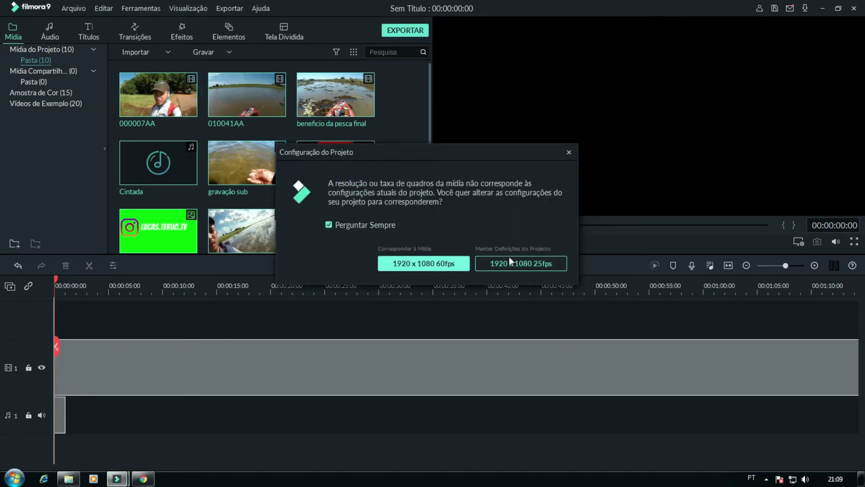
click(567, 152)
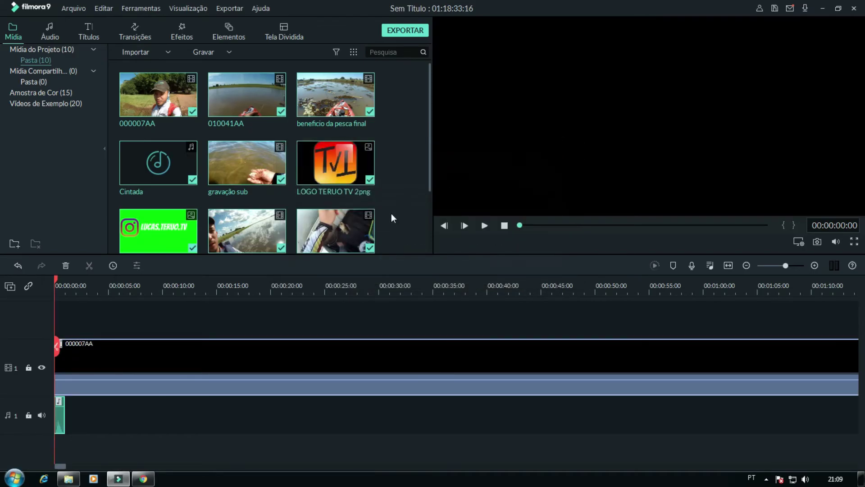
key(ctrl+z)
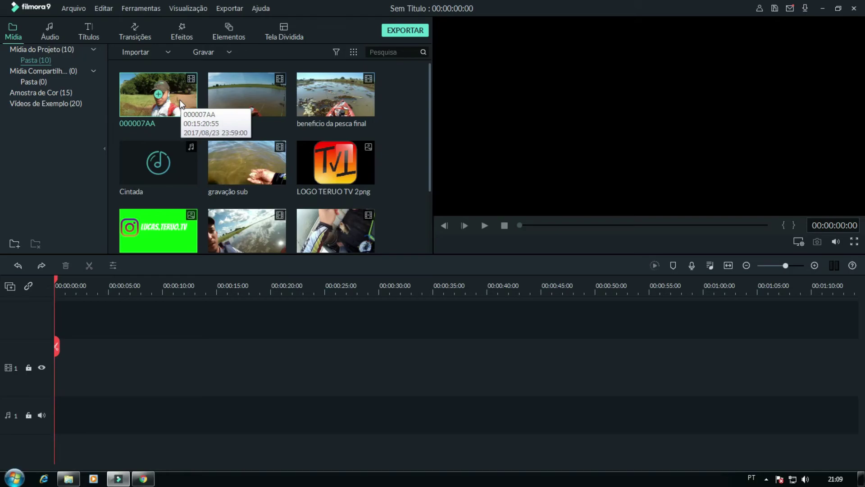
Place only the 000007AA clip at the start of video track 1 and match the project to the media at 1920 x 1080 60fps
drag(179, 103, 47, 367)
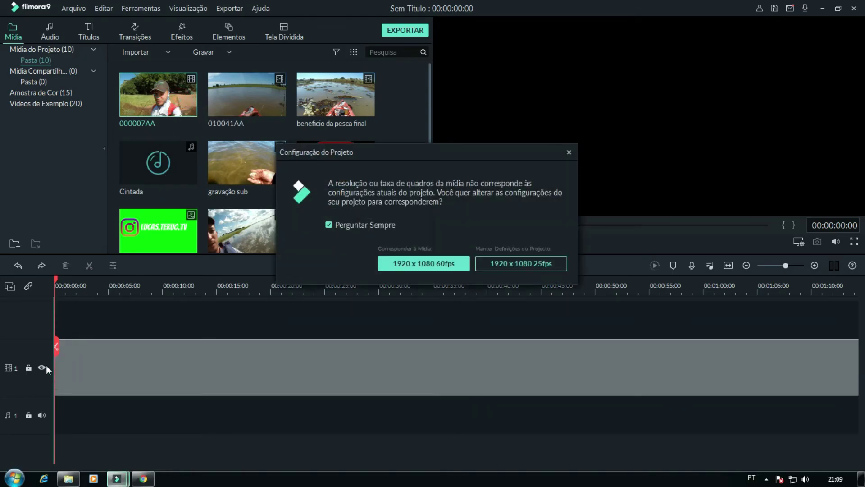
click(457, 265)
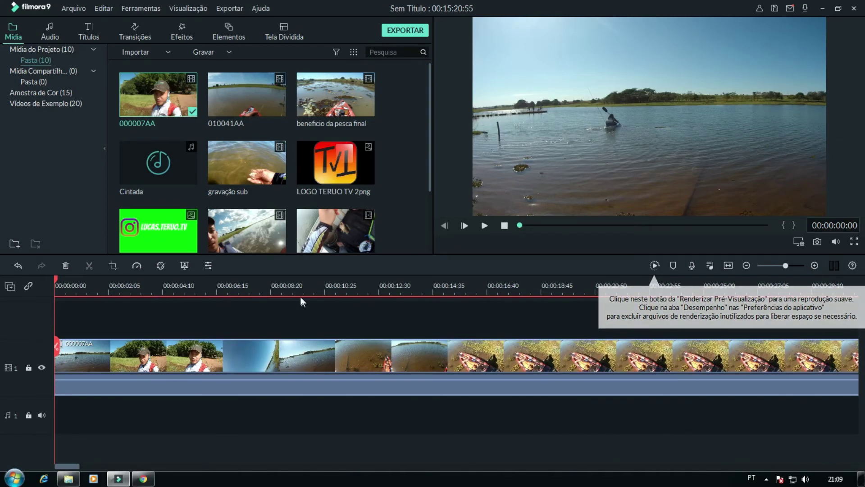
Split the 000007AA clip at 00:00:07:33 and delete everything after the cut
click(288, 285)
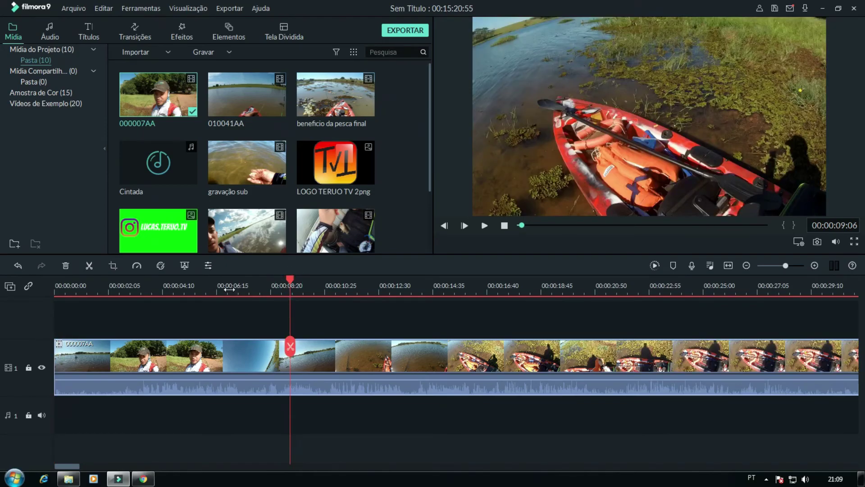
key(space)
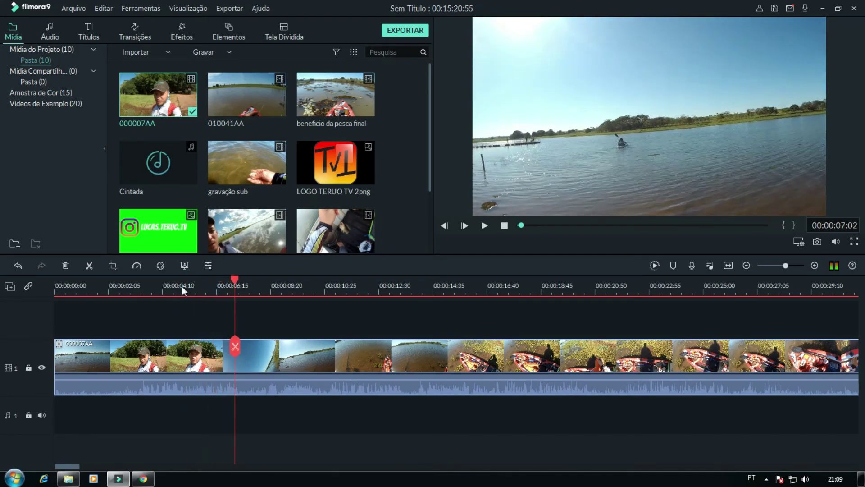
key(space)
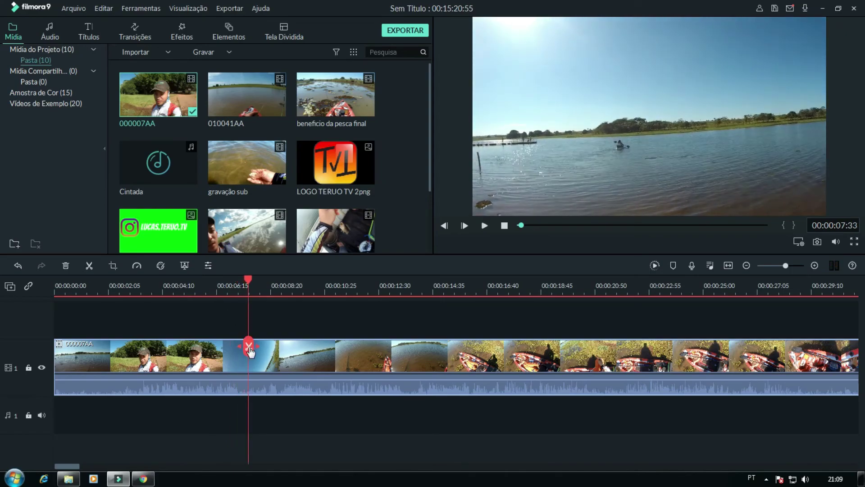
click(248, 347)
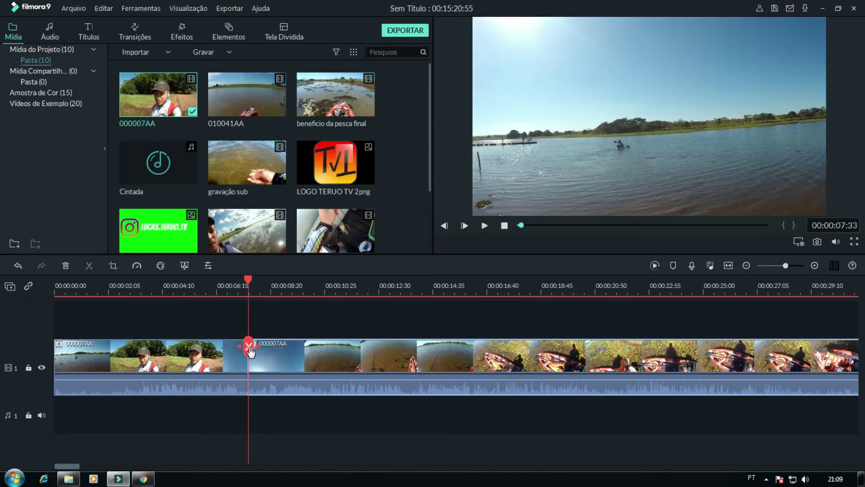
key(Delete)
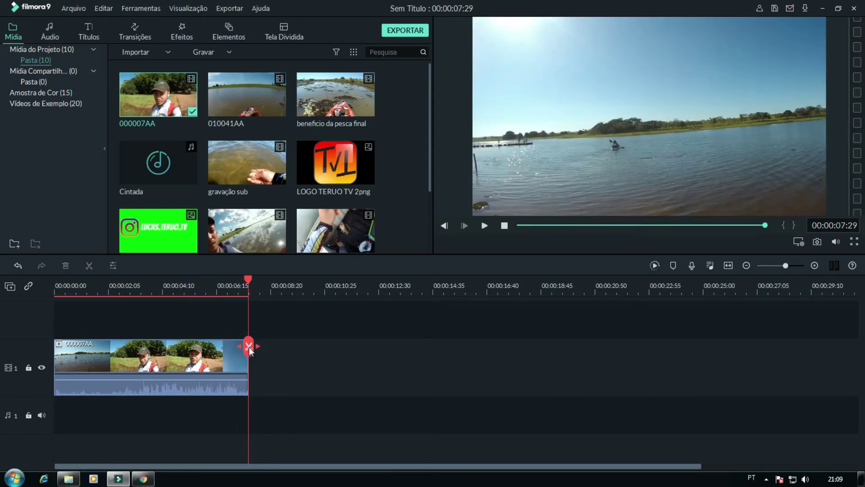
Play back the trimmed 000007AA clip from about two seconds in to check its ending
click(105, 289)
key(space)
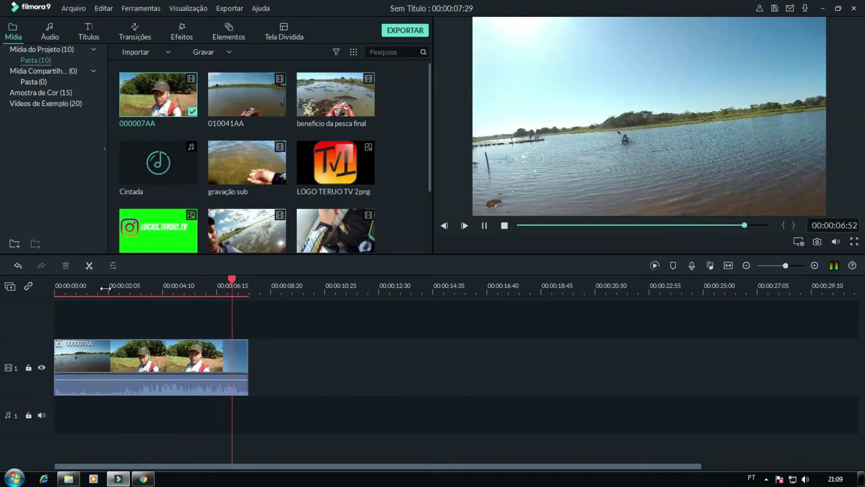
key(space)
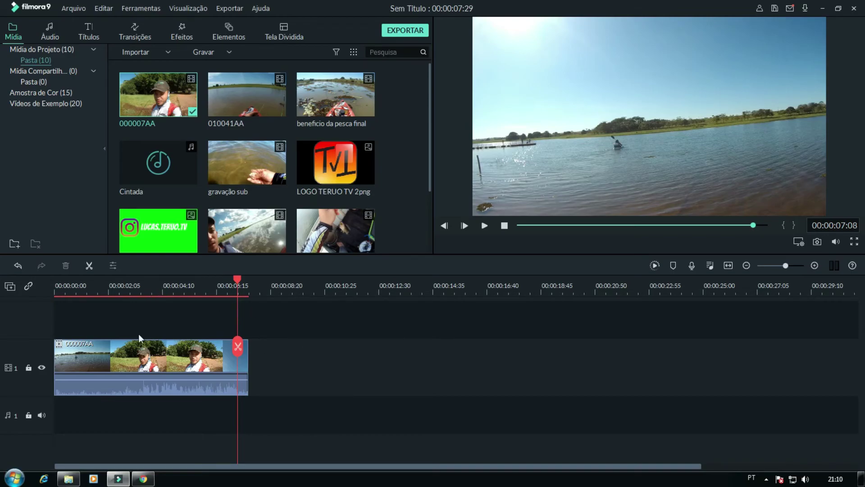
Move the playhead to 00:00:03:18 and detach the audio of the 000007AA clip onto its own track
click(140, 286)
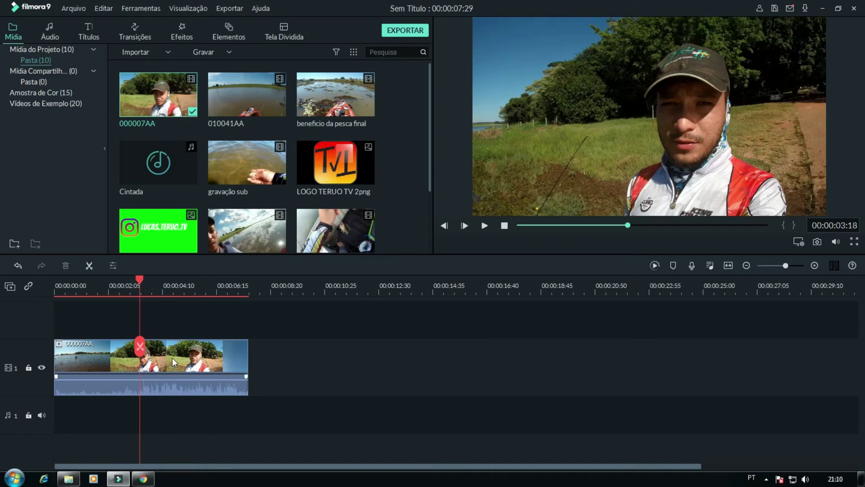
right_click(195, 363)
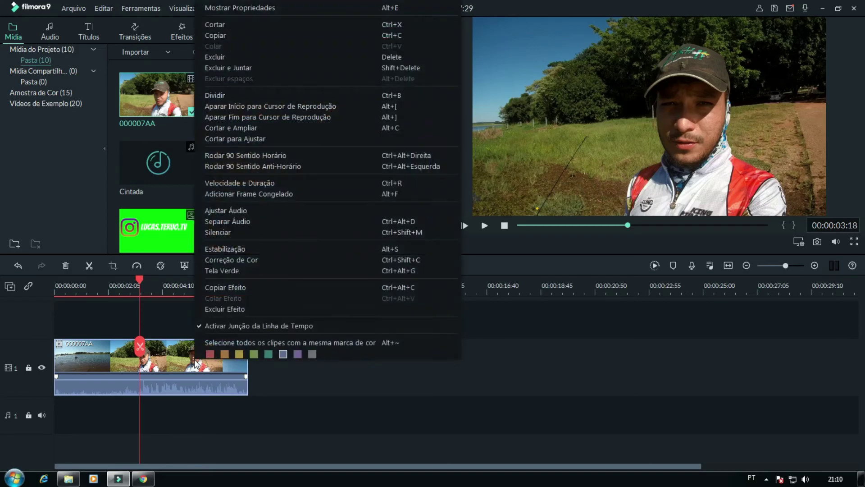
click(250, 224)
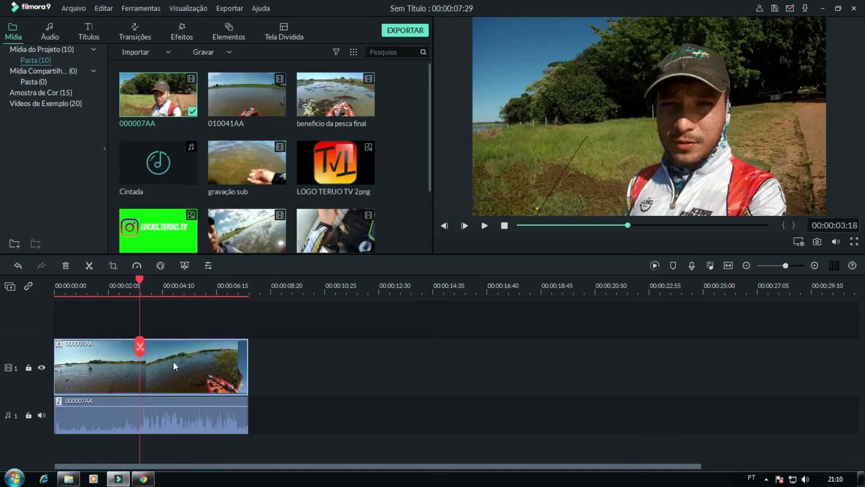
Split only the video part of the 000007AA clip at 00:00:04:38, keeping the detached audio whole
click(175, 286)
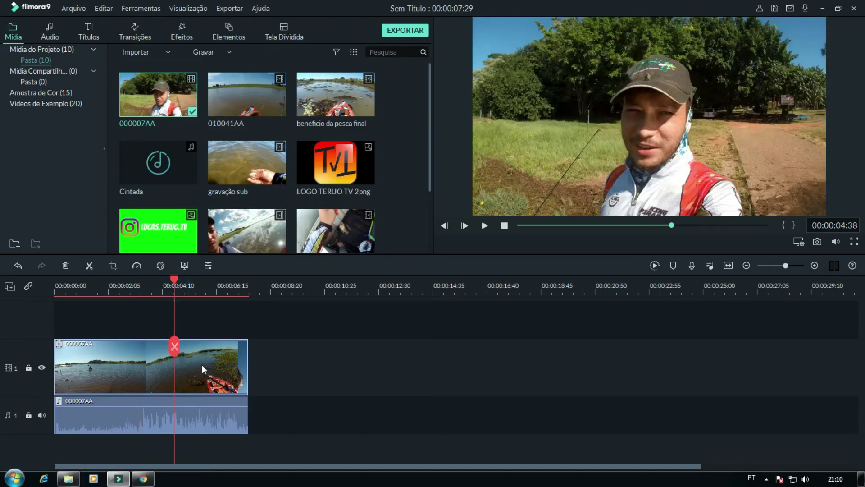
click(174, 347)
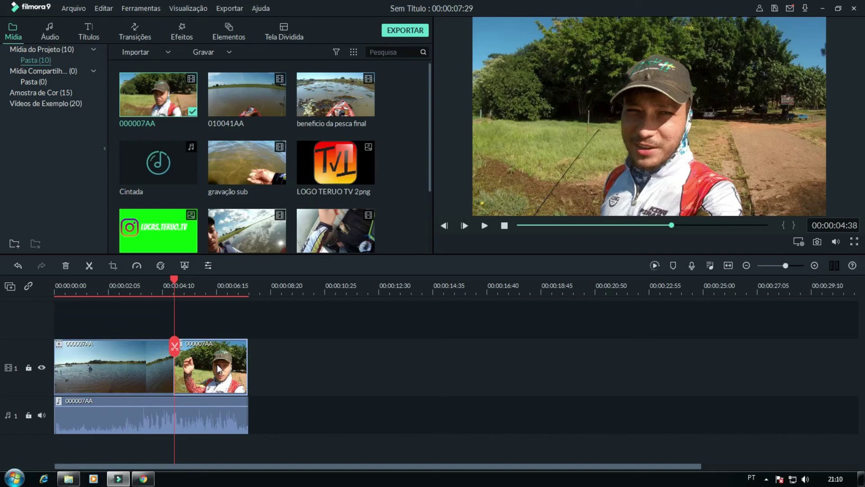
Delete the video part after the 00:00:04:38 cut, and undo back to the unsplit 000007AA clip with attached audio
key(Delete)
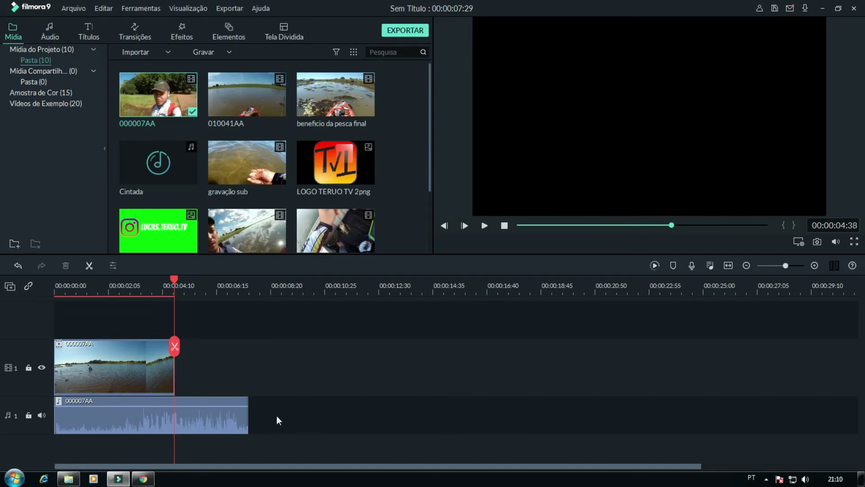
key(ctrl+z)
key(ctrl+z)
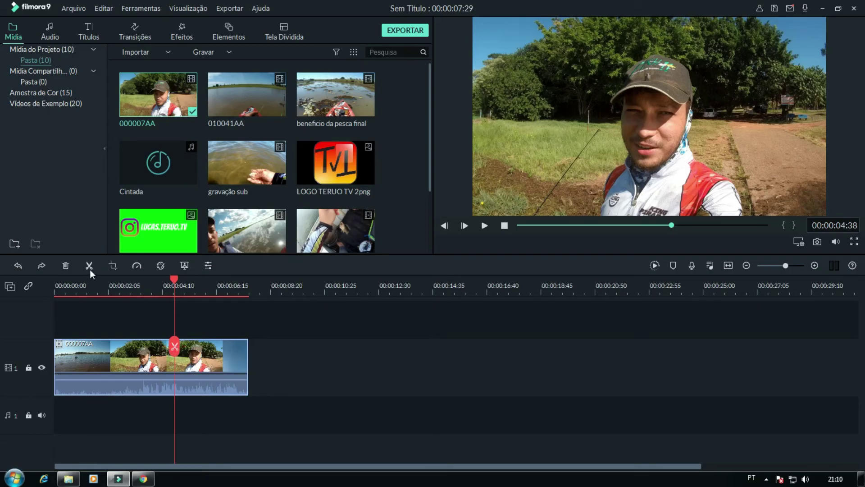
Demonstrate splitting the 000007AA clip with attached audio at 00:00:04:38 and deleting the part after the cut, undoing each attempt
click(173, 346)
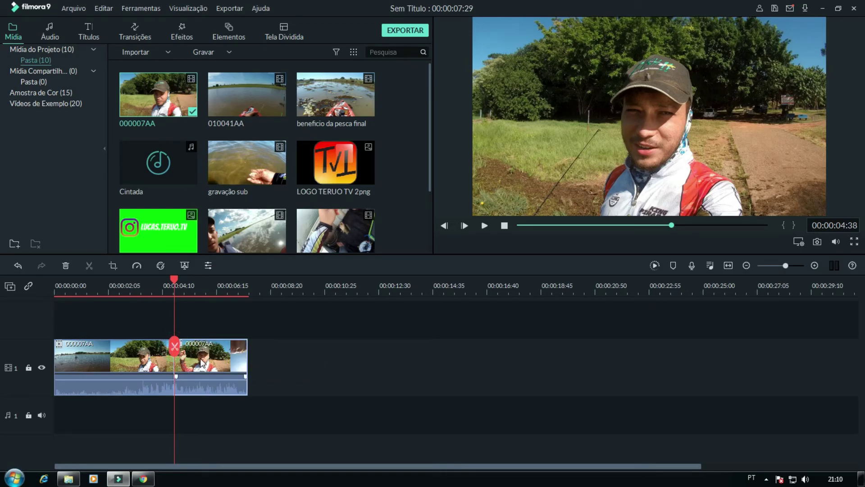
key(ctrl+z)
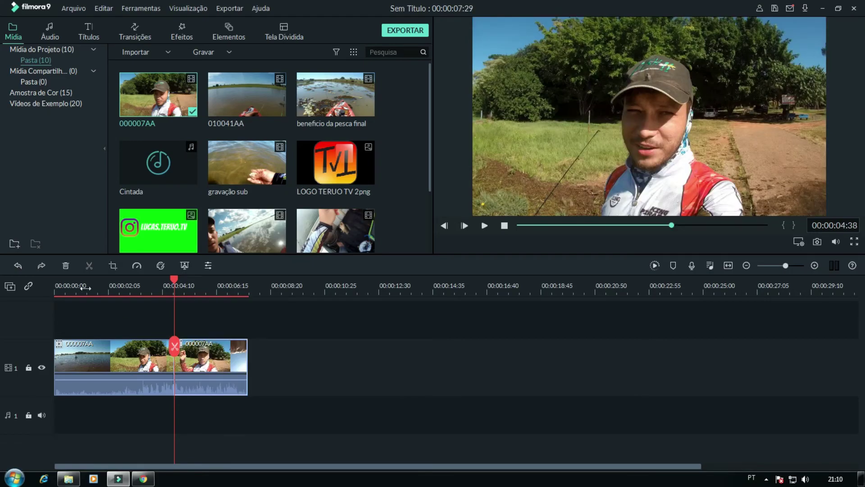
click(65, 266)
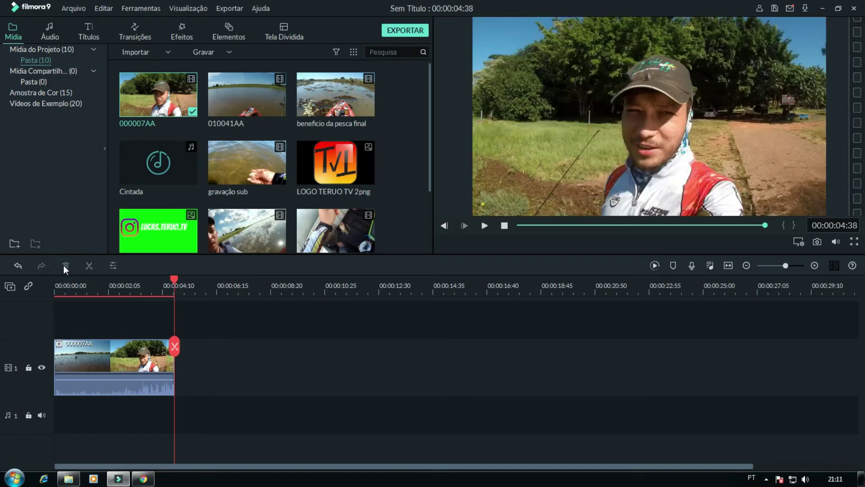
key(ctrl+z)
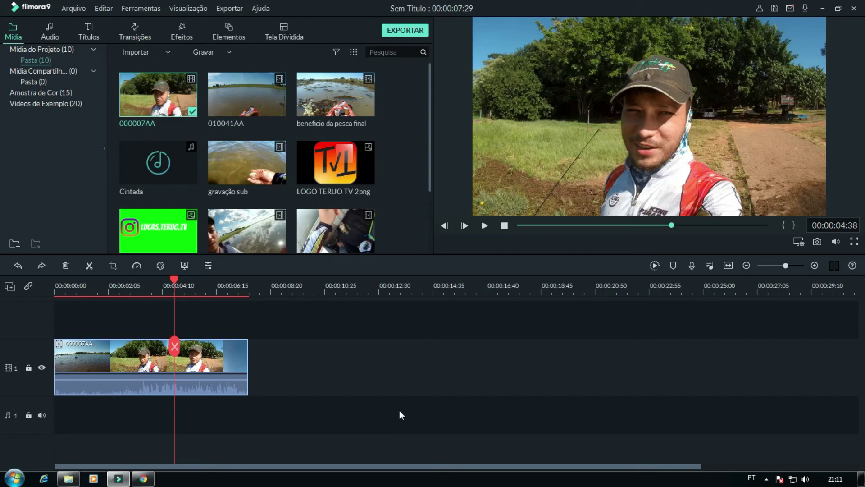
click(174, 346)
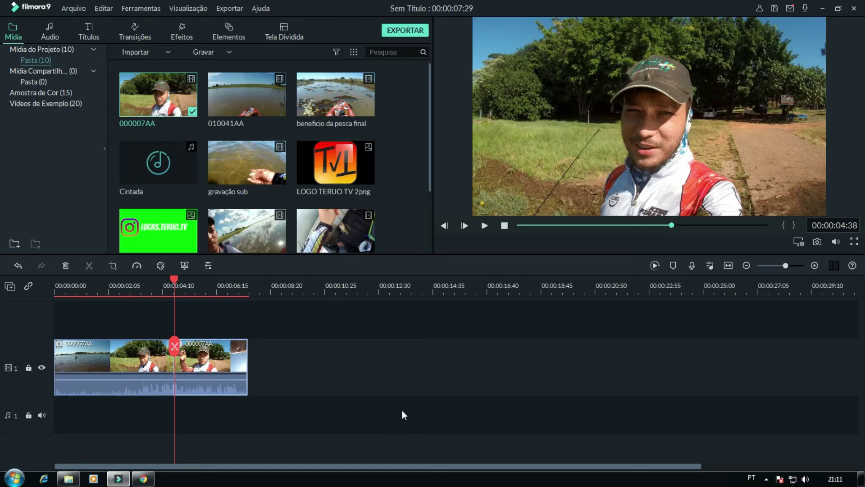
key(Delete)
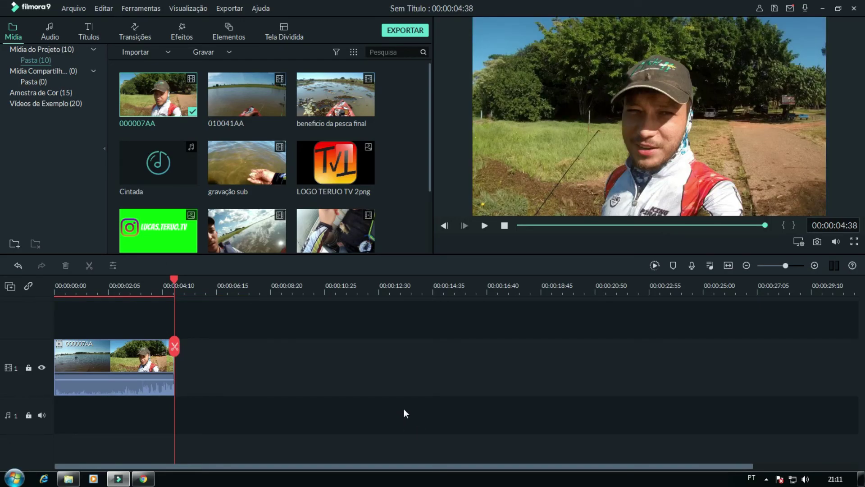
key(ctrl+z)
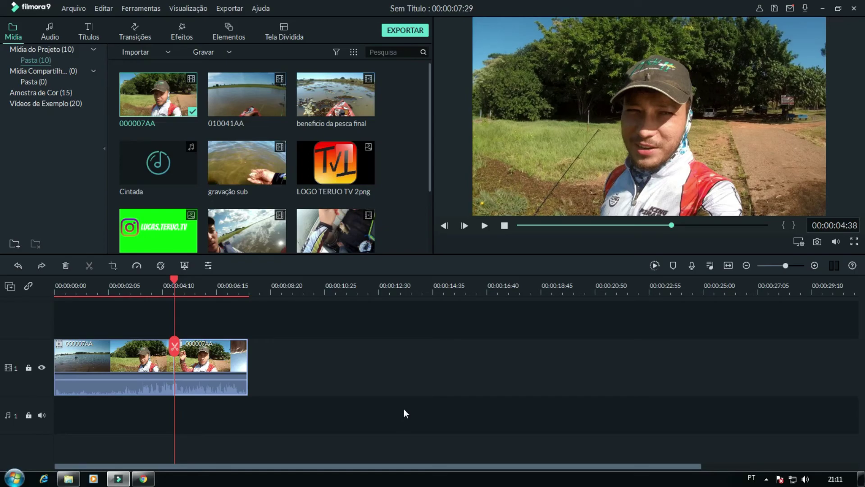
key(ctrl+z)
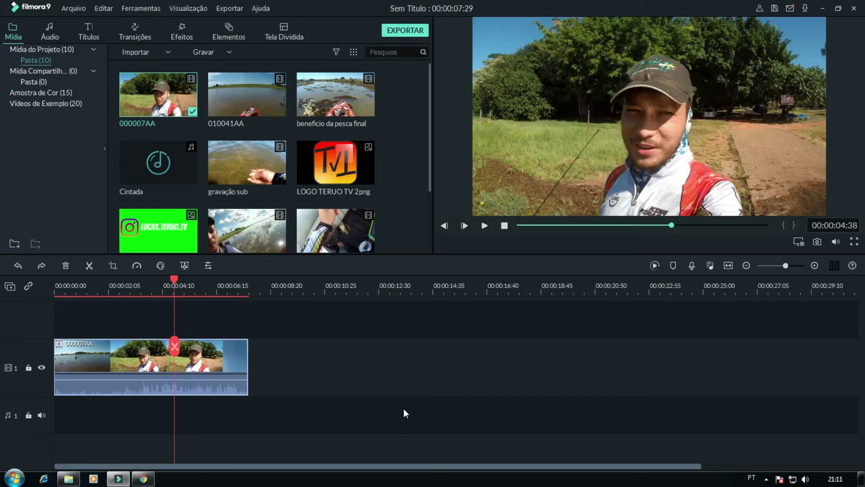
Return the playhead to the start and place LOGO TERUO TV 2png on the track above the 000007AA clip
click(149, 289)
click(214, 288)
click(111, 289)
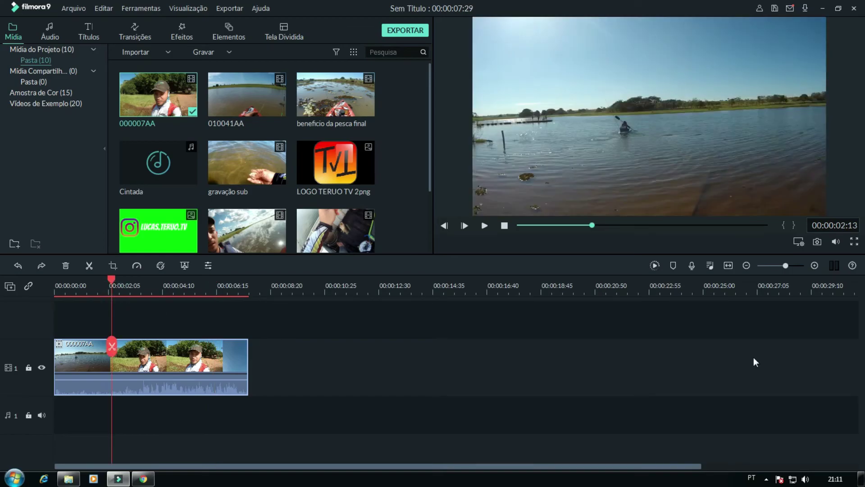
mouse_move(321, 193)
click(53, 286)
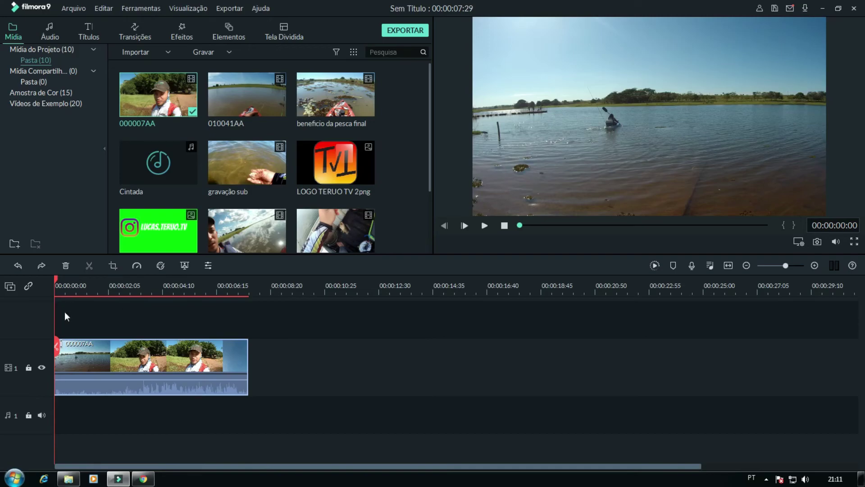
drag(360, 164, 56, 313)
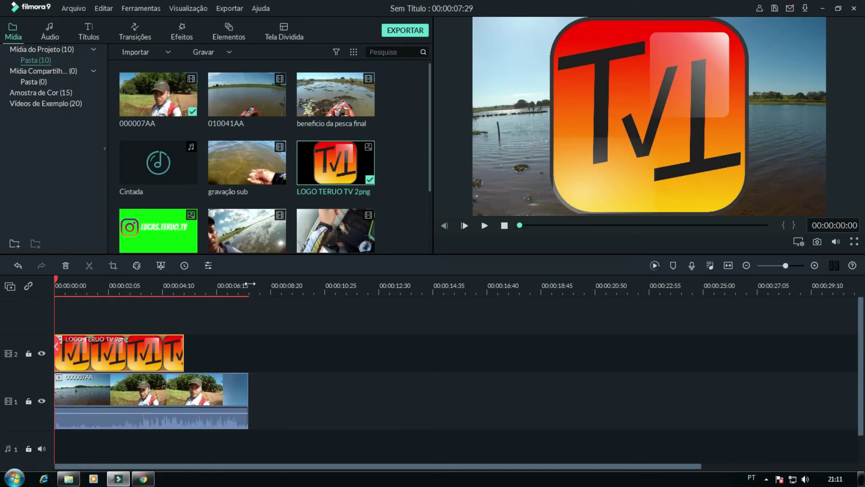
Move the 000007AA clip onto a track above the logo to demonstrate layer order, and return it to track 1
drag(150, 396, 147, 313)
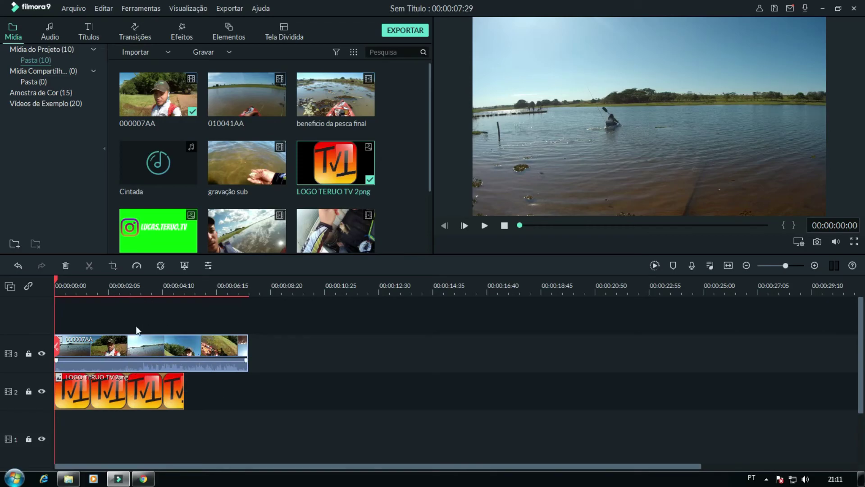
mouse_move(120, 371)
drag(143, 349, 149, 428)
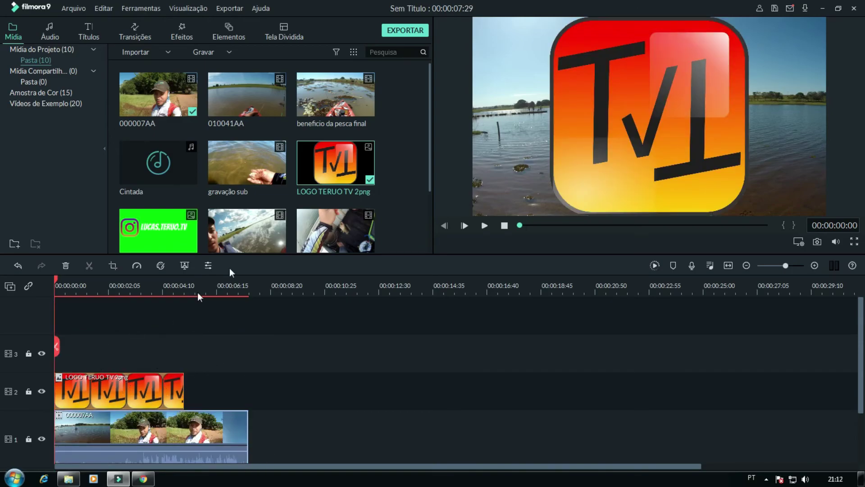
Place the green Instagram image on track 3 at the start of the timeline, and delete it again
drag(186, 233, 45, 357)
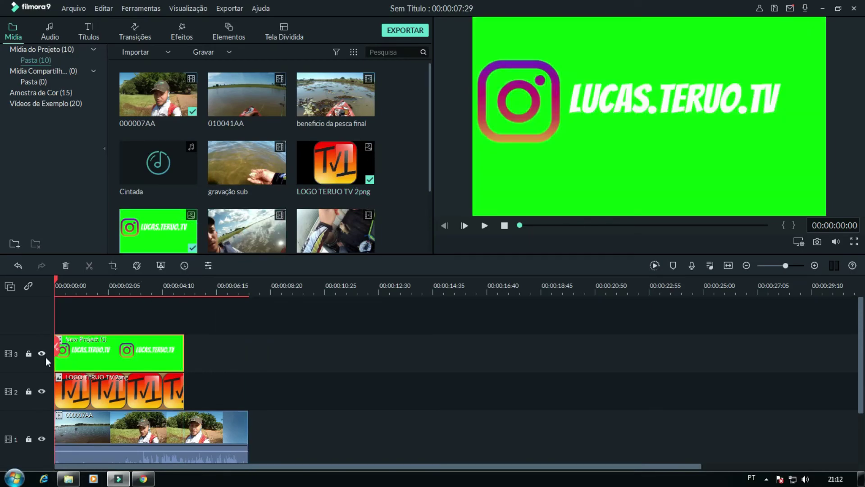
key(Delete)
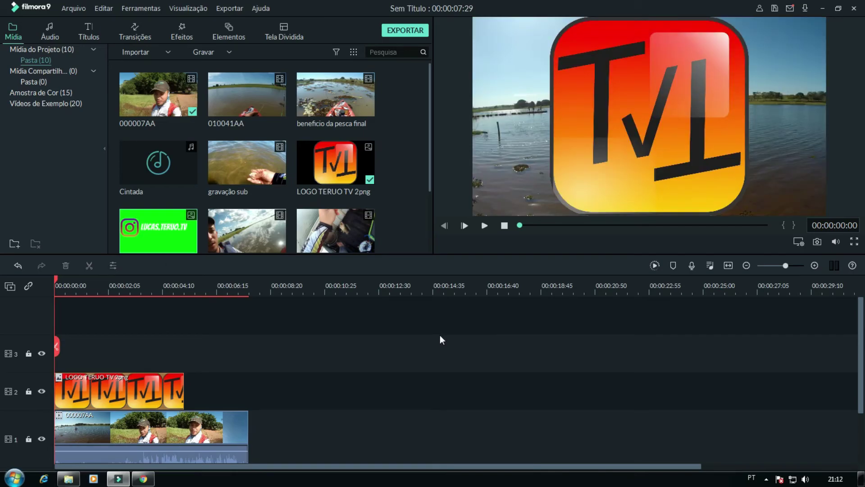
Play back the opening with the logo over the 000007AA clip, stopping at 00:00:03:10
click(483, 226)
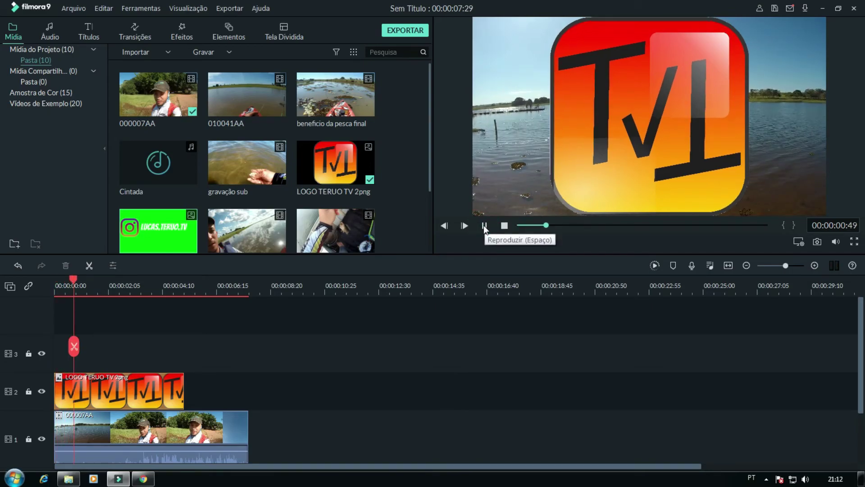
click(483, 226)
click(484, 225)
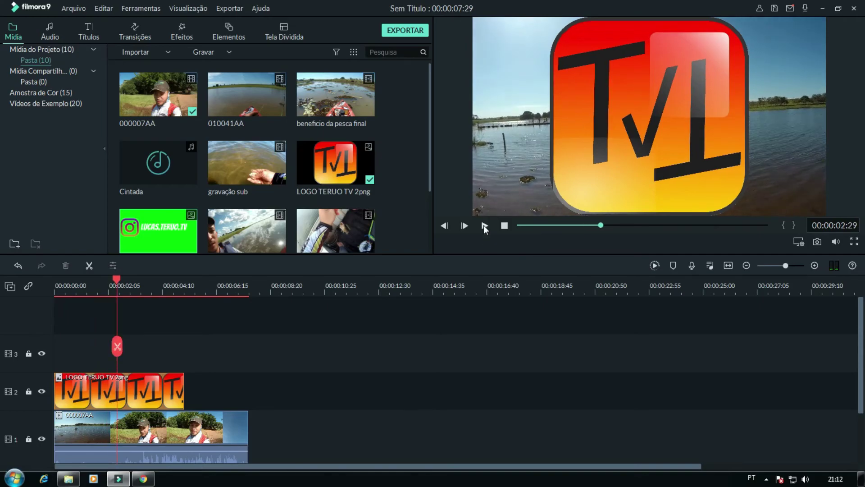
click(61, 283)
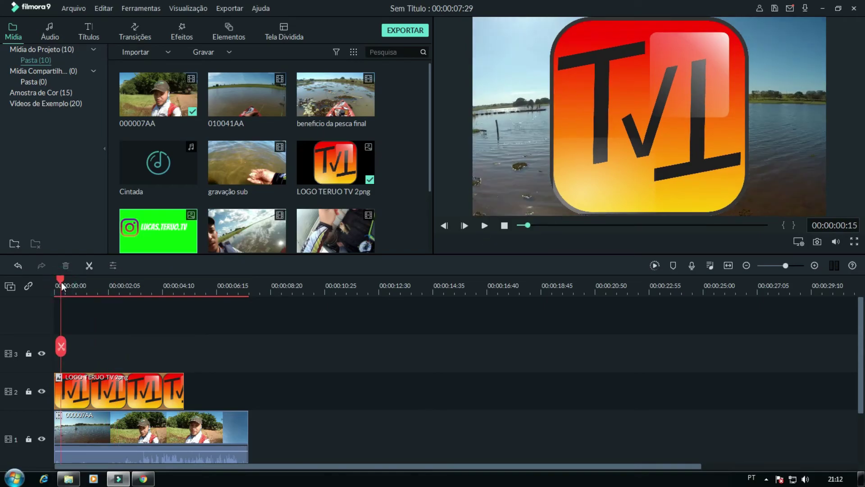
key(space)
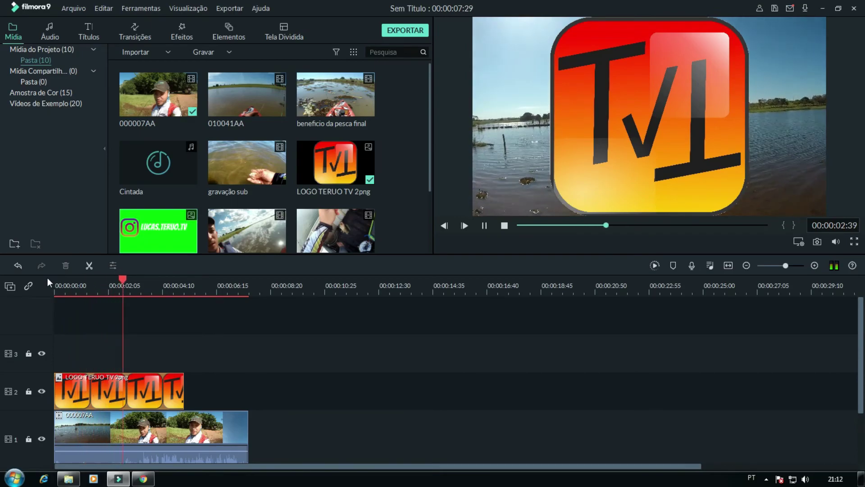
key(space)
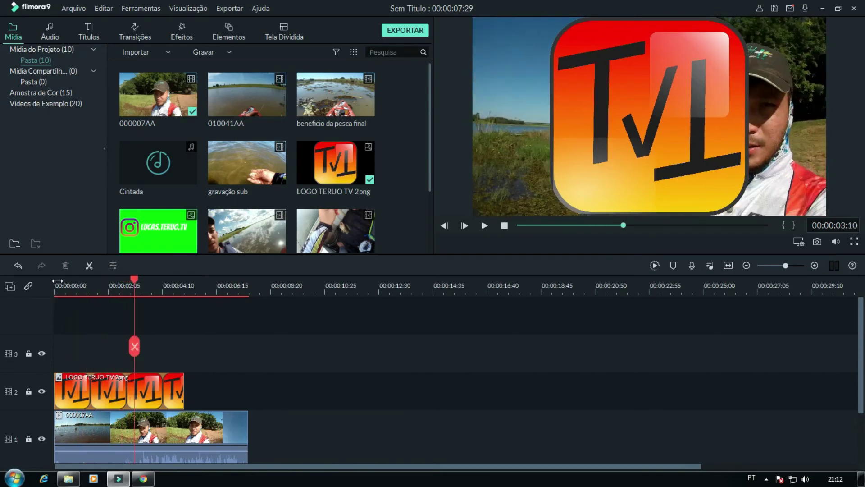
Try splitting only the selected logo and both tracks together near 00:00:03:10, undoing each cut
click(134, 345)
key(ctrl+z)
click(103, 389)
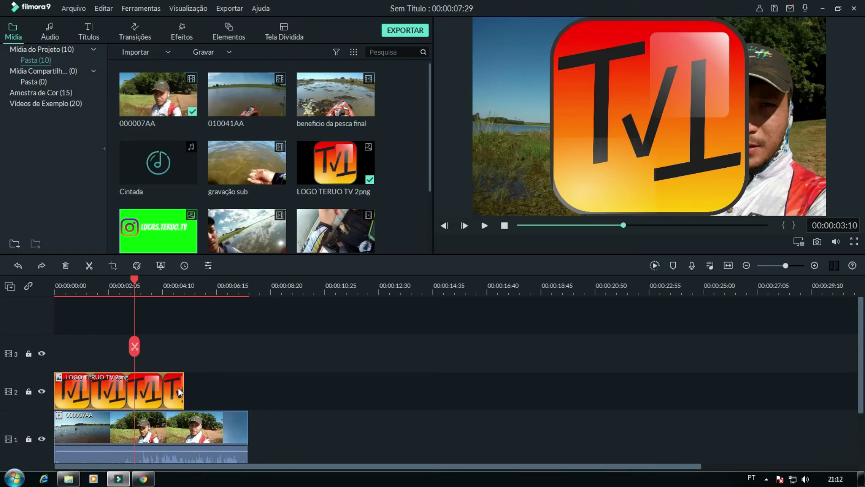
click(135, 347)
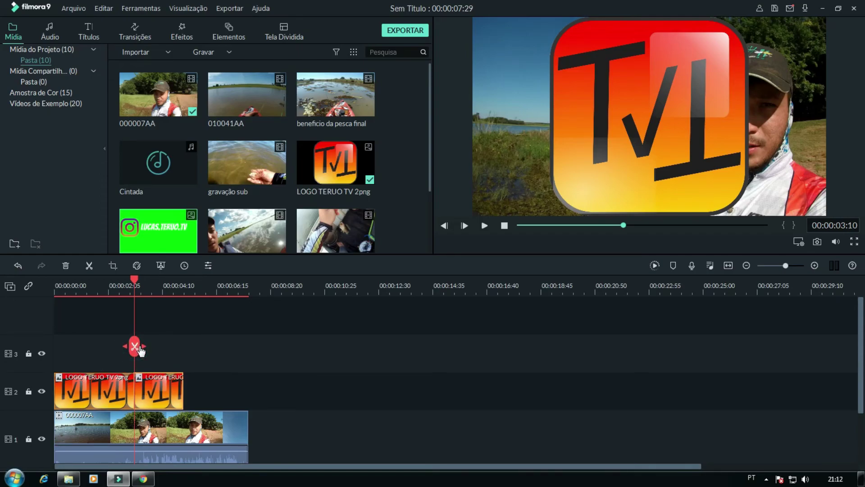
key(ctrl+z)
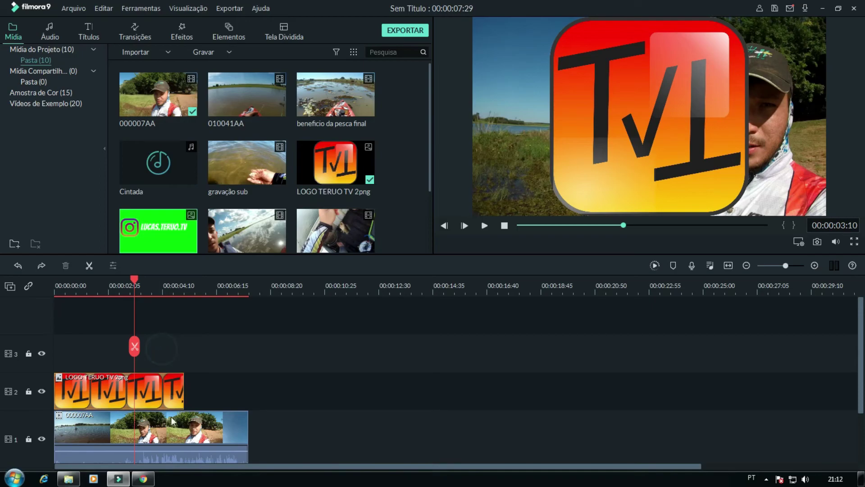
click(135, 348)
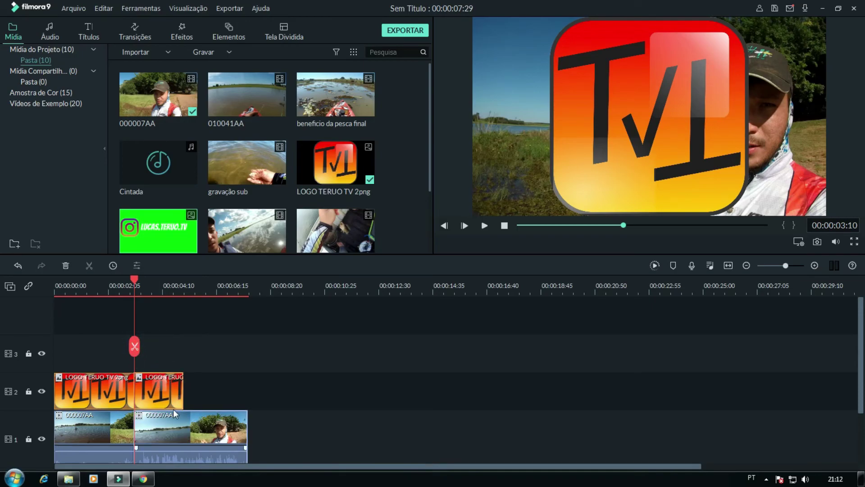
key(ctrl+z)
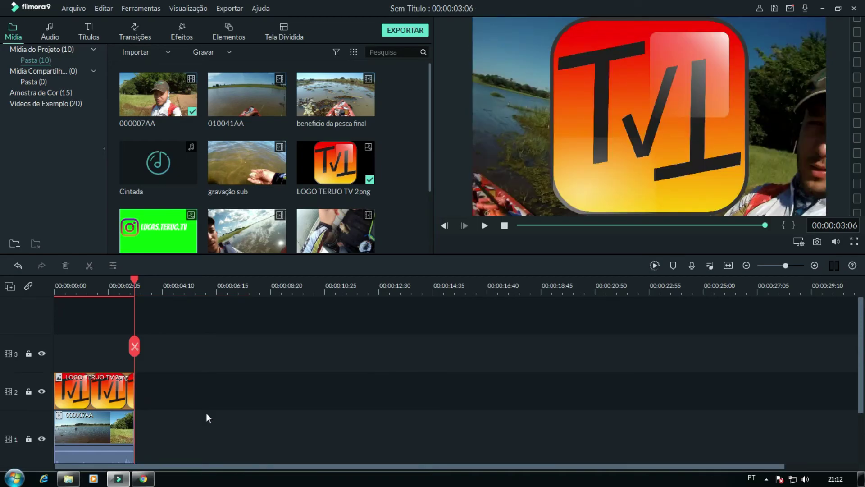
Split only the logo on track 2 at 00:00:03:06 and delete its remainder
click(143, 382)
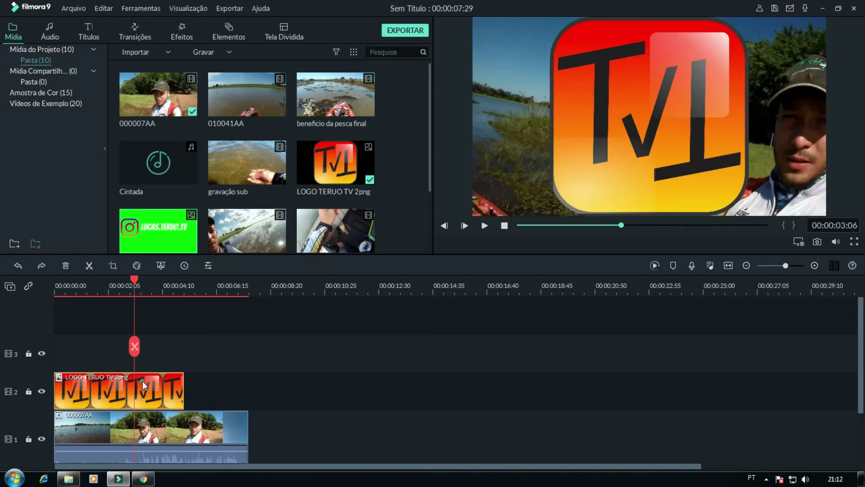
click(135, 347)
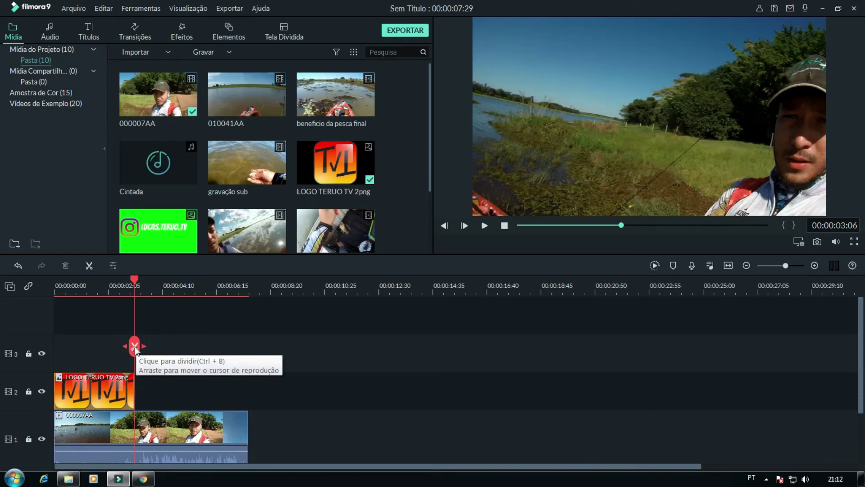
Play back the opening to check the shortened logo, and replay it, stopping at 00:00:01:09
click(57, 291)
key(space)
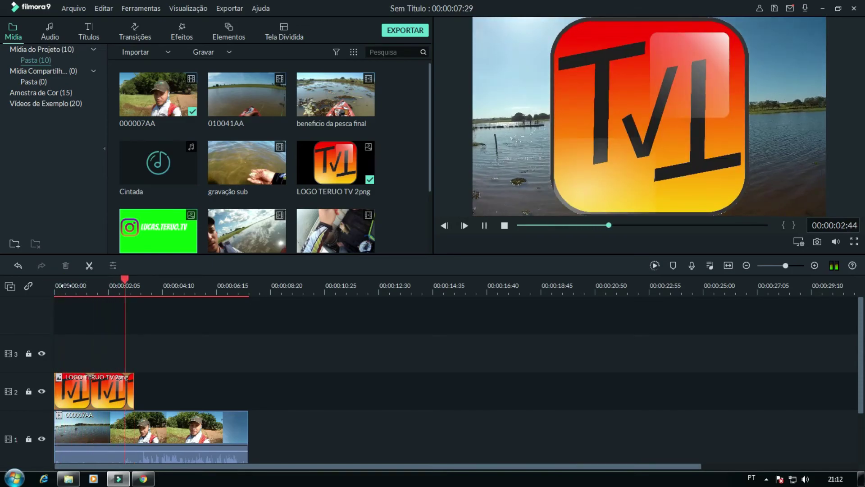
key(space)
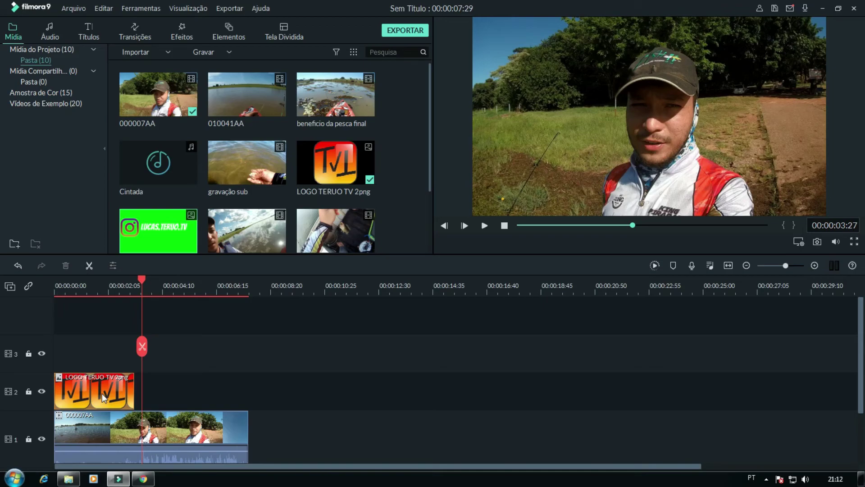
click(64, 278)
key(space)
key(space)
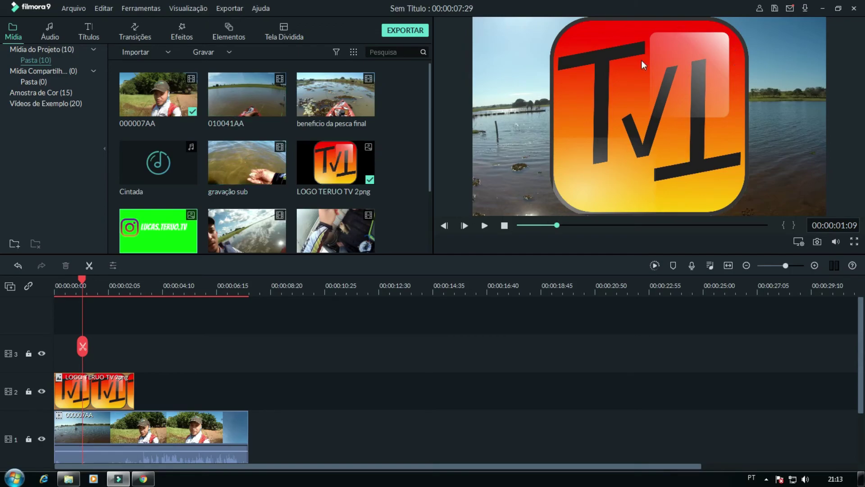
Set the opacity of the LOGO TERUO TV 2png overlay on track 2 to 75%
click(87, 387)
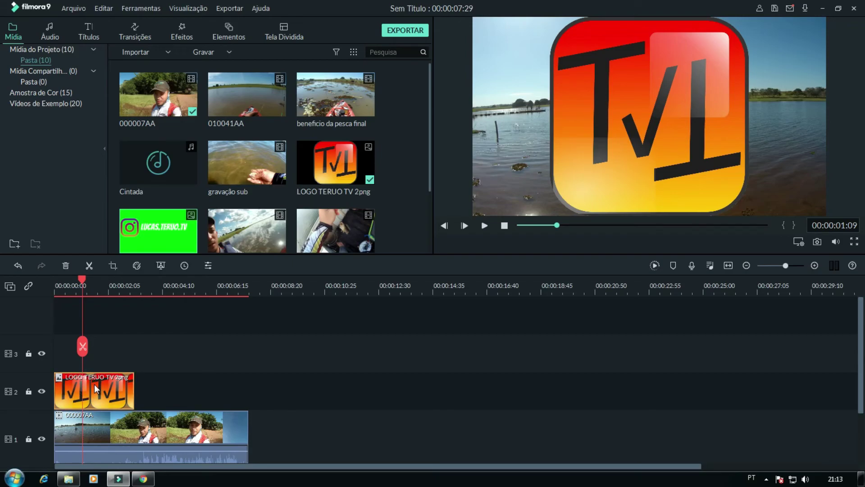
double_click(93, 384)
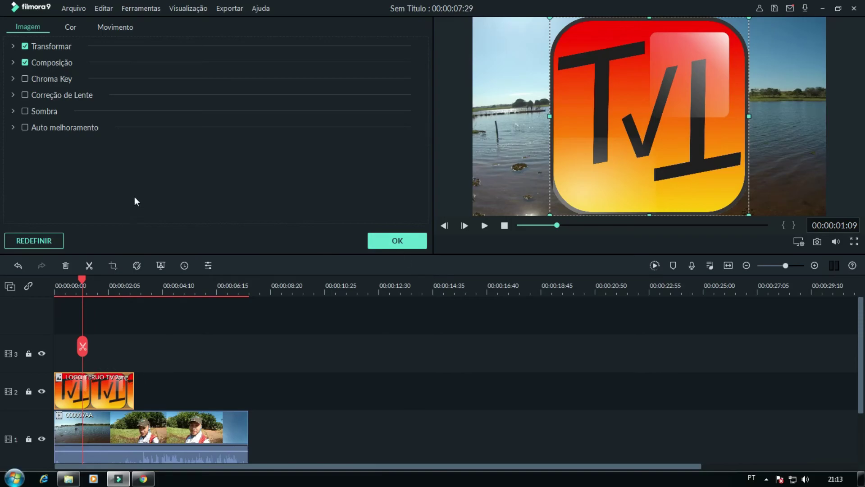
click(29, 63)
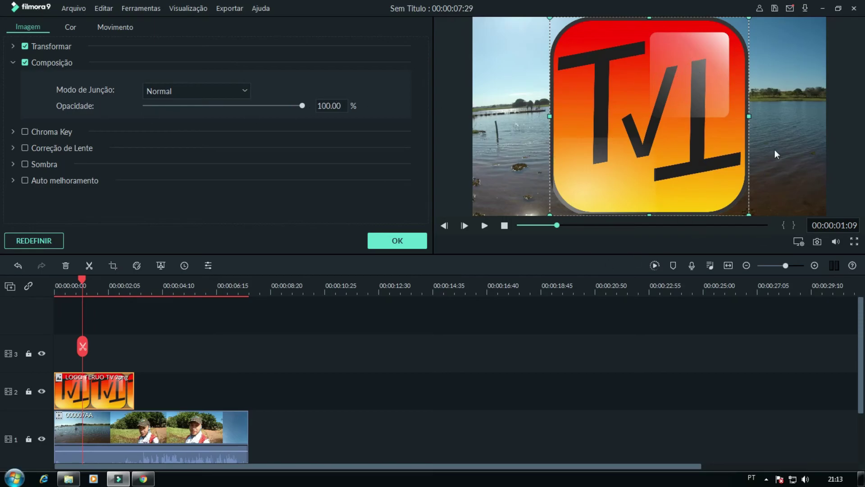
double_click(327, 106)
text(75)
click(393, 238)
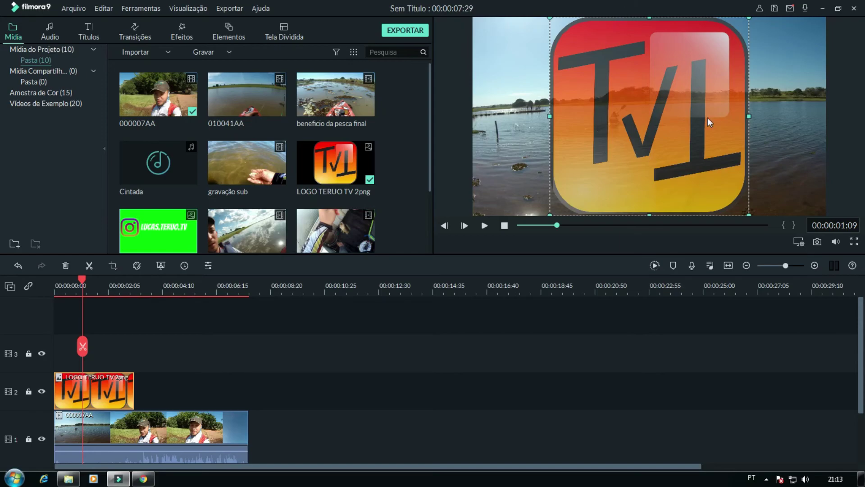
Play back the project from the start to check the semi-transparent logo, stopping at 00:00:04:22
click(54, 285)
key(space)
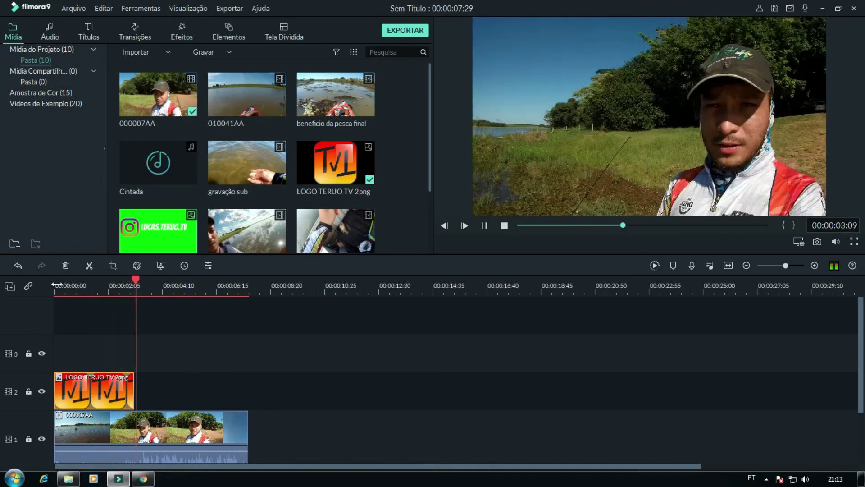
key(space)
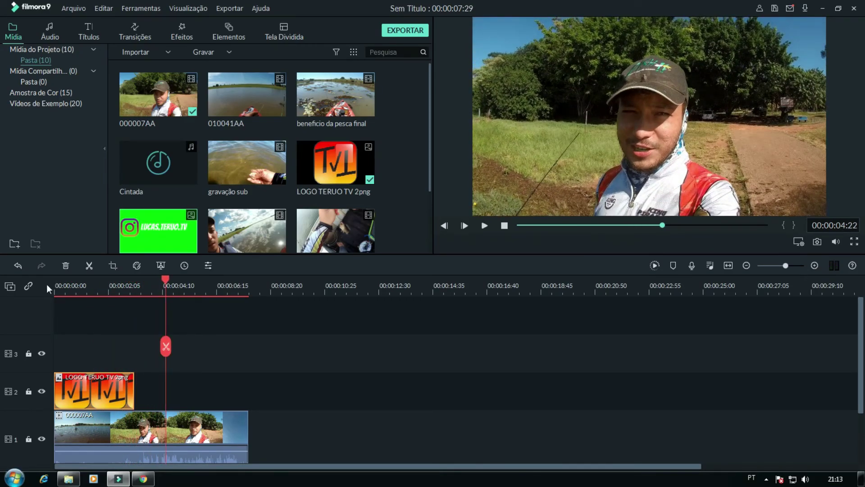
Place the New Project (1) green-screen image on track 2 at 00:00:04:22 and play it back to 00:00:06:20
scroll(419, 126, down, 2)
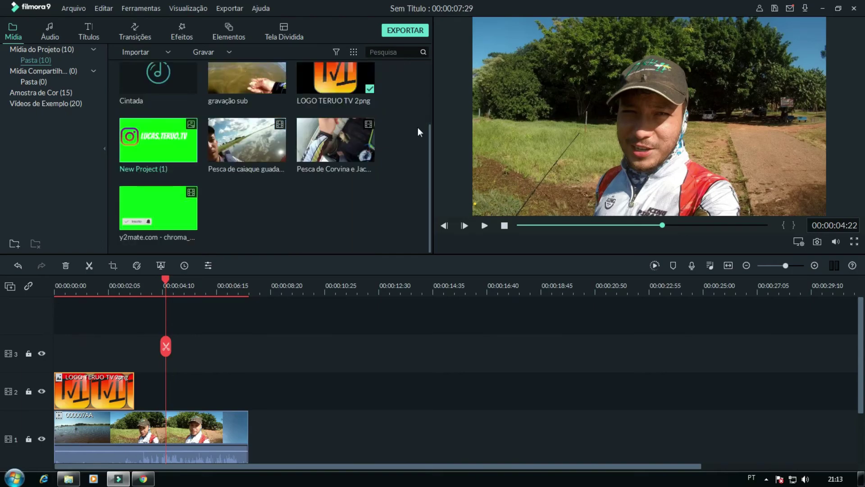
drag(183, 138, 166, 384)
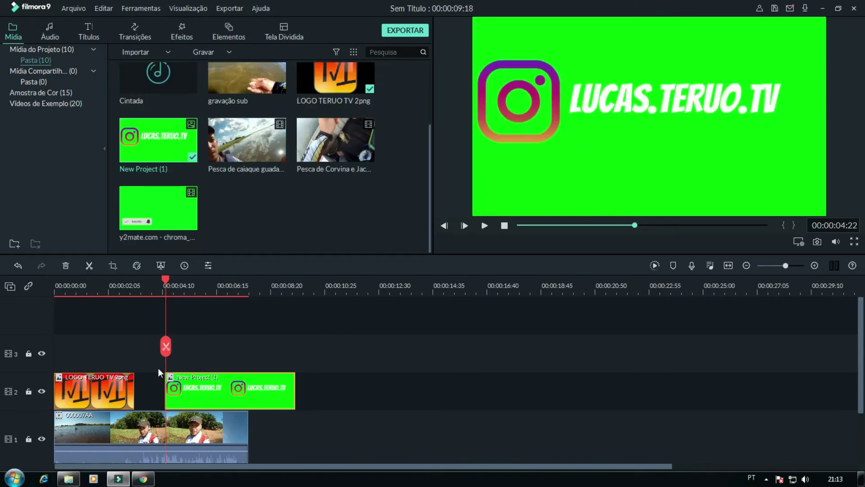
key(space)
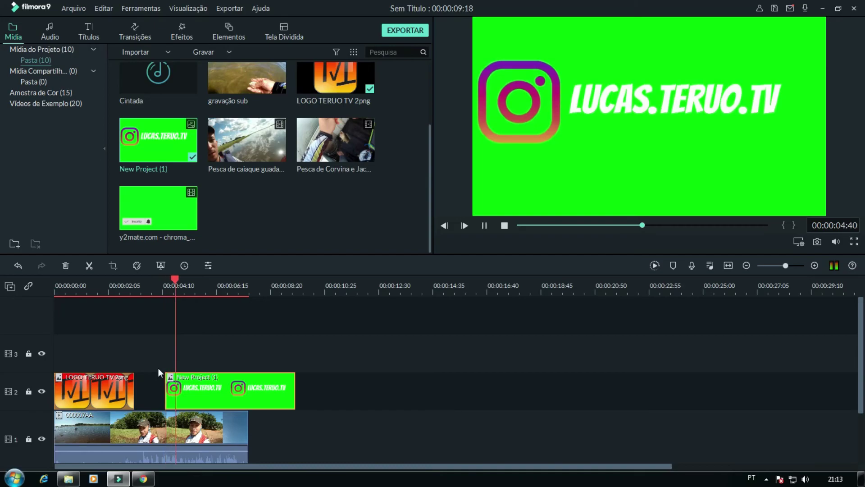
key(space)
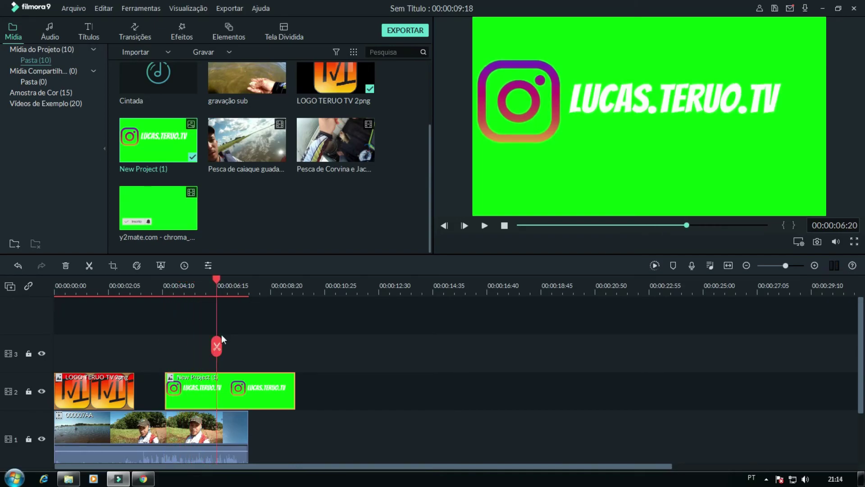
Split the New Project (1) image near 00:00:07:15 and delete the remainder beyond the cut
drag(217, 347, 241, 354)
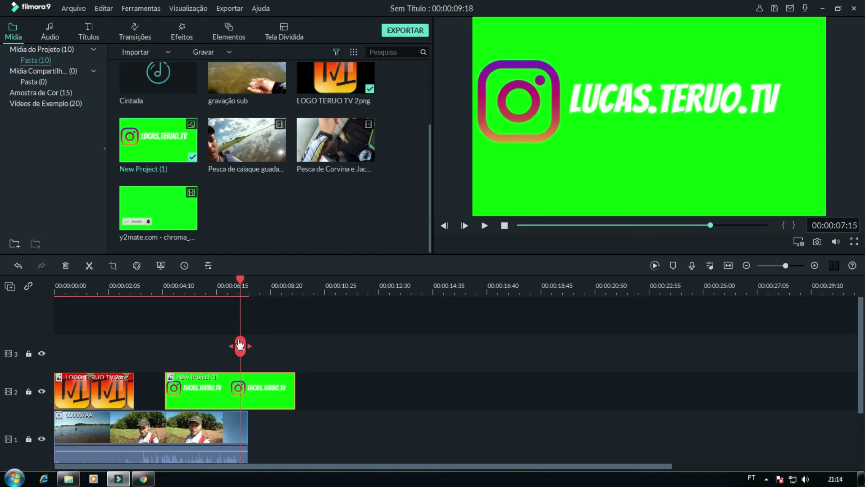
click(240, 346)
key(Delete)
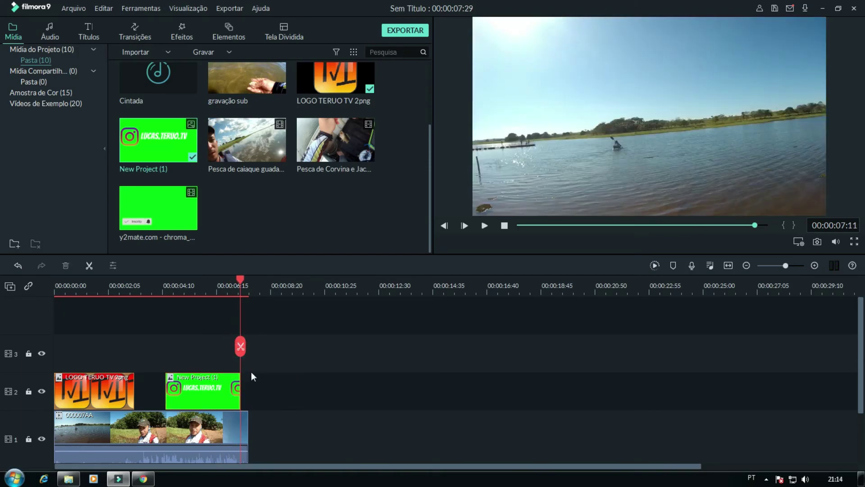
Play back the section leading into the shortened New Project (1) image, stopping at 00:00:05:23
click(205, 397)
click(149, 284)
key(space)
key(space)
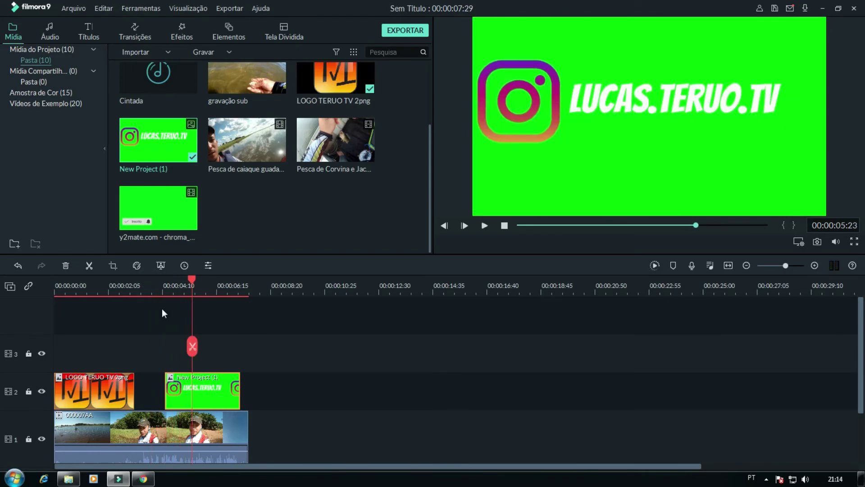
Key out the green background of the New Project (1) image with Chroma Key and shrink the image into the video frame's upper-left corner
double_click(215, 387)
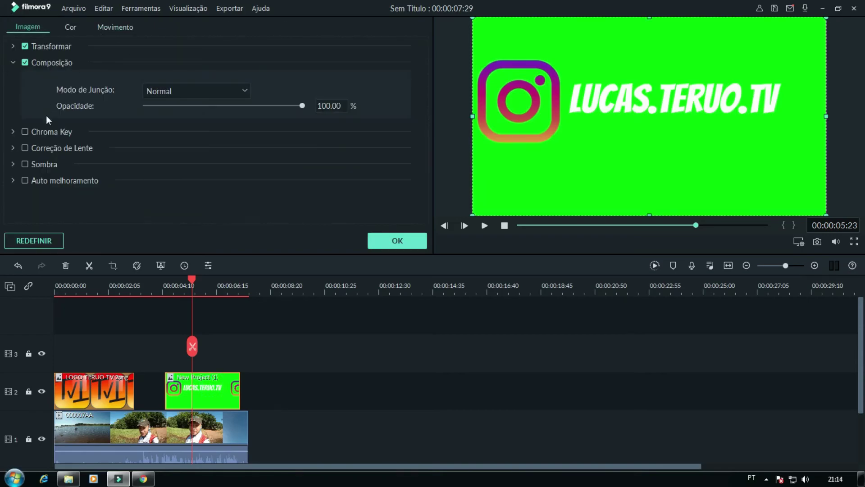
click(24, 132)
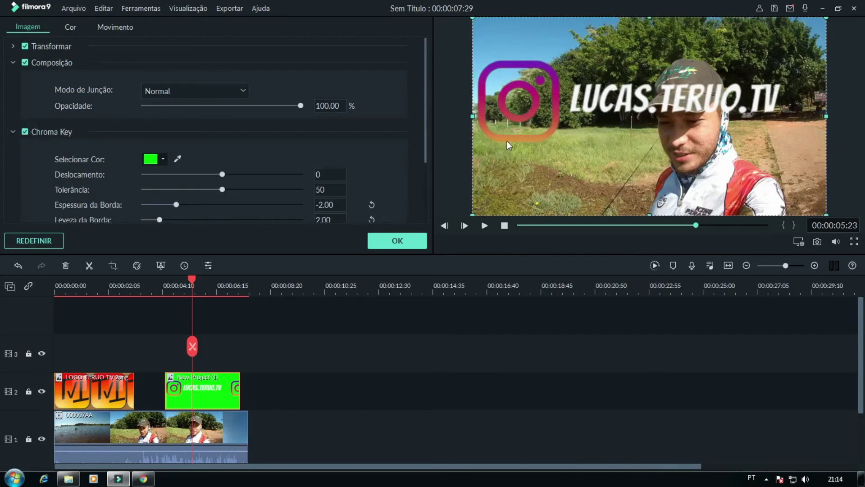
click(179, 159)
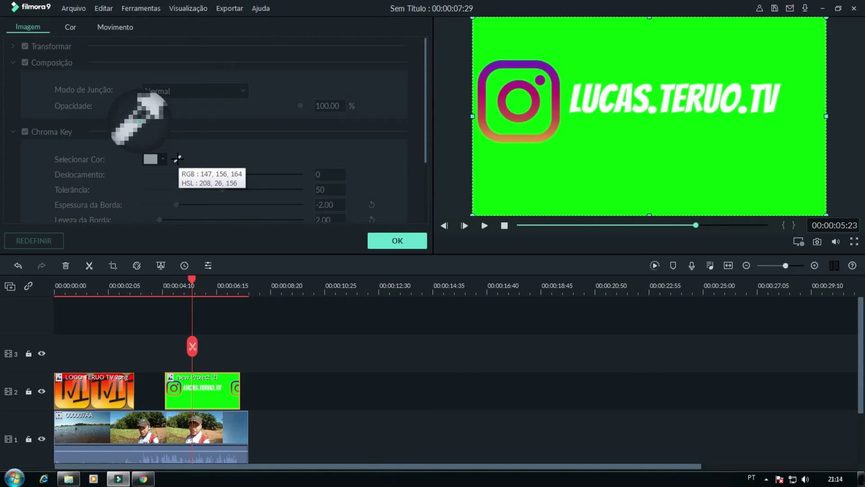
click(657, 170)
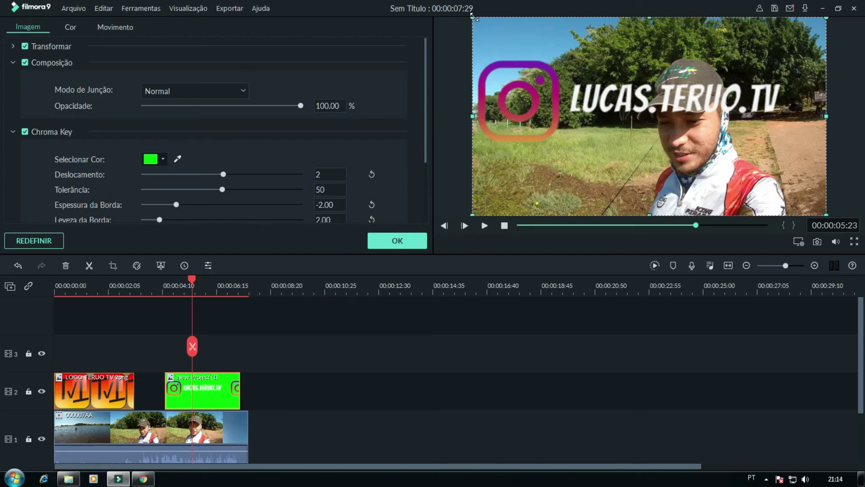
drag(472, 17, 543, 42)
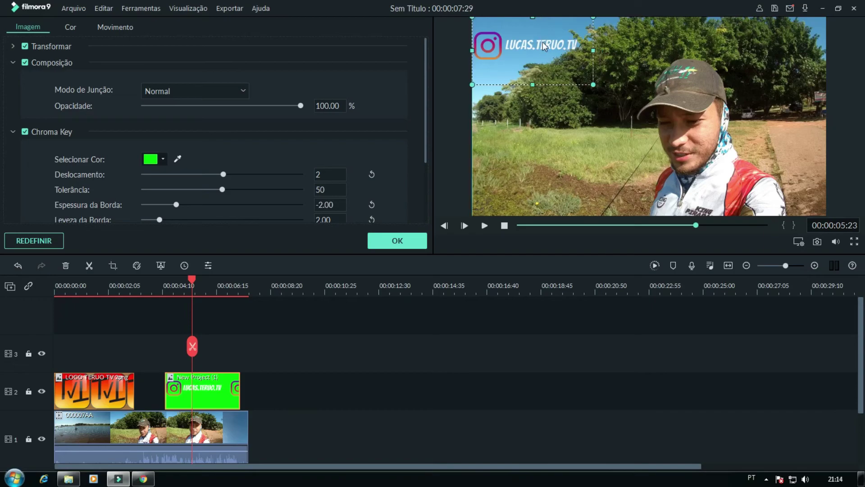
click(397, 241)
Compare the Estrondo!, Salto e zoom in 1, Salto e zoom in 2 and Salto e zoom out 1 motions on the New Project (1) image, keeping Estrondo!
double_click(516, 45)
click(129, 28)
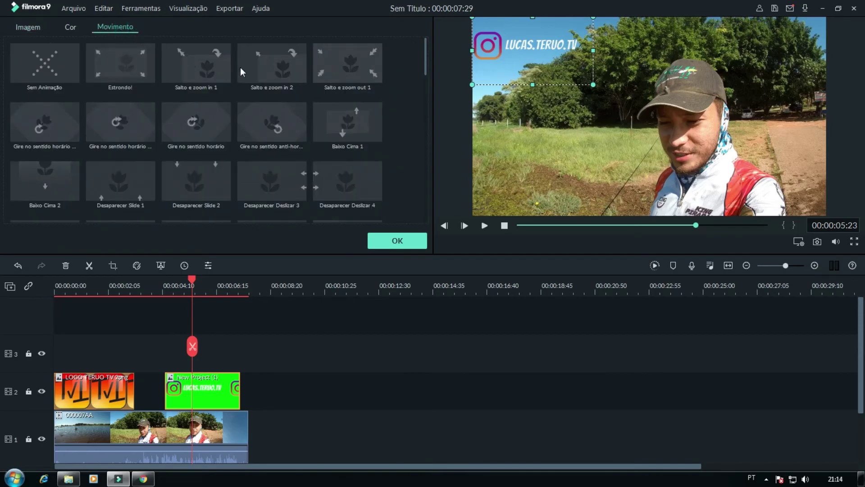
double_click(134, 73)
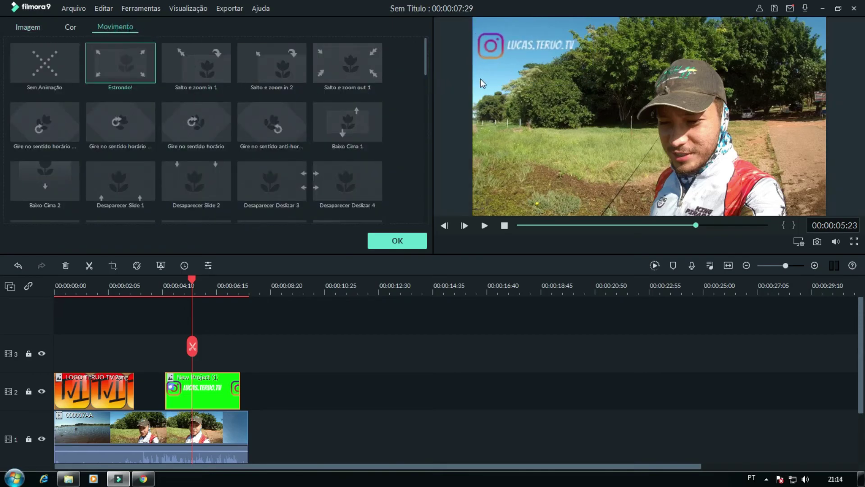
double_click(183, 81)
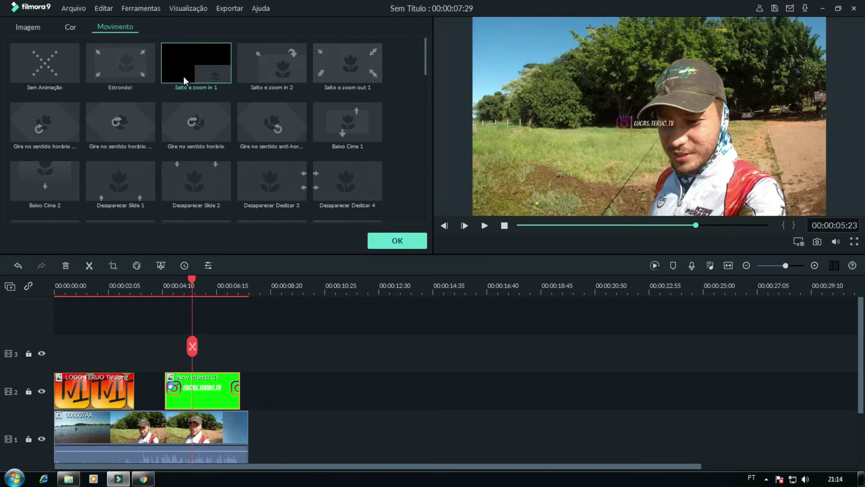
double_click(277, 77)
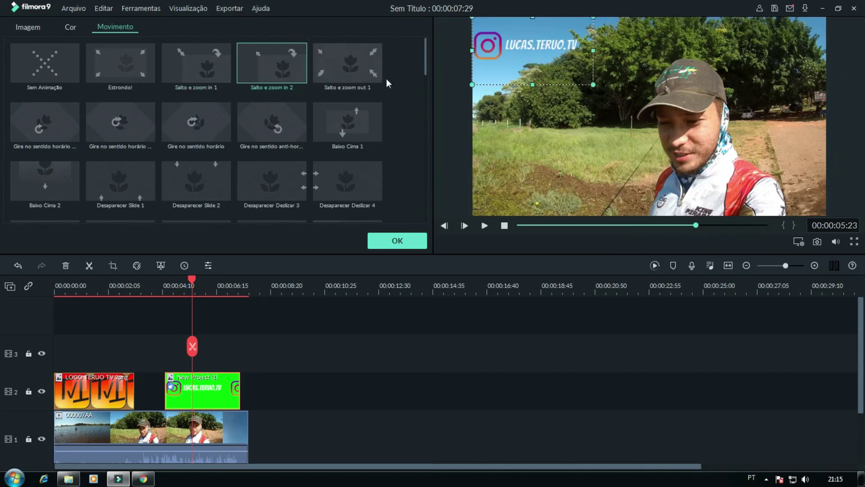
double_click(373, 70)
double_click(118, 73)
click(411, 240)
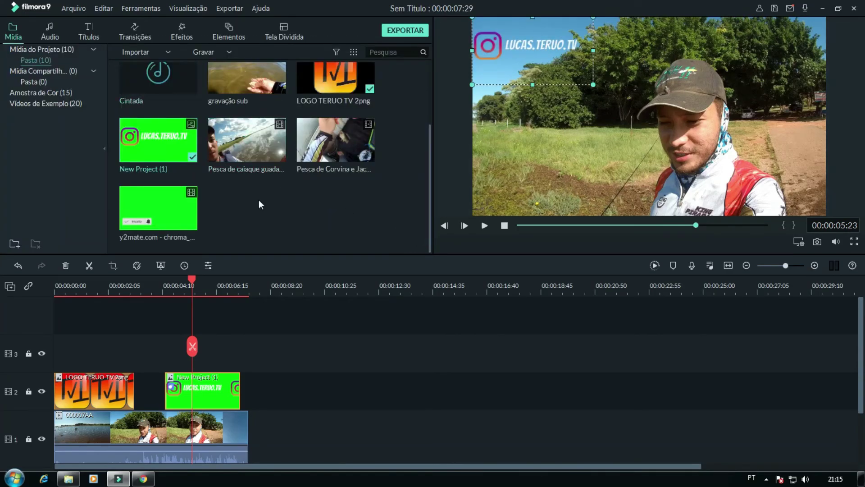
Add the Cintada sound to audio track 1 at the start of the New Project (1) image and play back from 00:00:03:35
click(430, 191)
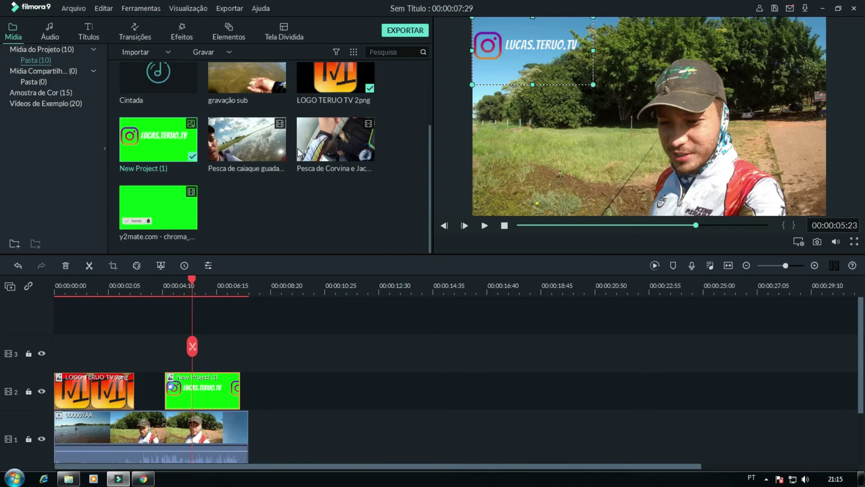
scroll(700, 378, down, 2)
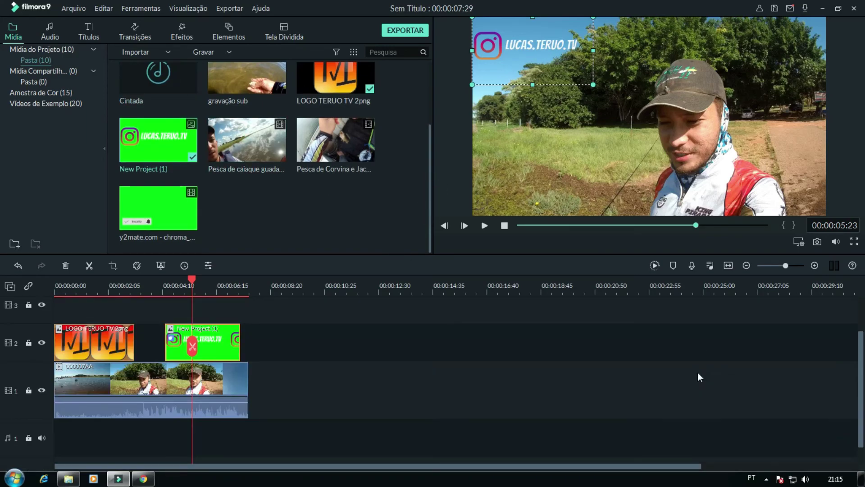
drag(158, 79, 164, 381)
click(148, 287)
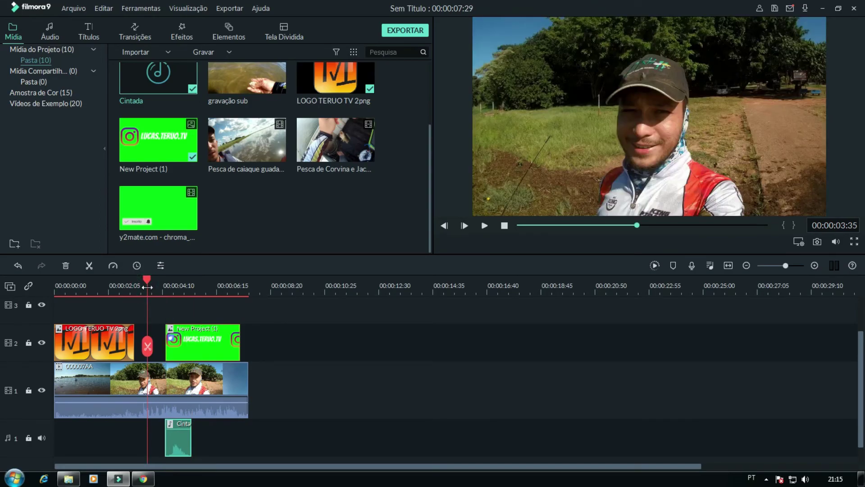
key(space)
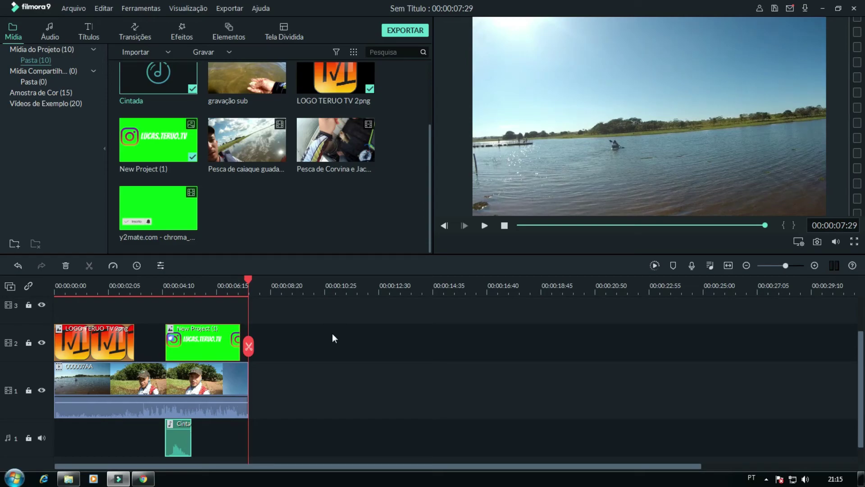
Append the 010041AA clip to track 1 directly after the 000007AA clip
scroll(337, 316, up, 1)
scroll(369, 207, up, 2)
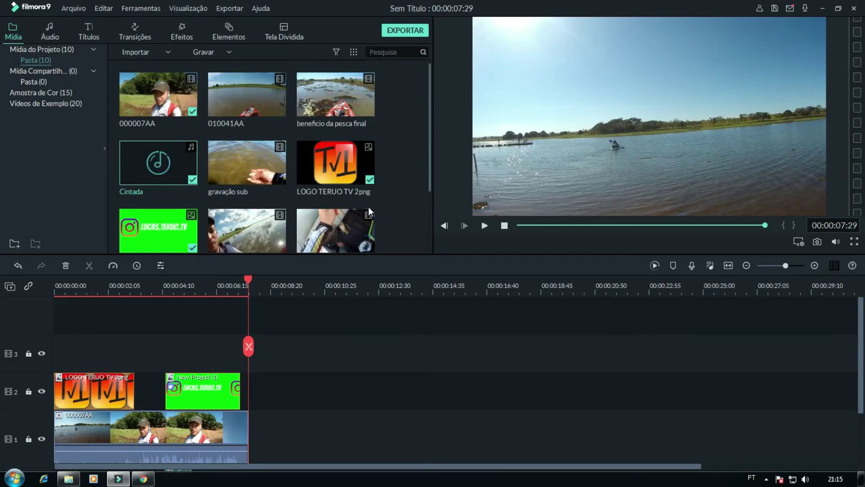
scroll(369, 212, down, 2)
scroll(294, 340, down, 1)
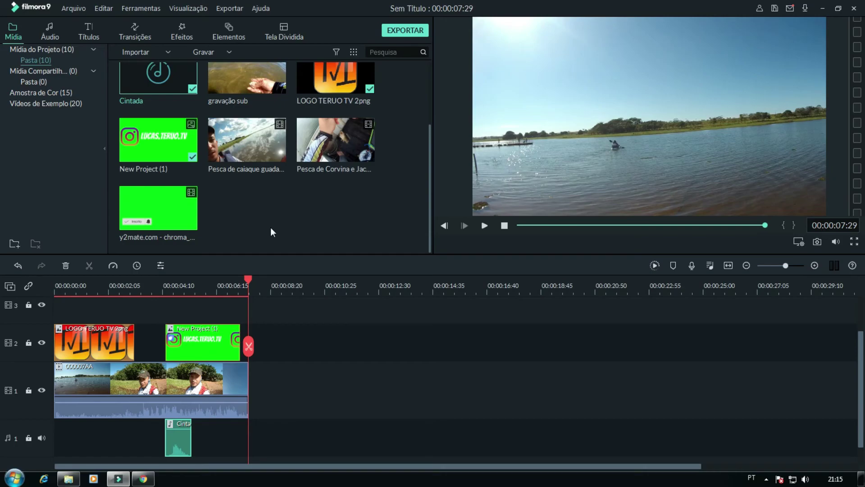
scroll(385, 227, up, 3)
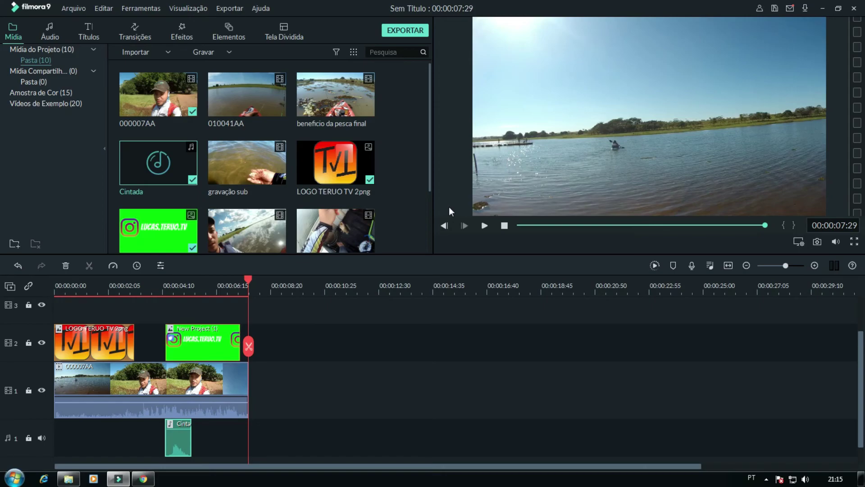
scroll(406, 169, down, 2)
scroll(406, 168, up, 2)
drag(275, 99, 253, 377)
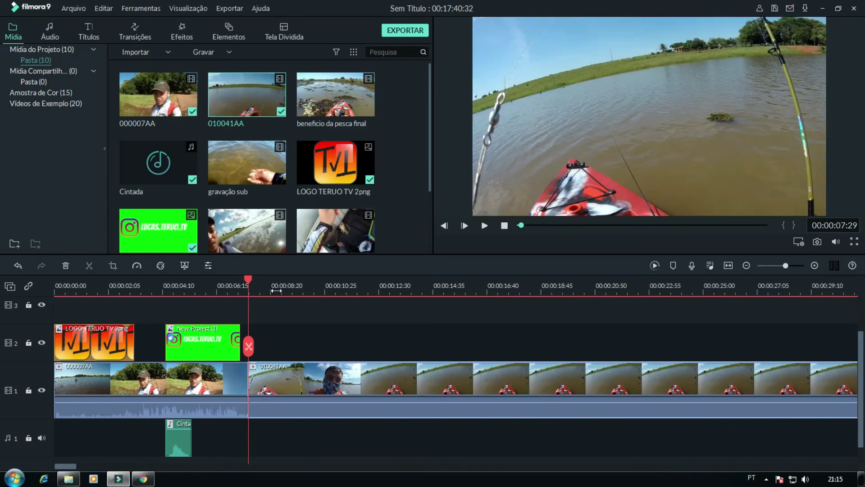
Play back the transition from 000007AA into 010041AA, stopping at 00:00:12:25
click(238, 288)
key(space)
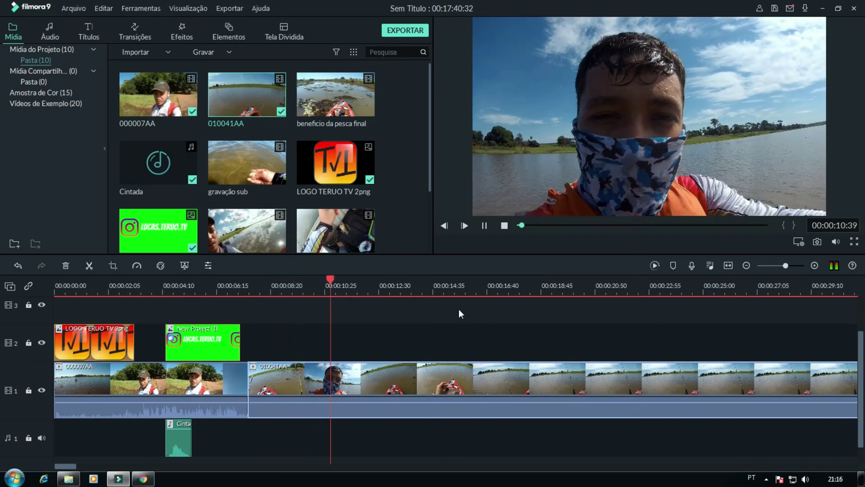
key(space)
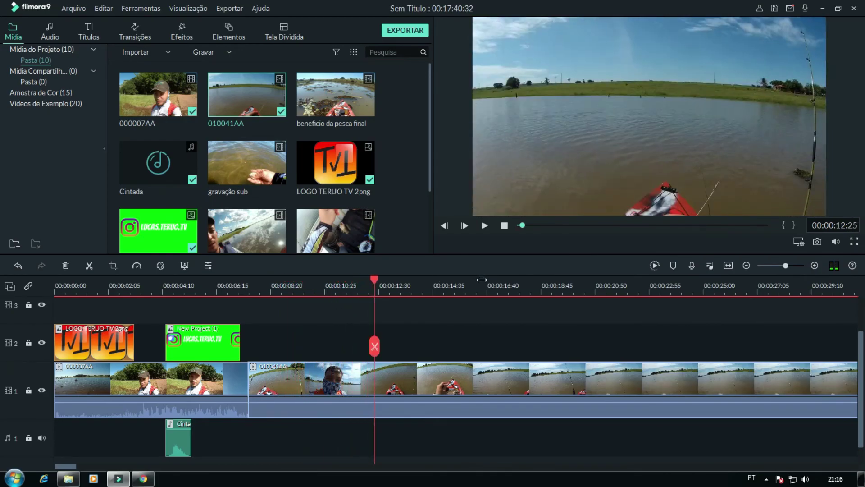
Skim forward through the 010041AA clip at several points past 00:00:12:25 to examine its footage
click(561, 284)
click(665, 284)
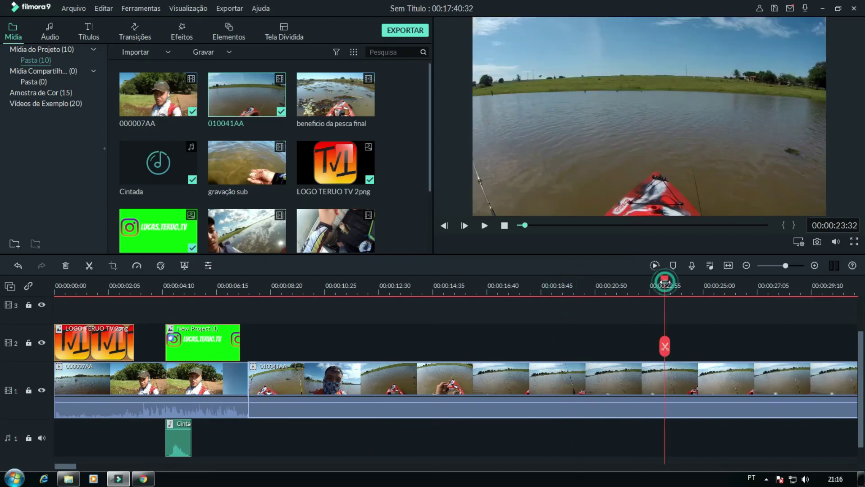
click(719, 285)
click(774, 285)
click(802, 285)
click(534, 224)
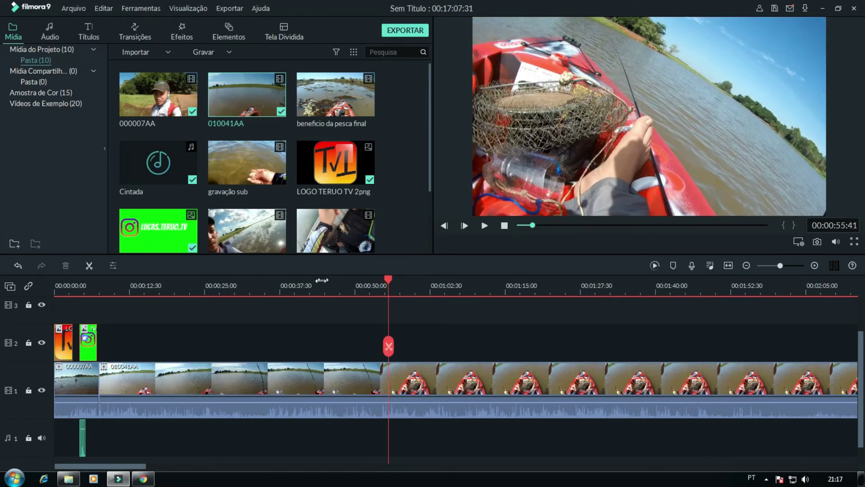
Split the 010041AA clip on track 1 at 00:00:32:49 and delete the portion before the cut
click(313, 283)
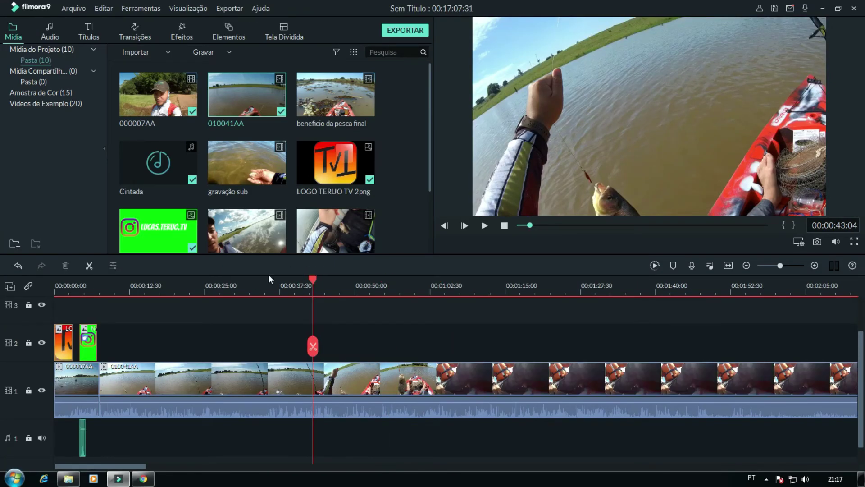
click(267, 284)
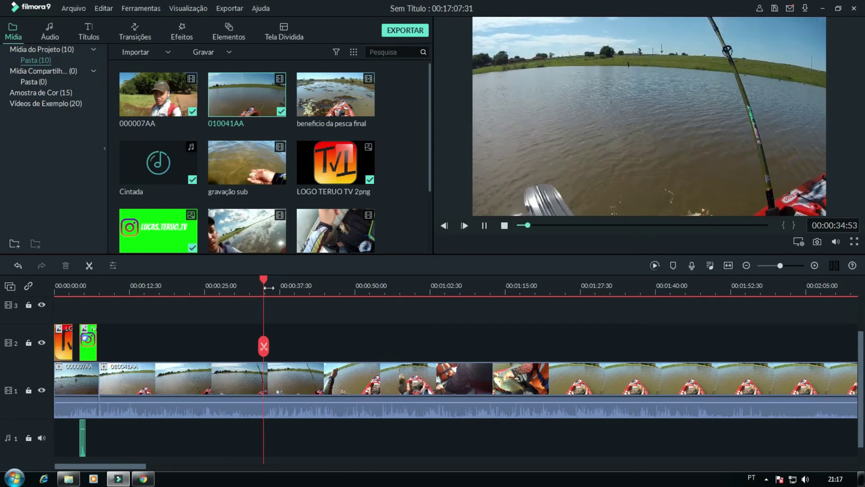
click(251, 288)
click(251, 347)
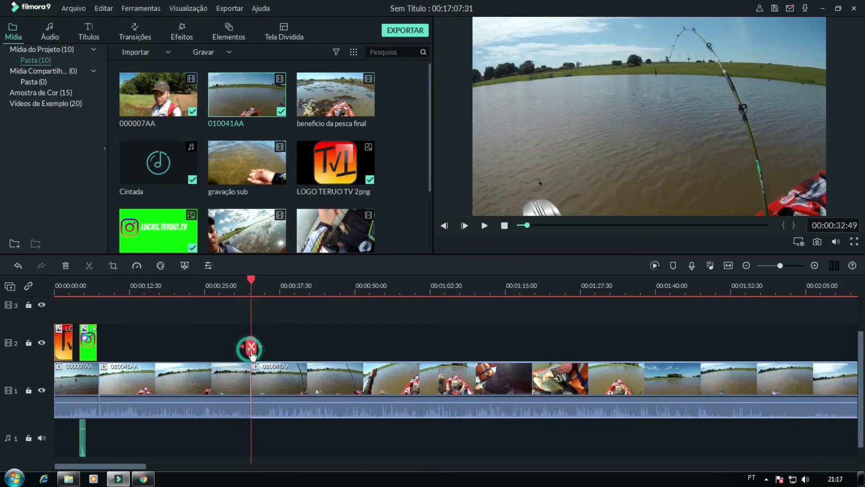
click(172, 380)
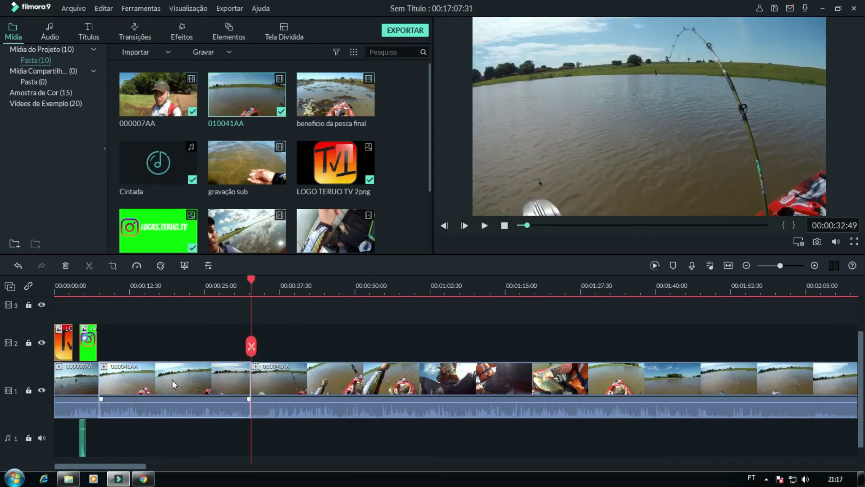
key(Delete)
Review the shortened 010041AA clip, split it at 00:00:30:23 and delete everything after the cut
click(89, 285)
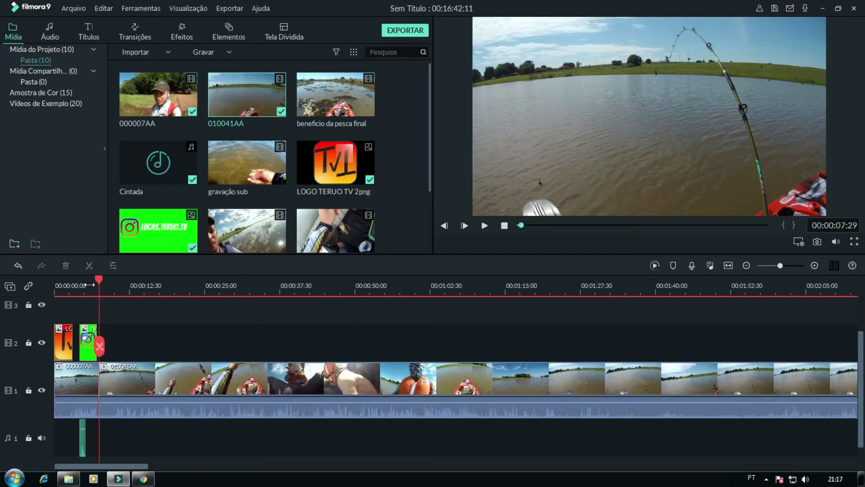
key(space)
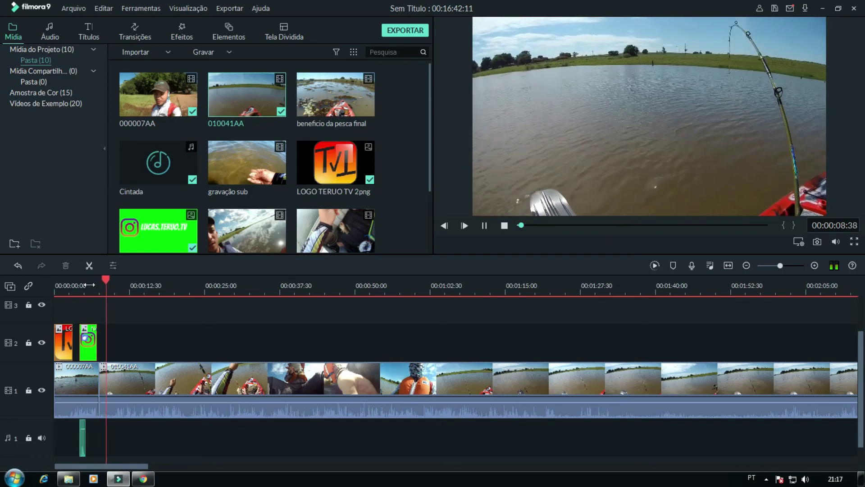
drag(113, 289, 187, 291)
click(228, 288)
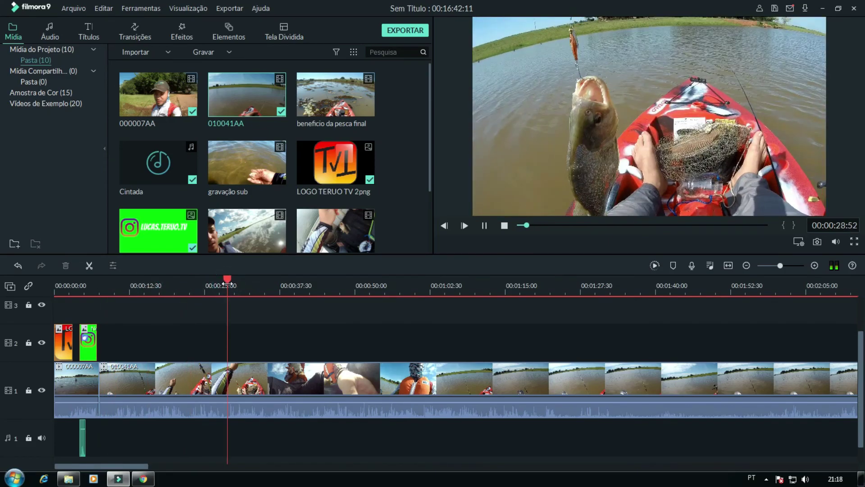
key(space)
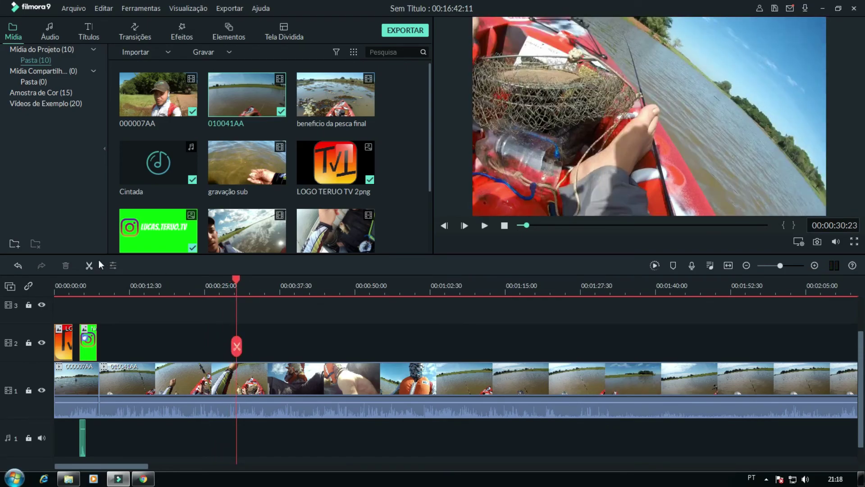
click(236, 346)
click(246, 378)
key(Delete)
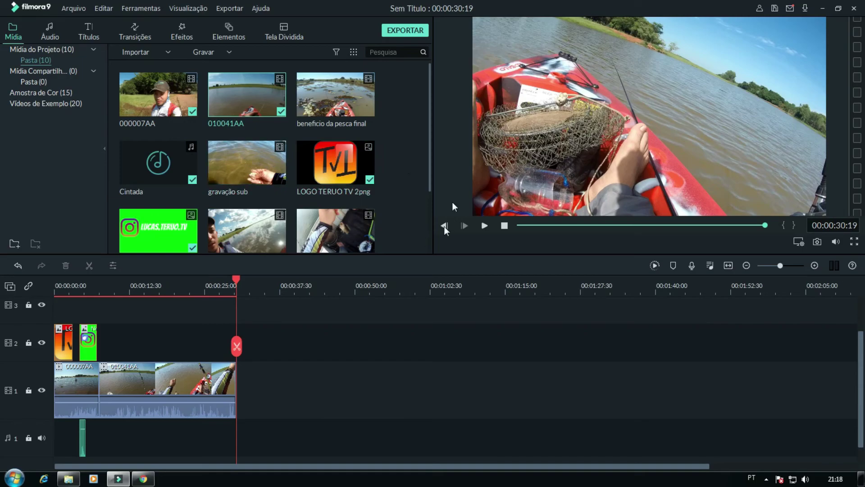
Append the gravação sub clip after 010041AA on track 1 and cut away its footage before 00:01:36:09
drag(272, 164, 241, 384)
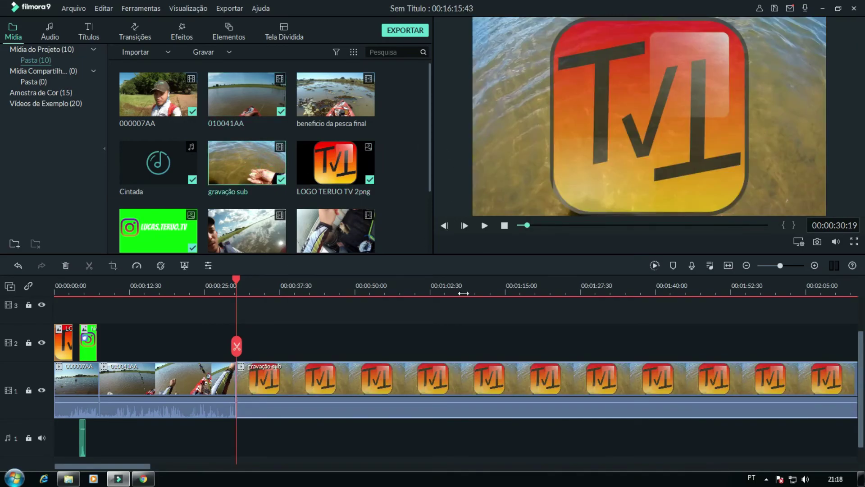
key(space)
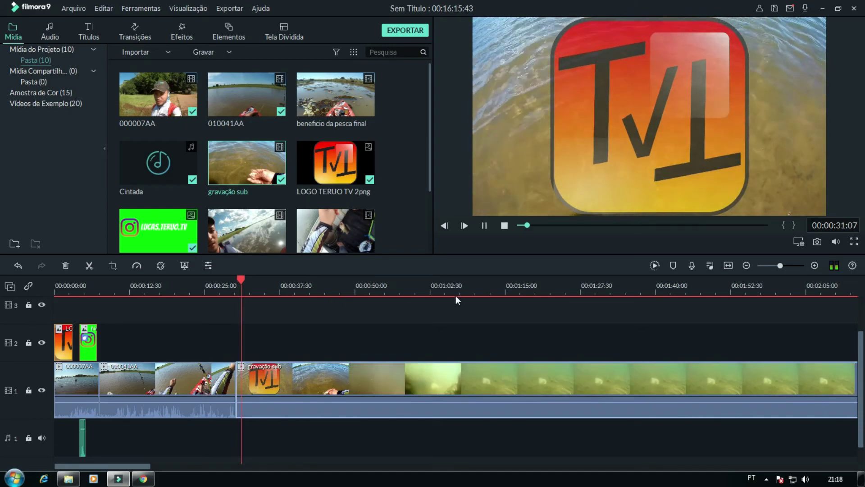
click(394, 285)
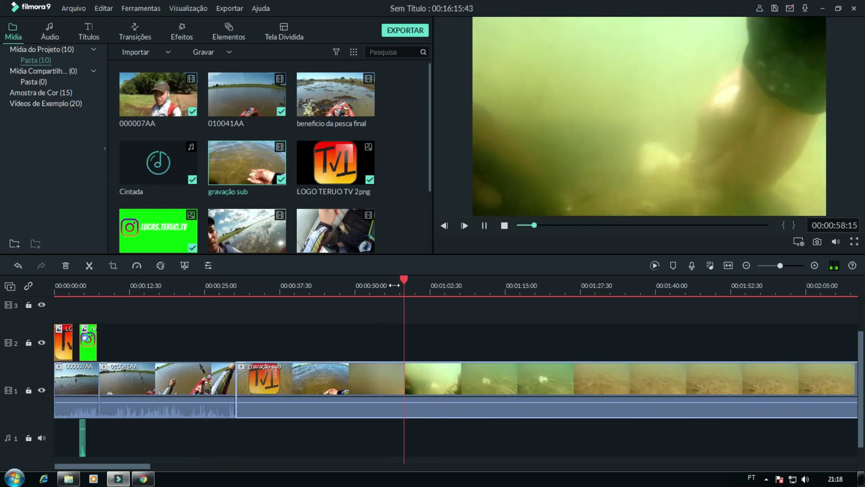
click(550, 285)
click(689, 285)
click(629, 285)
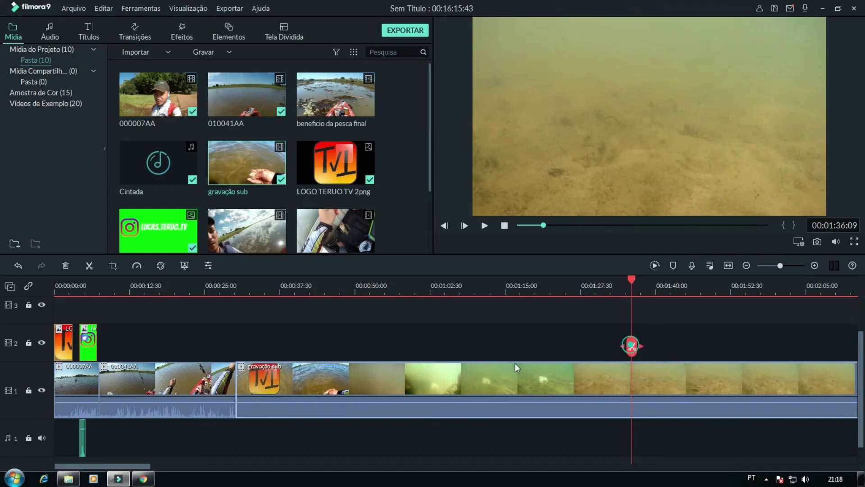
key(ctrl+z)
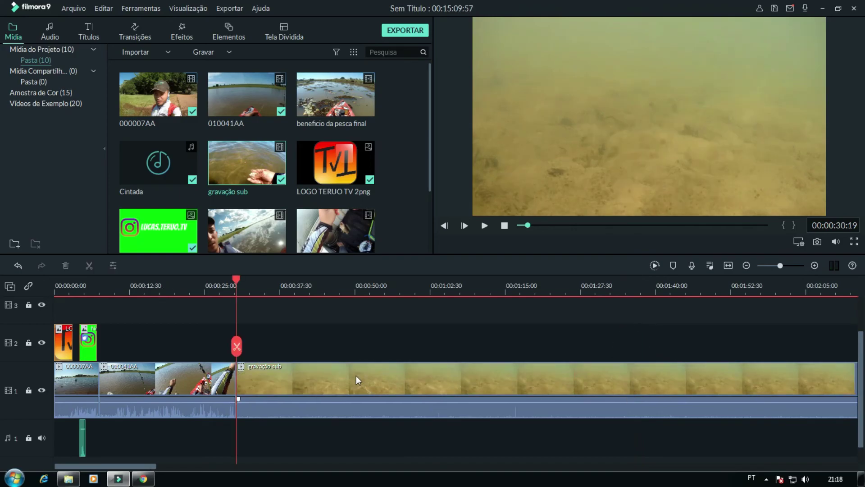
Play through the gravação sub clip, split it at 00:00:50:11 and delete the remainder
key(space)
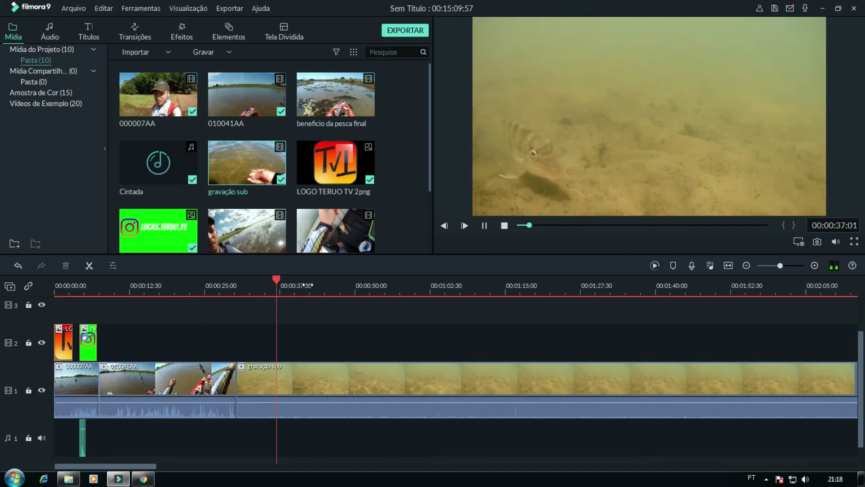
drag(277, 279, 360, 283)
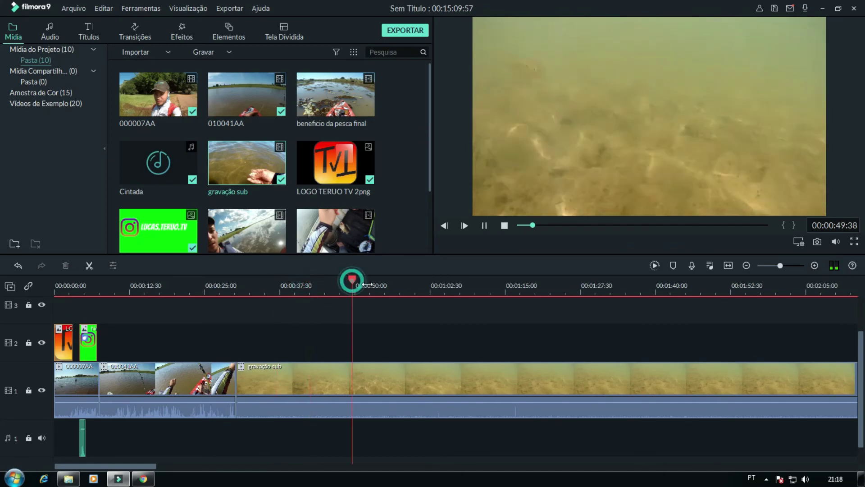
click(361, 343)
click(356, 346)
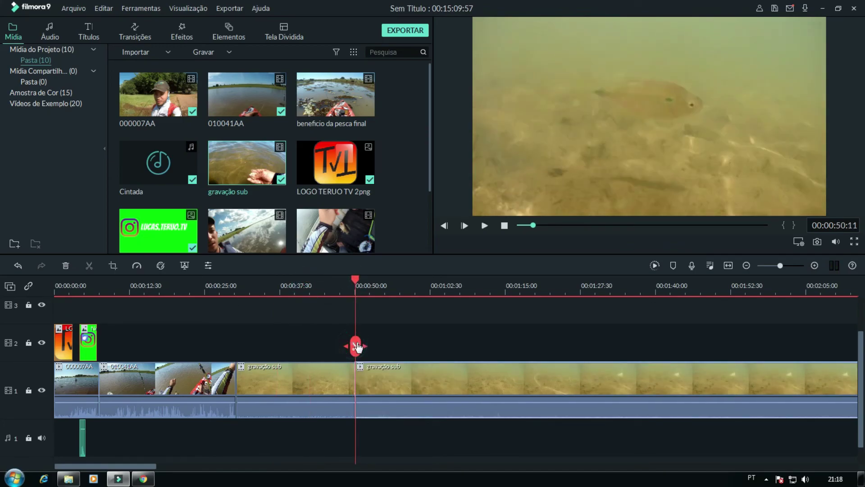
key(Delete)
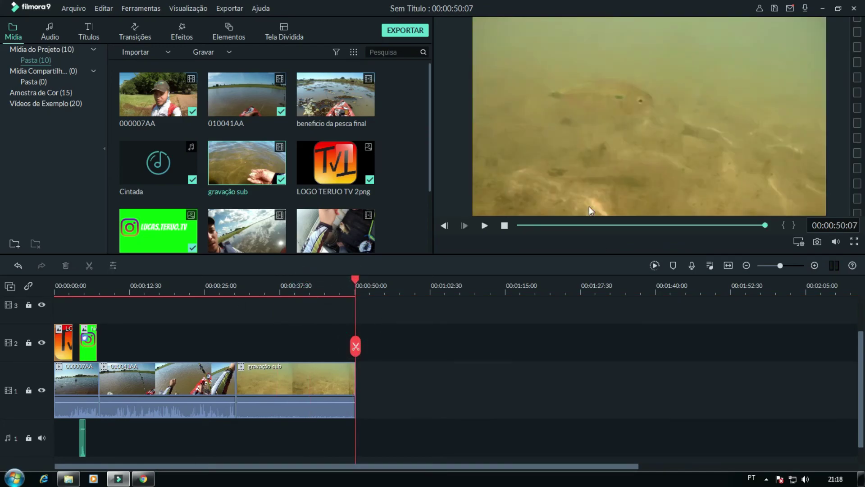
Append the beneficio da pesca final clip after gravação sub and cut away its footage before 00:02:09:44
drag(367, 98, 354, 382)
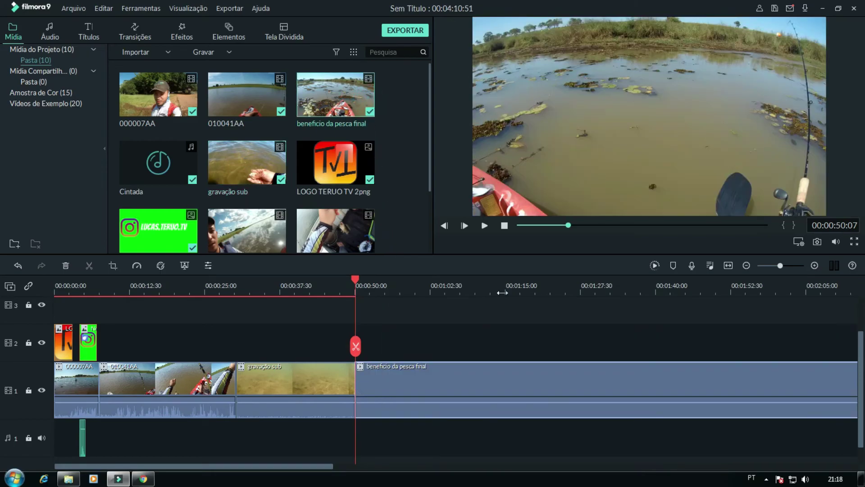
click(650, 225)
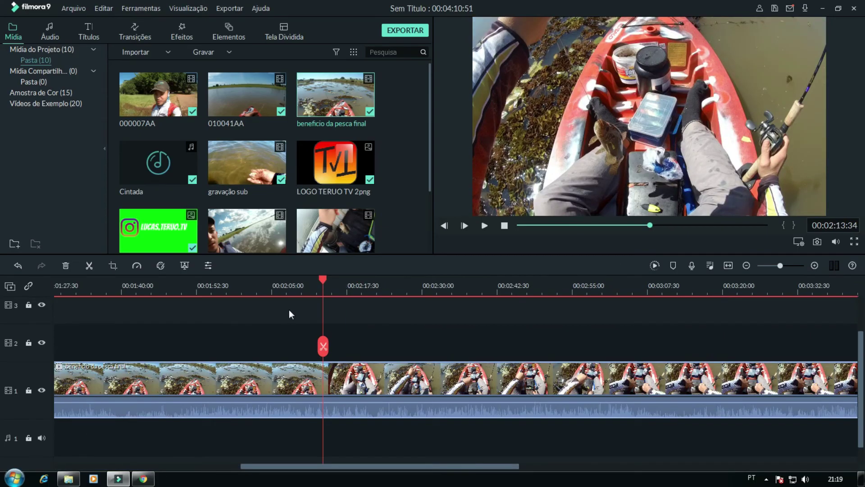
click(300, 285)
click(299, 346)
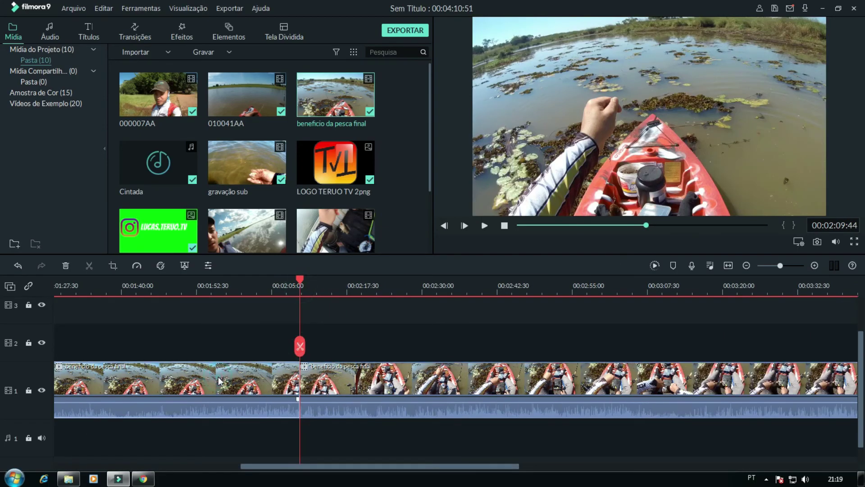
click(219, 381)
key(Delete)
Split the beneficio da pesca final clip at 00:01:21:58 and delete the footage after the cut
click(466, 290)
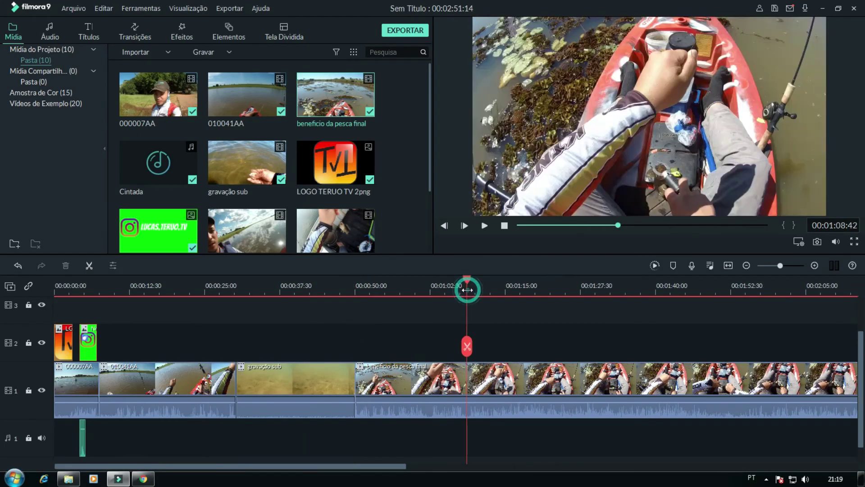
click(534, 284)
key(space)
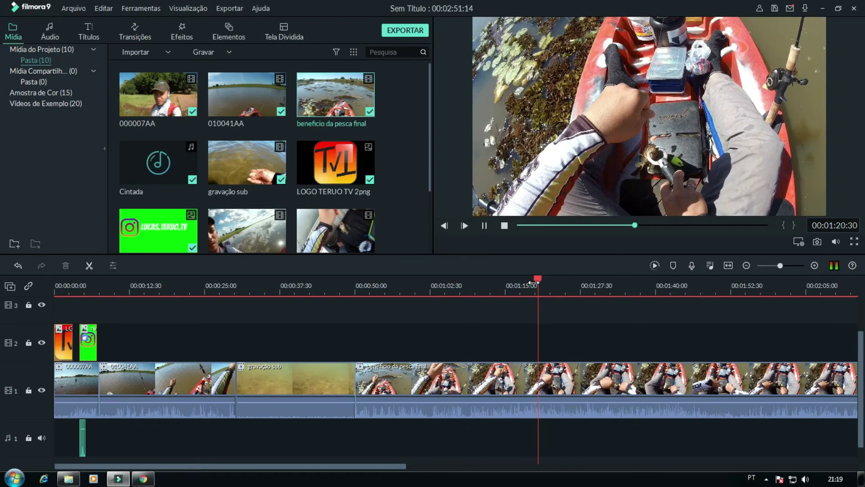
key(space)
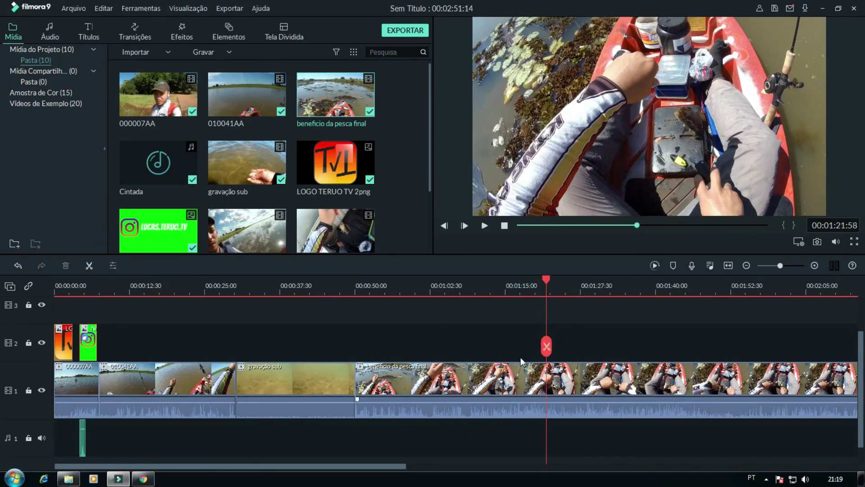
click(545, 354)
key(Delete)
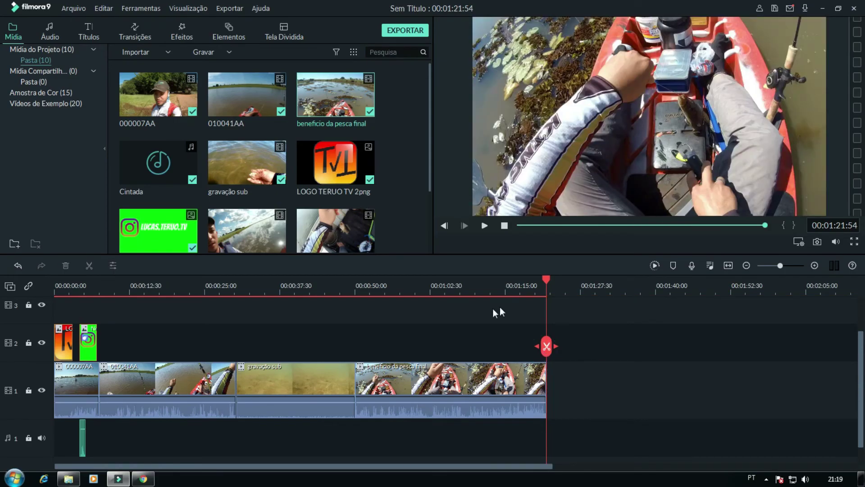
Detach the audio from the 010041AA, gravação sub and beneficio da pesca final clips
click(346, 284)
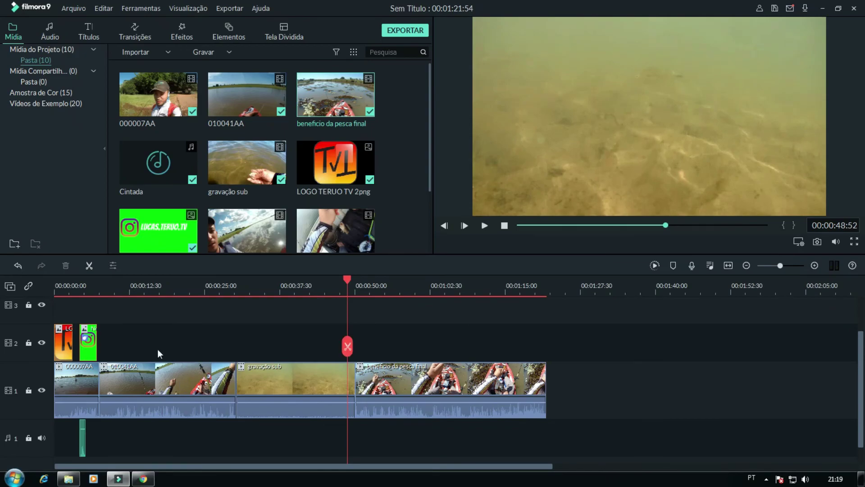
click(183, 382)
right_click(183, 383)
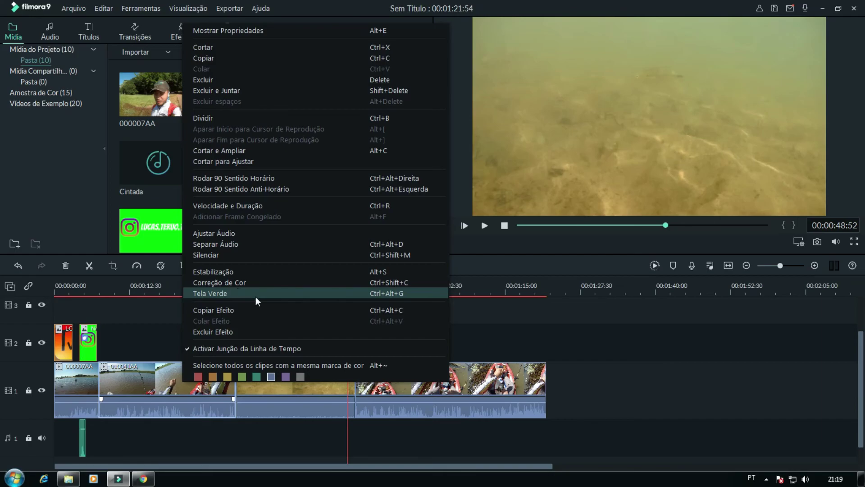
click(238, 244)
right_click(259, 391)
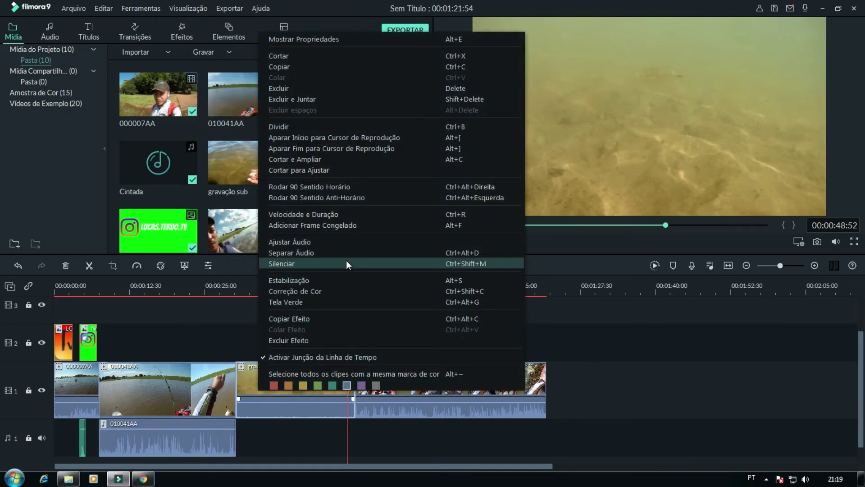
click(344, 254)
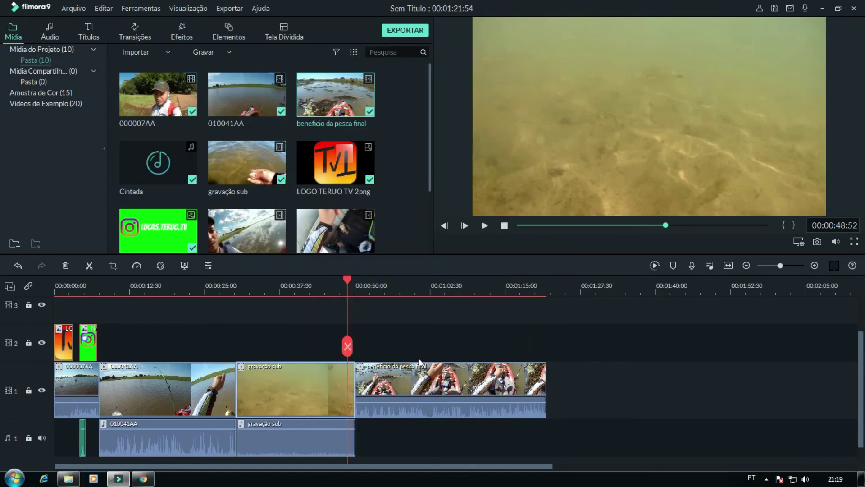
right_click(397, 391)
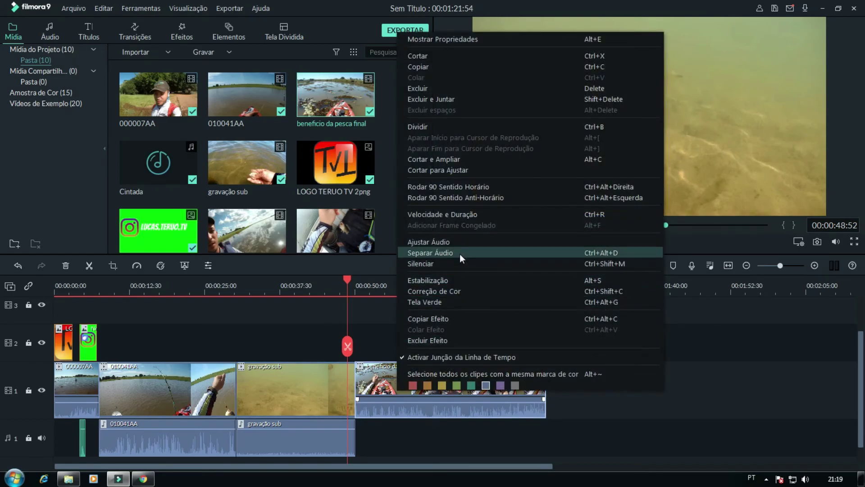
click(459, 253)
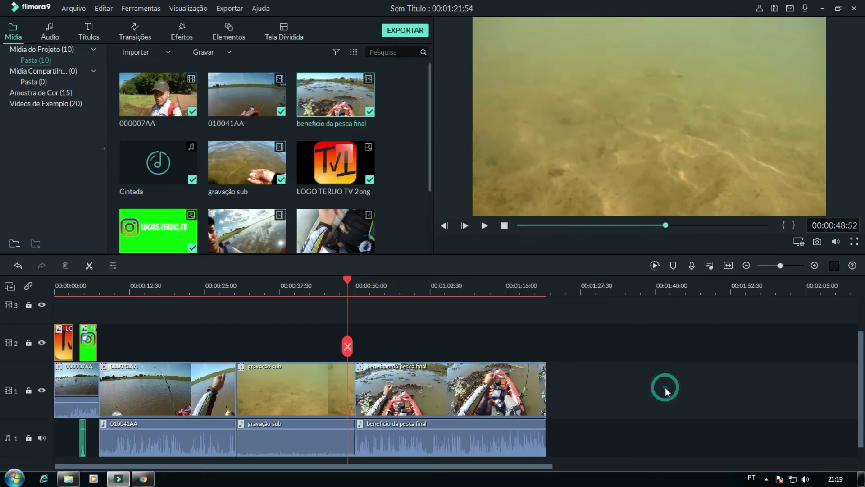
Delete the detached audio of 010041AA, gravação sub and beneficio da pesca final from audio track 1
scroll(218, 405, down, 1)
click(150, 426)
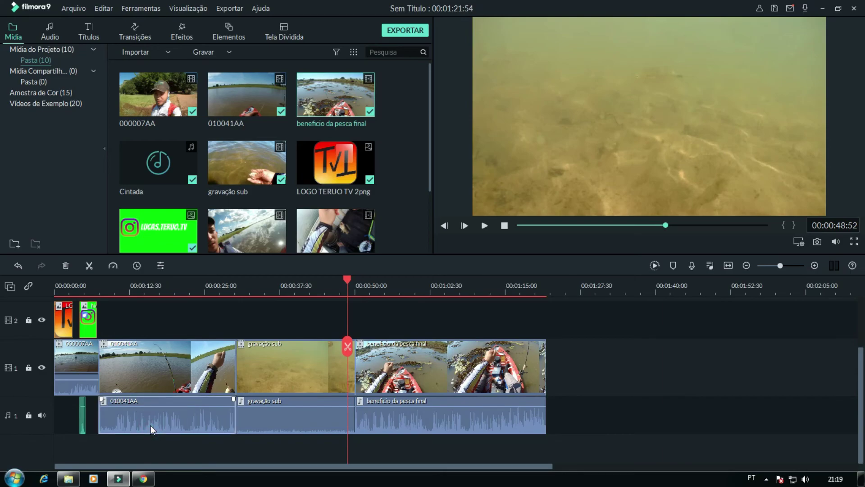
key(Delete)
click(272, 421)
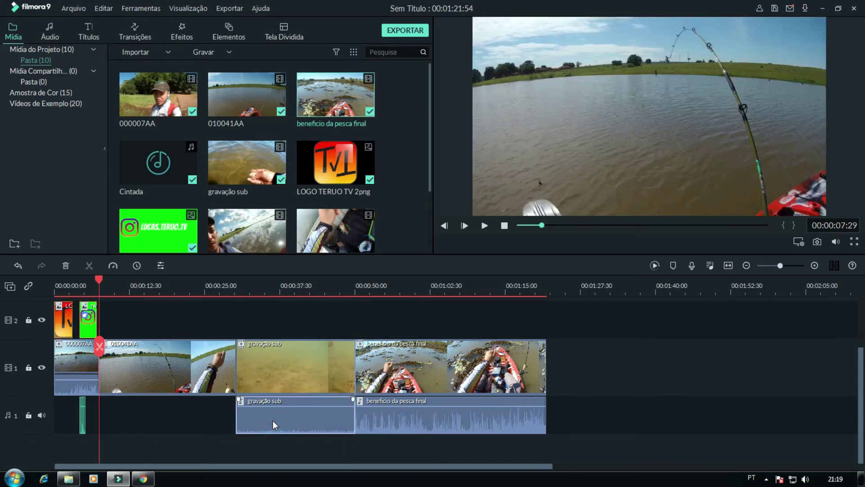
key(Delete)
click(407, 415)
key(Delete)
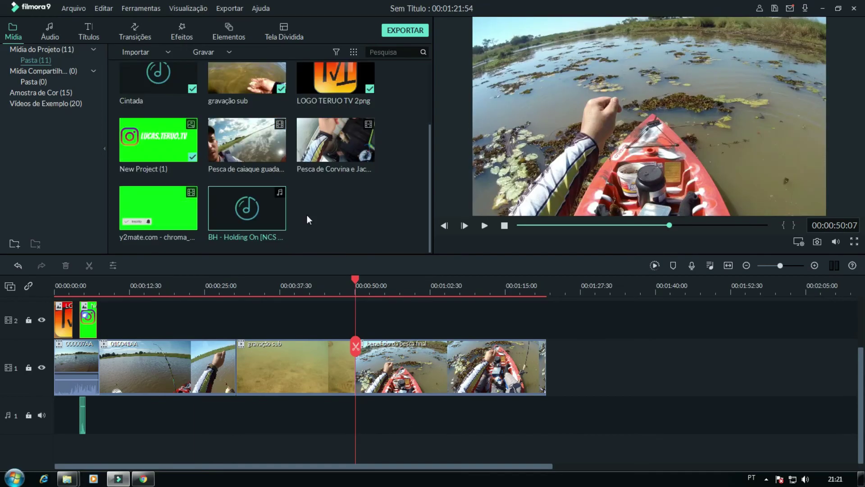
Preview the BH - Holding On music and place it on audio track 1 at the start of the 010041AA clip
click(279, 219)
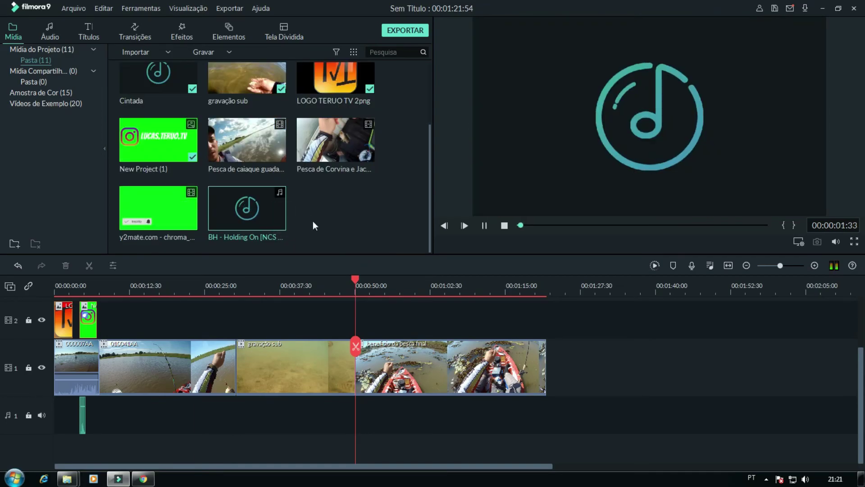
click(485, 226)
drag(244, 271, 105, 399)
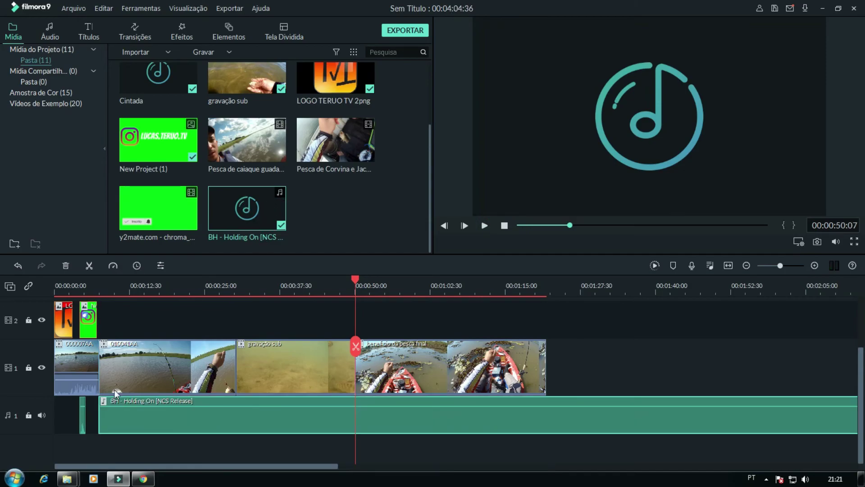
Play the timeline from just before the music starts, sampling each clip through to the end of beneficio da pesca final
click(100, 287)
click(93, 285)
key(space)
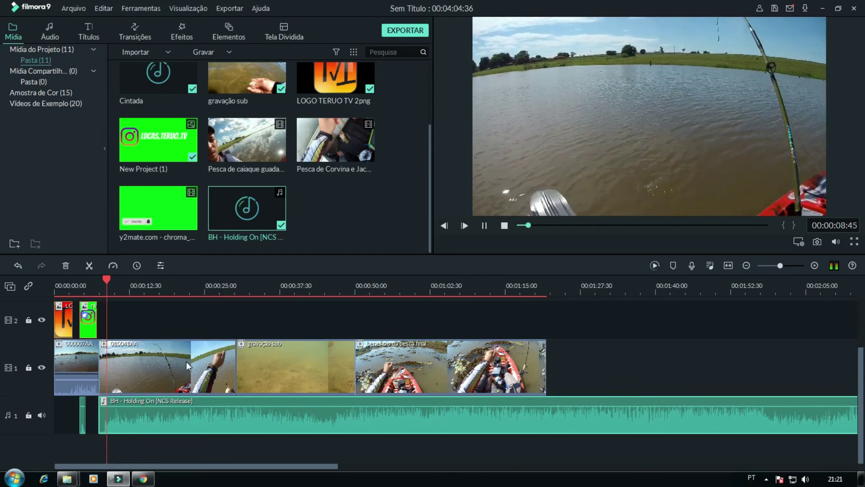
click(169, 285)
click(213, 285)
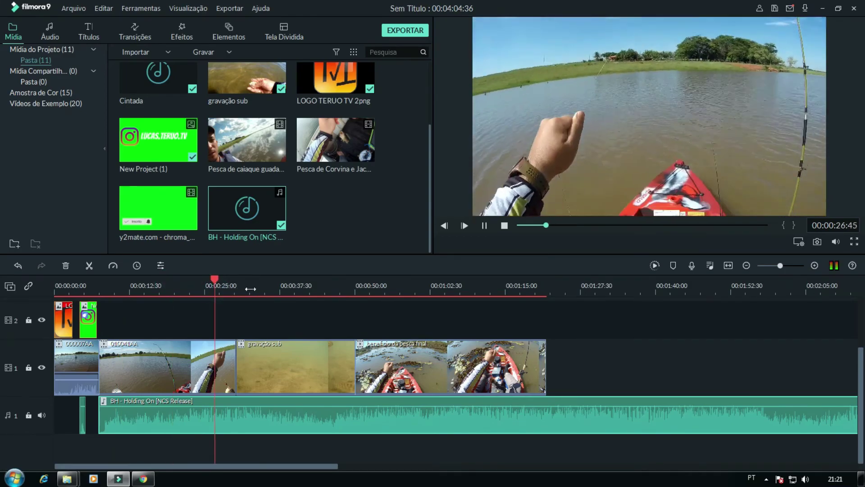
click(276, 285)
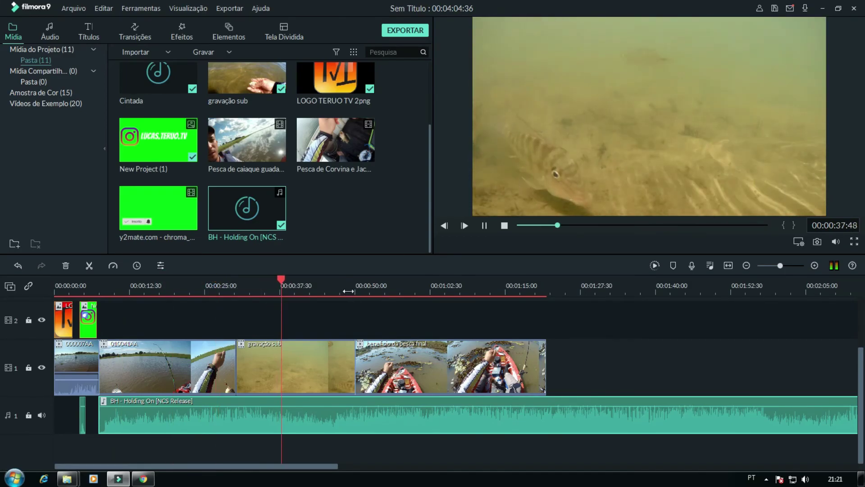
click(331, 286)
click(366, 287)
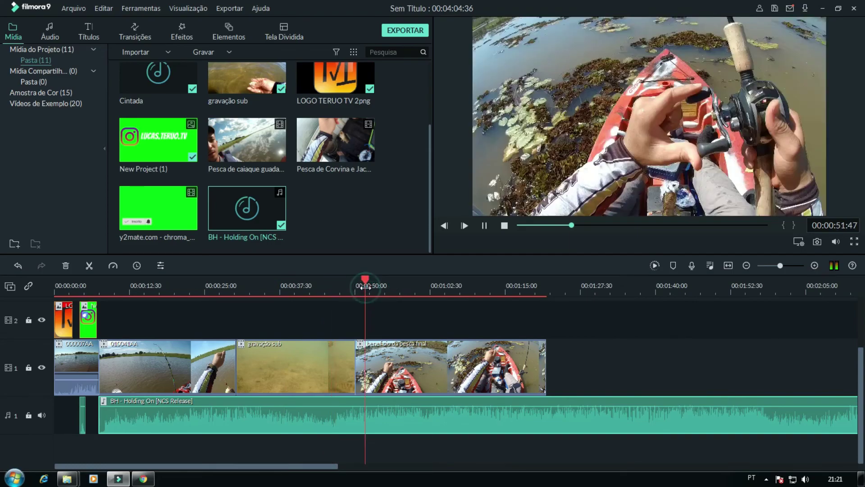
click(450, 286)
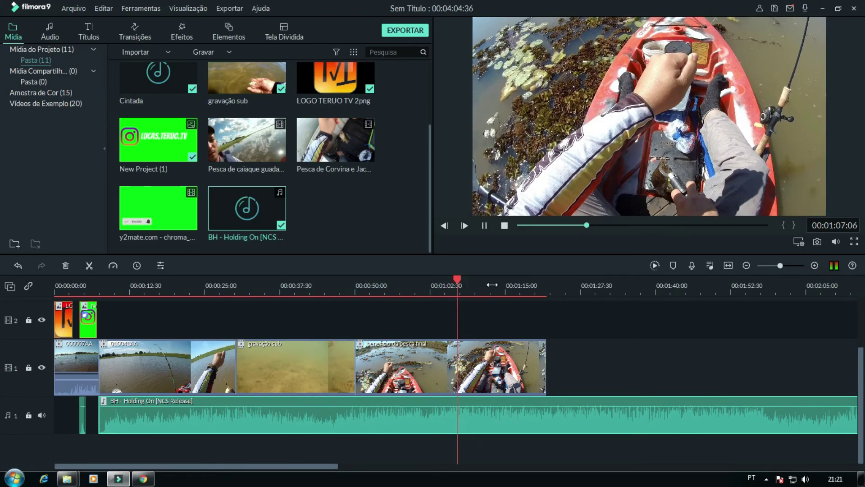
click(519, 284)
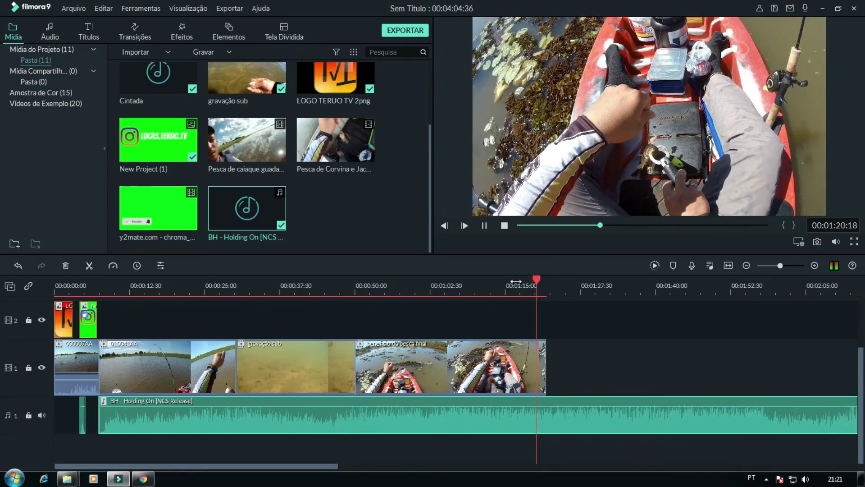
key(space)
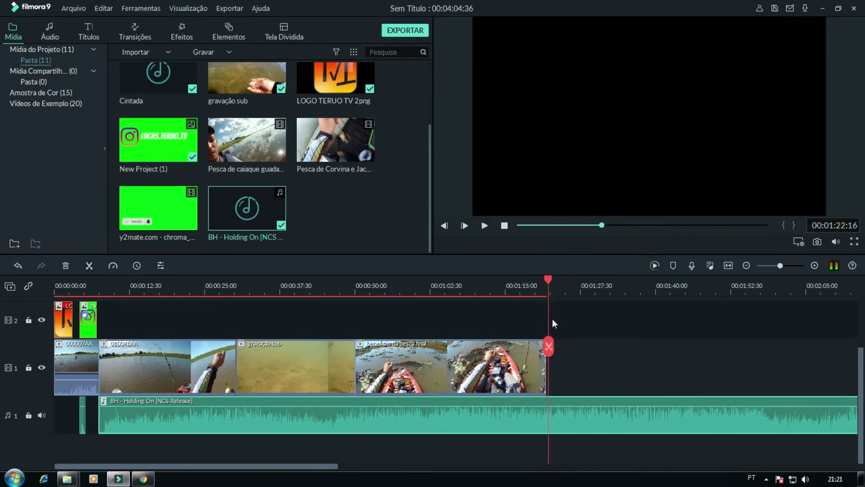
Move the playhead to 00:01:21:52 near the end of the last clip and undo the placement of the BH - Holding On music
drag(548, 275, 547, 275)
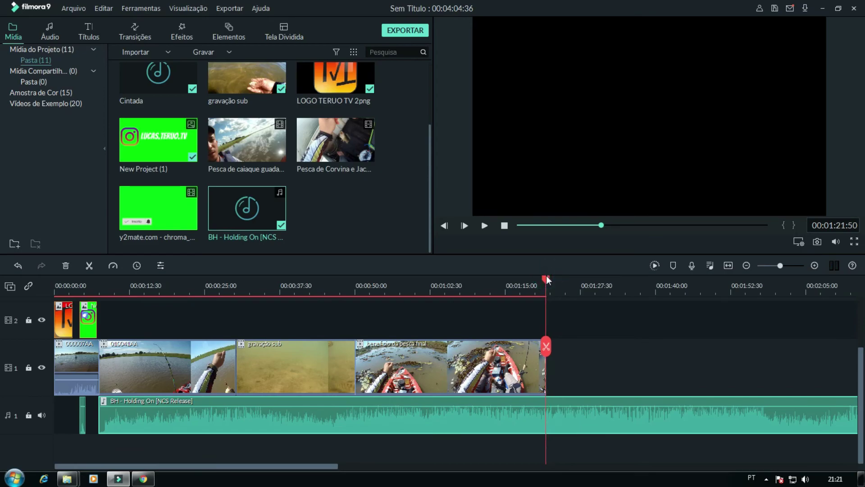
mouse_move(780, 266)
mouse_down()
mouse_move(802, 266)
mouse_move(786, 266)
mouse_up()
drag(335, 466, 312, 467)
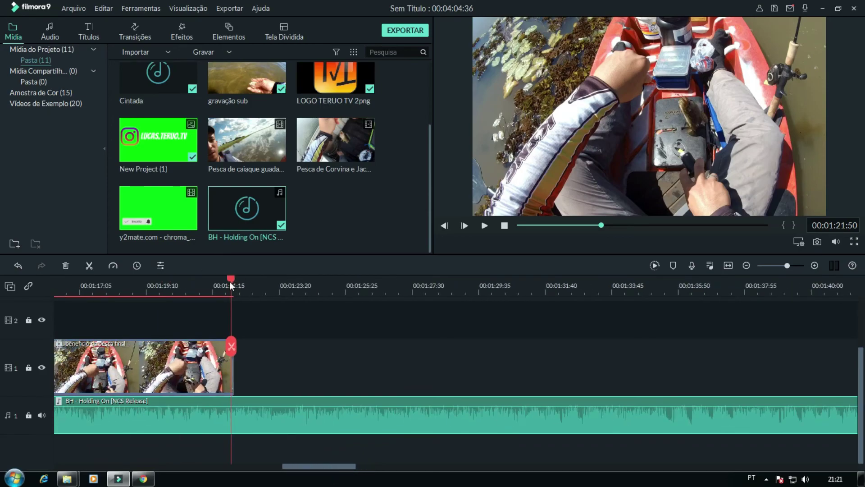
drag(230, 283, 233, 282)
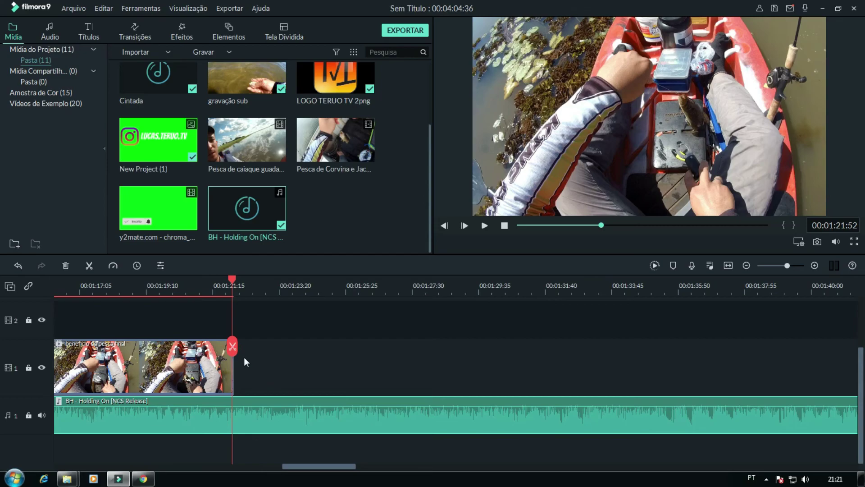
key(ctrl+z)
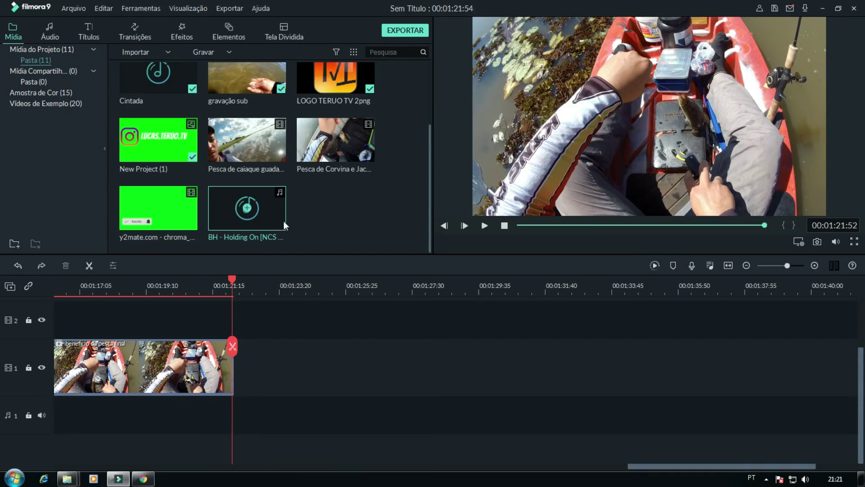
Add the BH - Holding On music to audio track 1, starting where the 010041AA clip begins
click(547, 225)
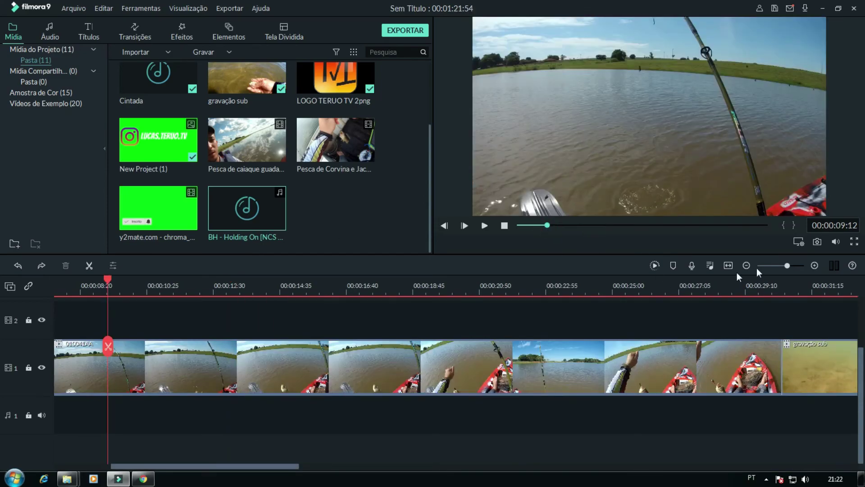
drag(787, 266, 776, 266)
drag(467, 467, 237, 462)
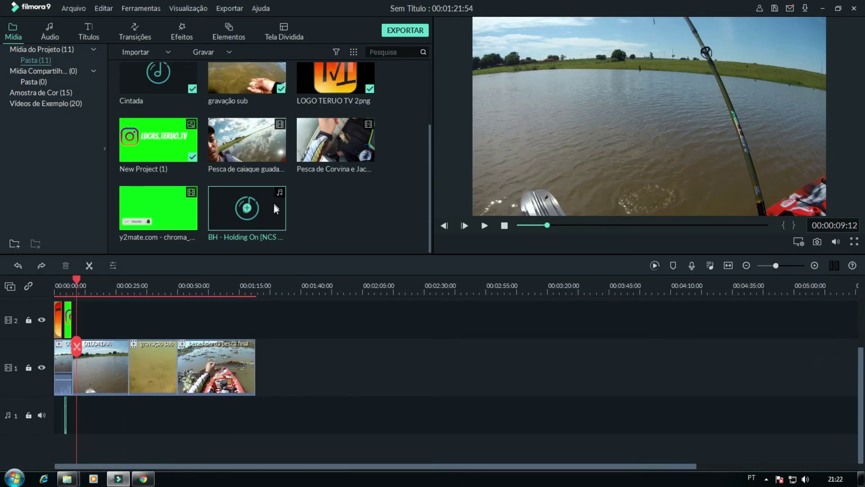
drag(179, 370, 73, 391)
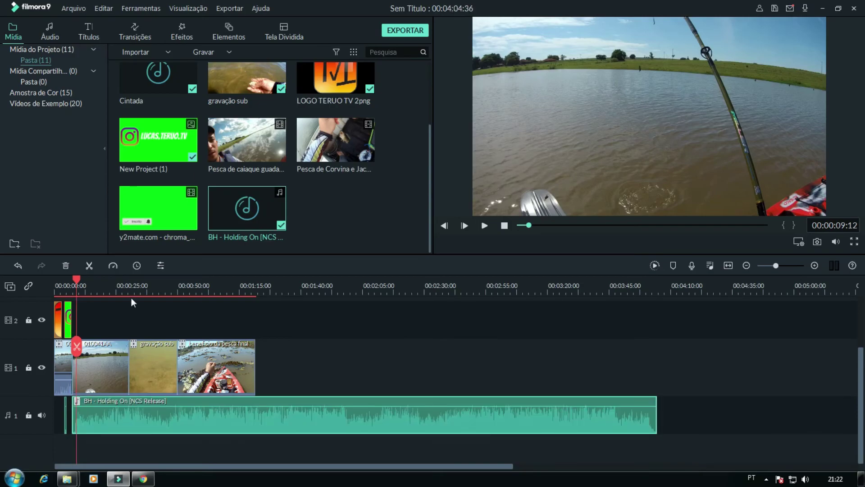
Split the BH - Holding On music at 00:01:21:54, where beneficio da pesca final ends, and delete the part after the cut
drag(776, 265, 801, 266)
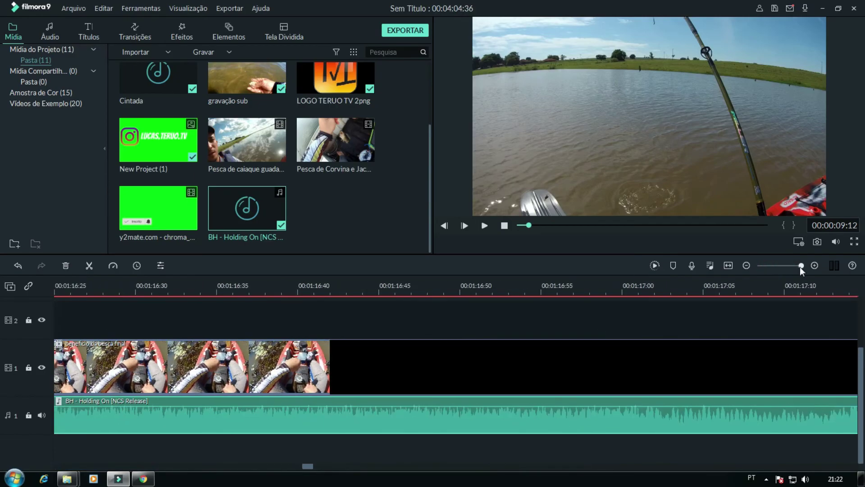
drag(529, 225, 525, 226)
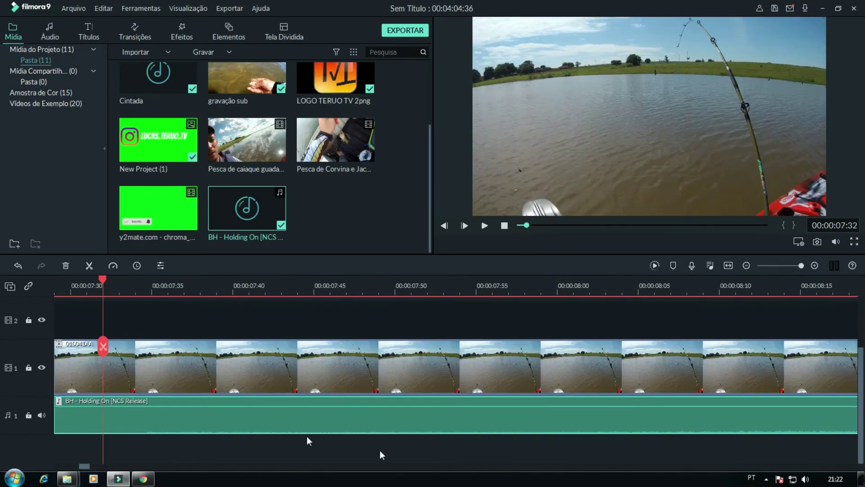
drag(87, 469, 83, 469)
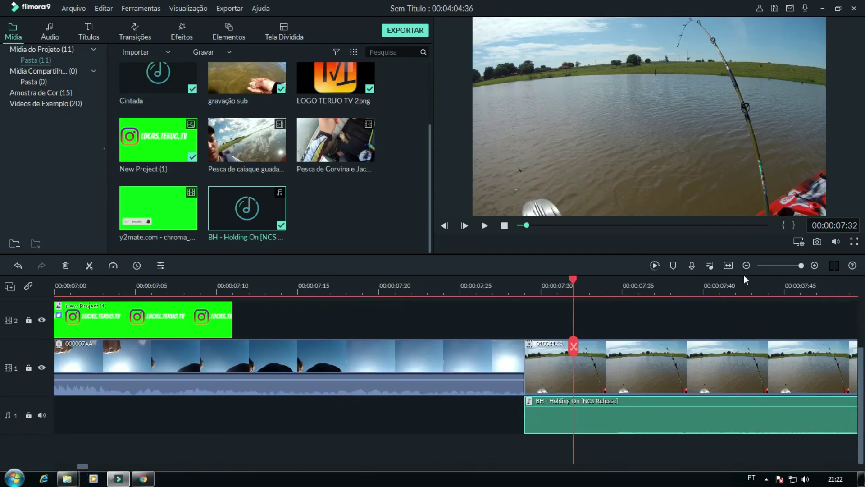
click(768, 287)
drag(583, 227, 602, 226)
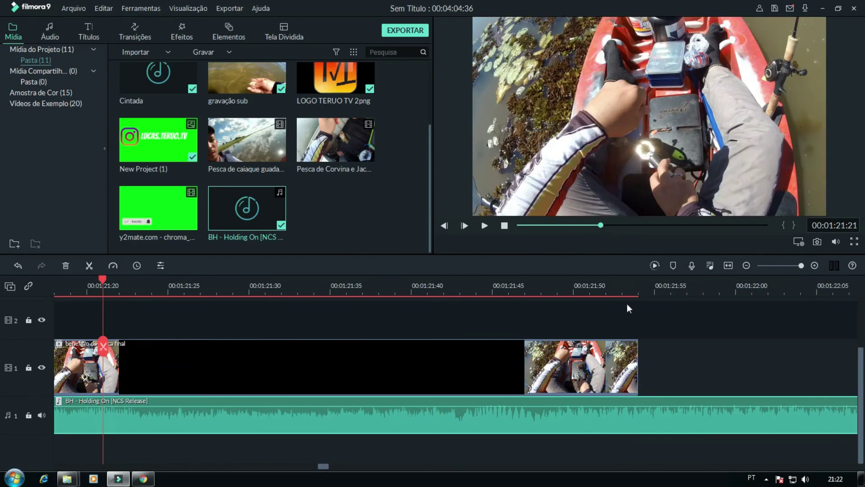
click(639, 292)
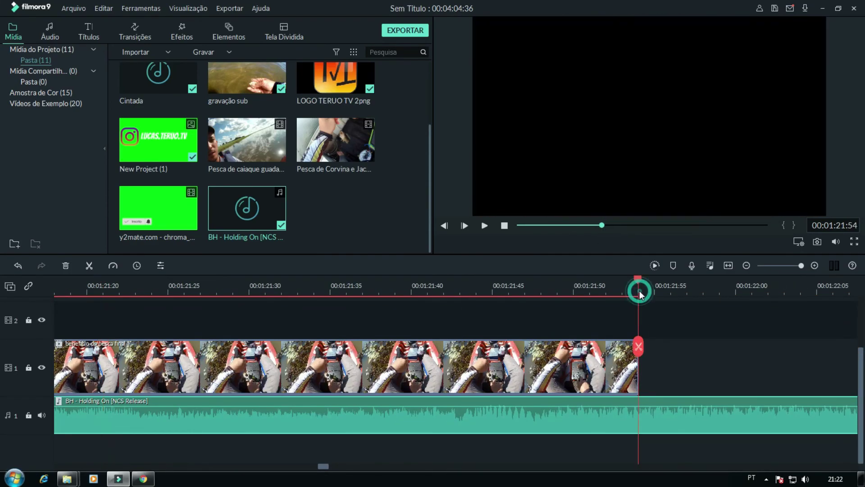
click(640, 346)
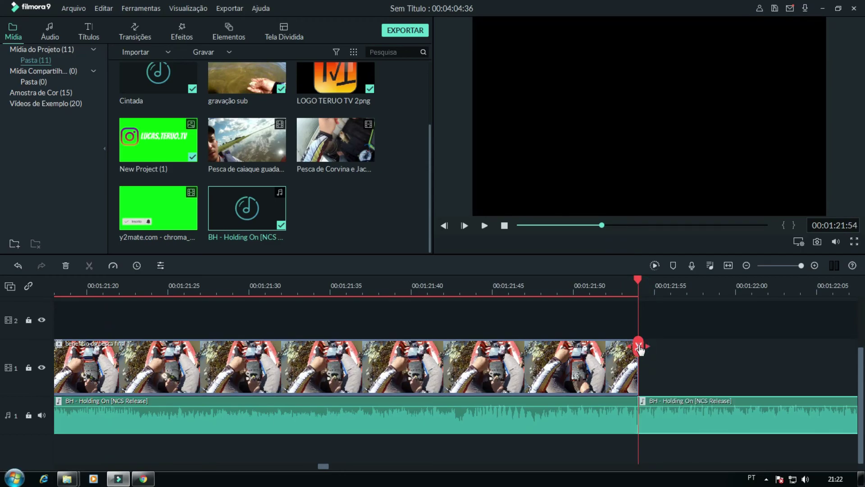
key(Delete)
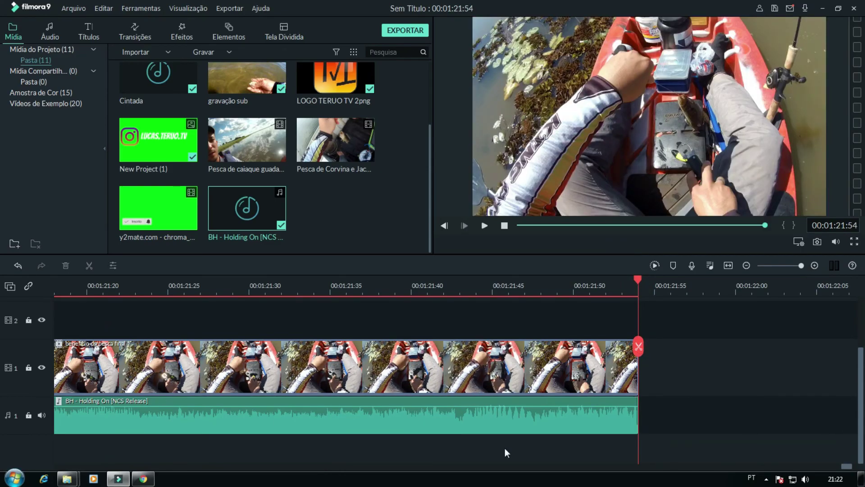
Play the timeline from 00:00:07:25 and check the music over the 010041AA and gravação sub clips
drag(799, 264, 780, 265)
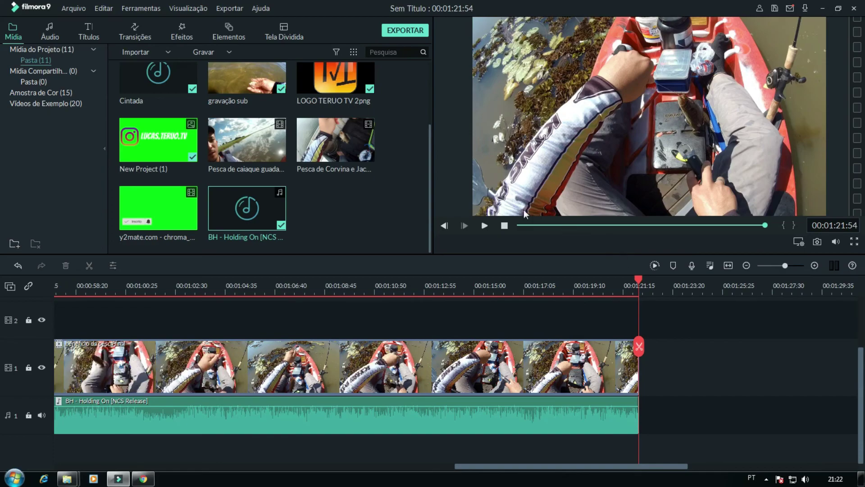
click(532, 225)
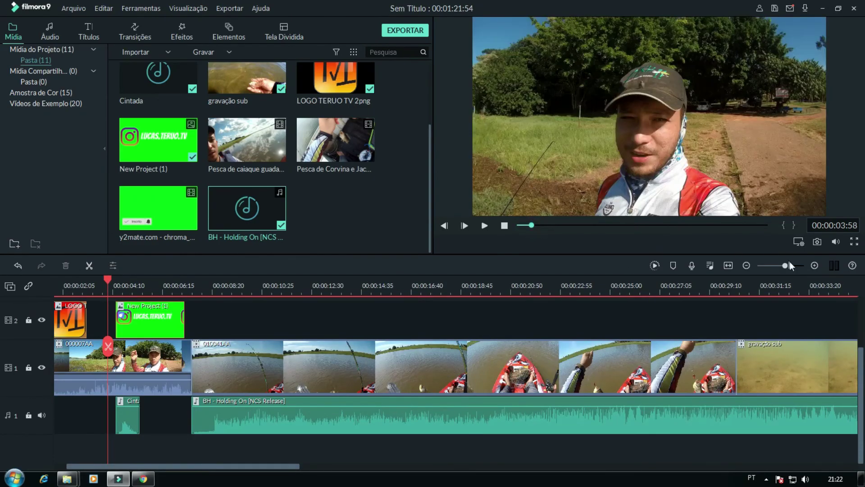
click(786, 265)
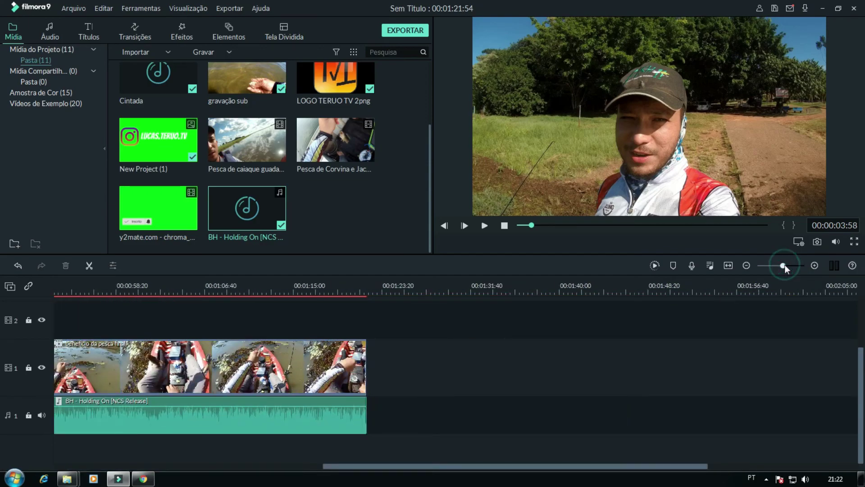
drag(572, 466, 276, 478)
click(131, 278)
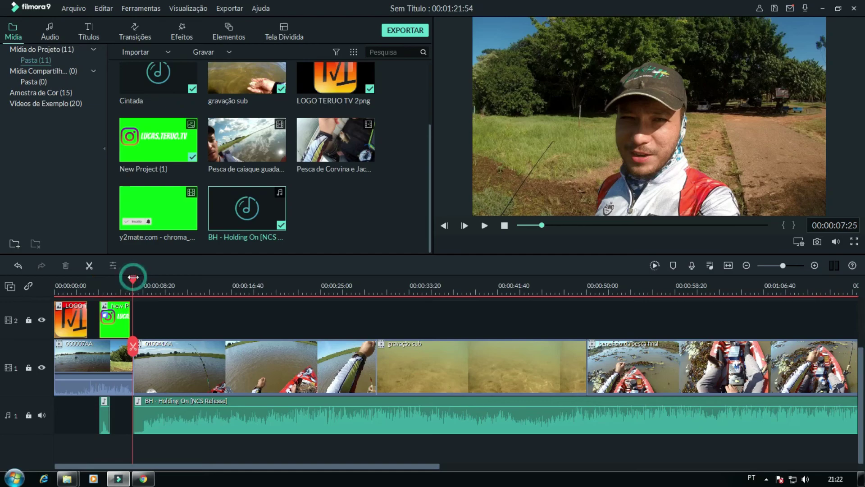
key(space)
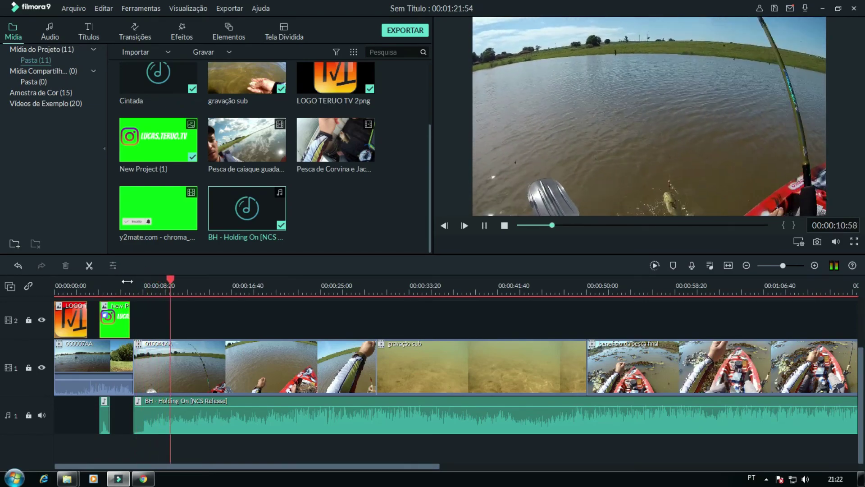
click(266, 284)
click(383, 287)
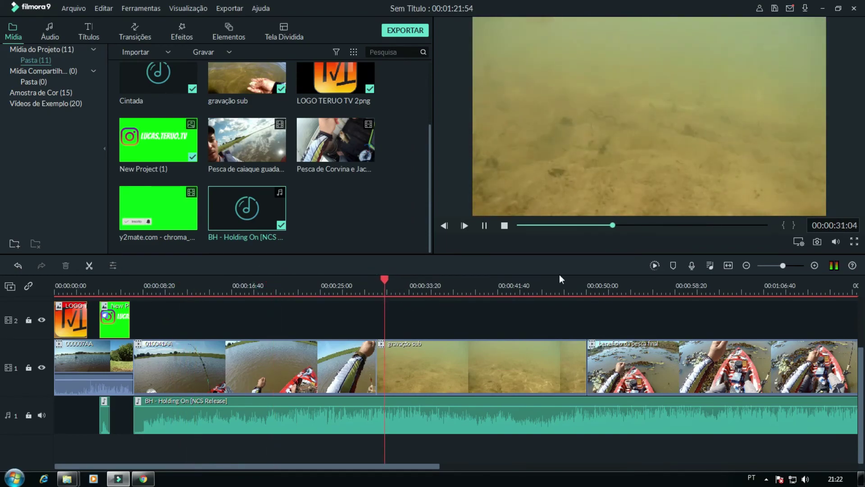
key(space)
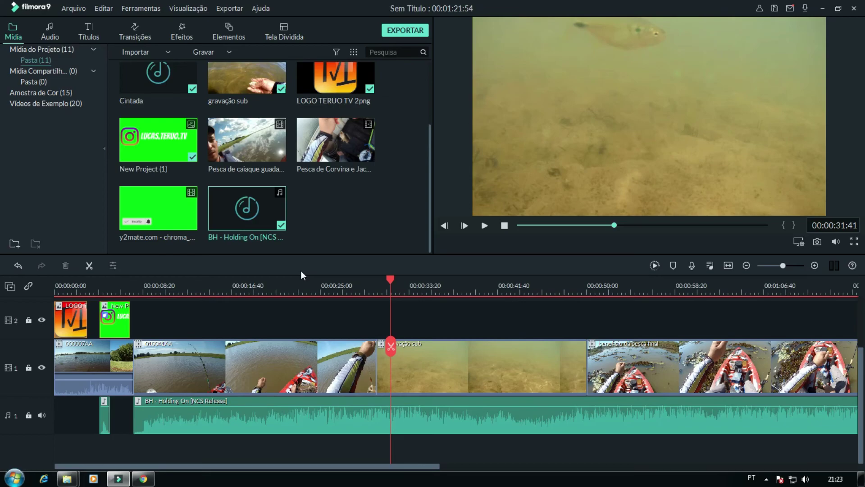
Lower the system volume slightly, replay the music transition from 00:00:06:18, and bring up the system volume control again
click(807, 479)
mouse_move(814, 389)
mouse_down()
mouse_move(809, 383)
mouse_move(809, 392)
mouse_up()
click(122, 289)
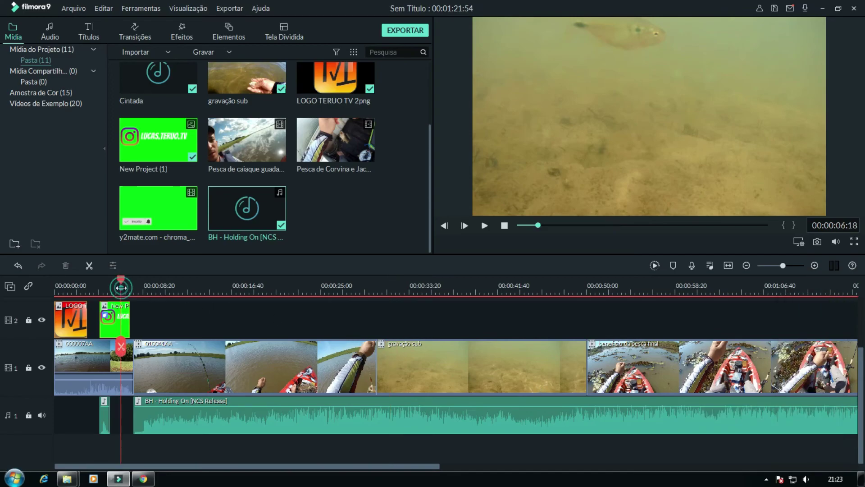
key(space)
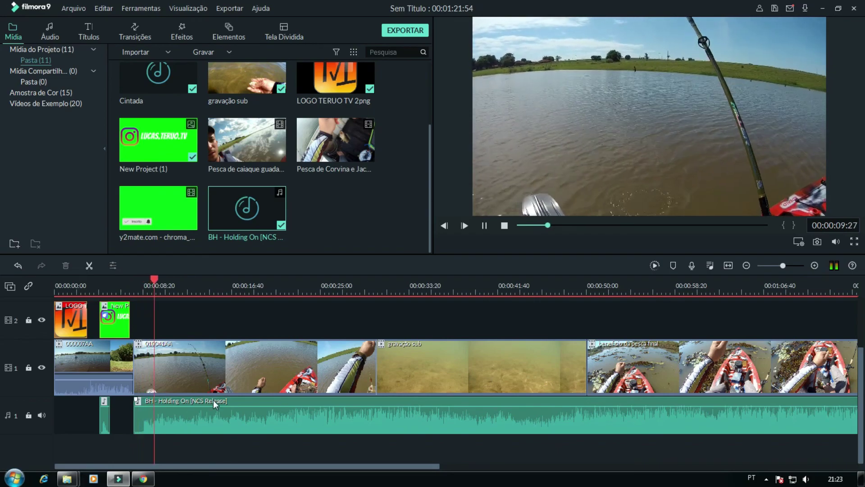
click(247, 288)
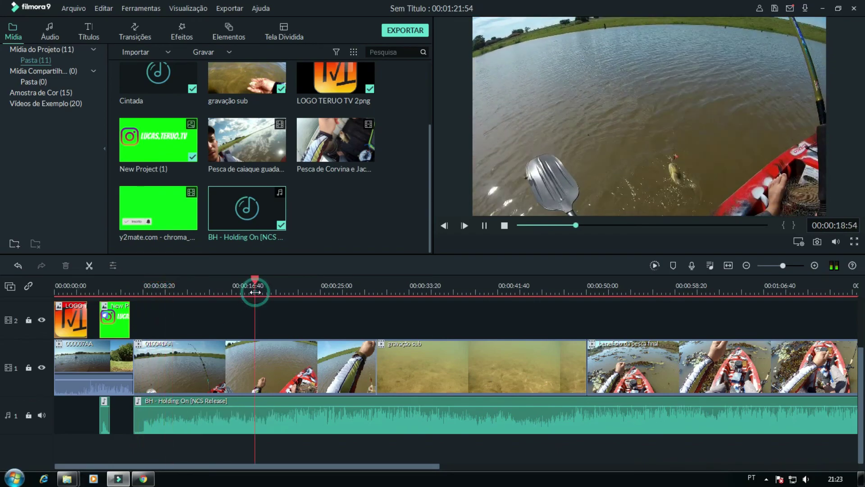
key(space)
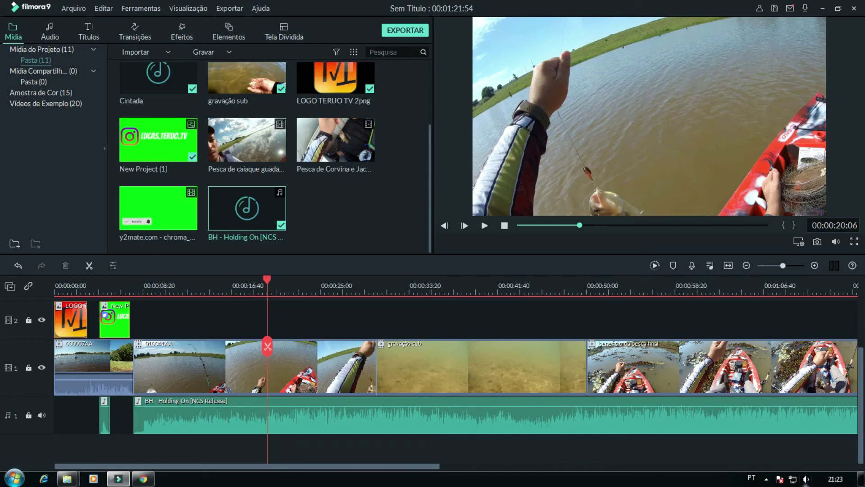
click(806, 478)
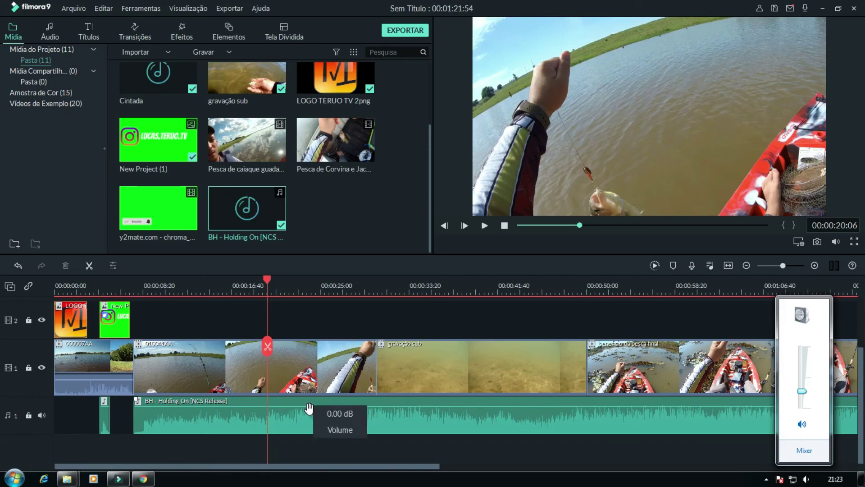
Lower the volume of the BH - Holding On music clip to about -6 dB and confirm the audio settings
click(415, 458)
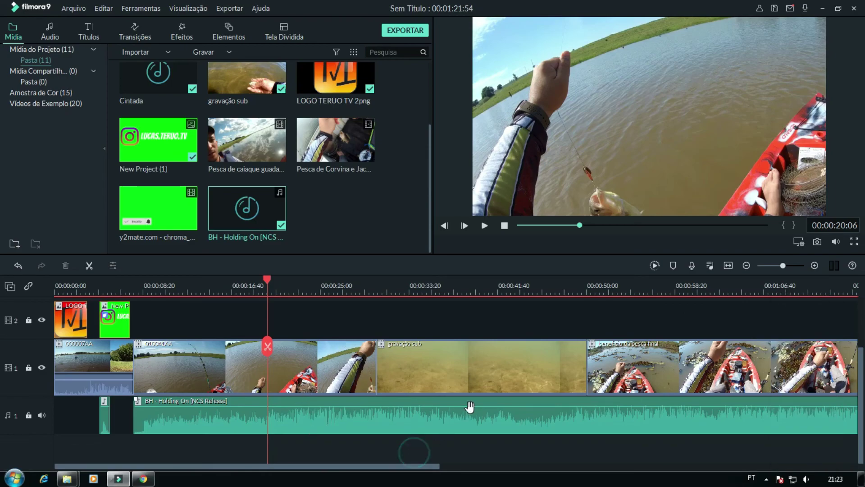
double_click(380, 415)
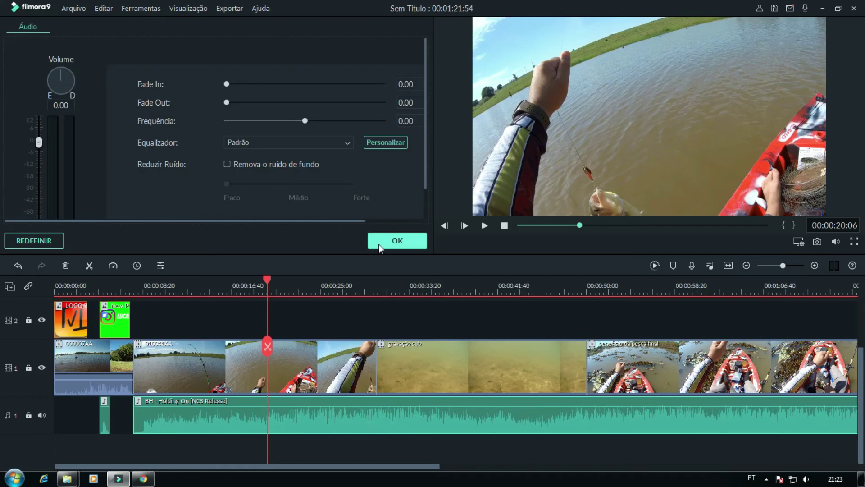
key(space)
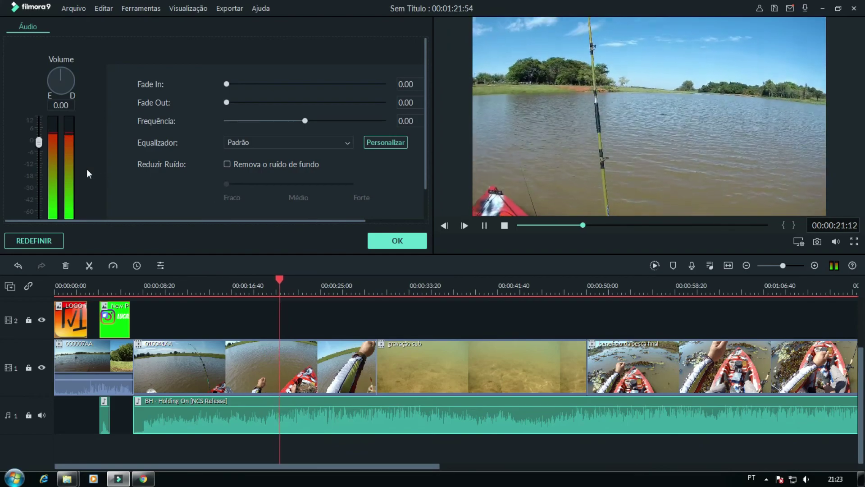
drag(39, 148, 38, 154)
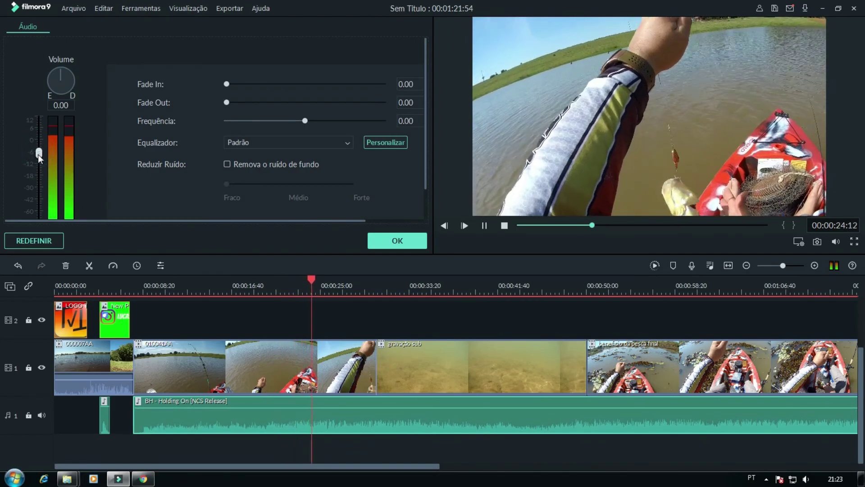
click(398, 241)
key(space)
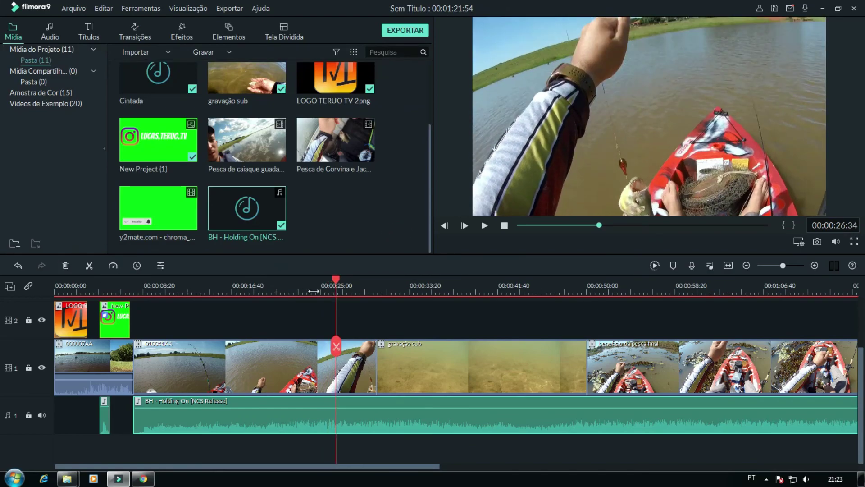
Play the timeline from before the 010041AA clip and sample the music at about 00:00:28, 00:00:41 and 00:00:51
click(103, 284)
key(space)
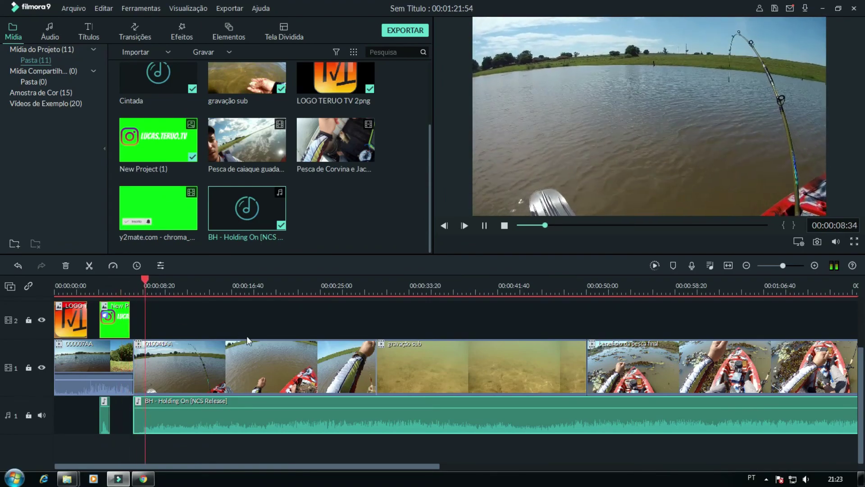
click(350, 287)
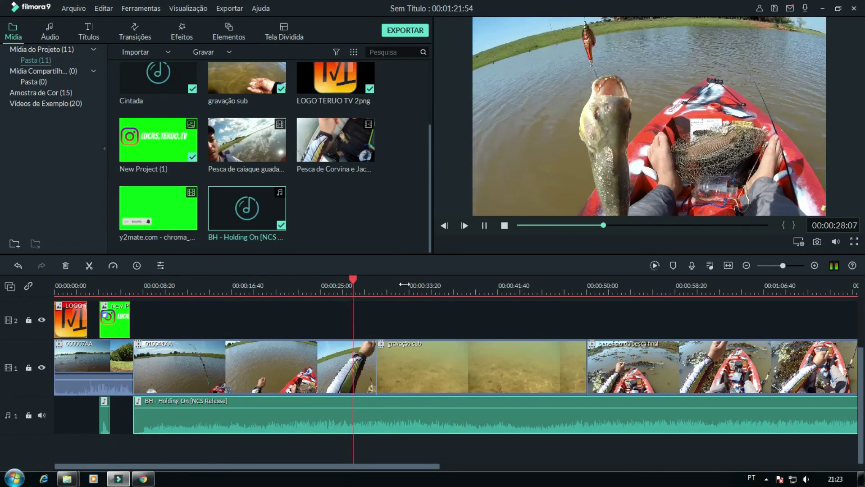
click(492, 285)
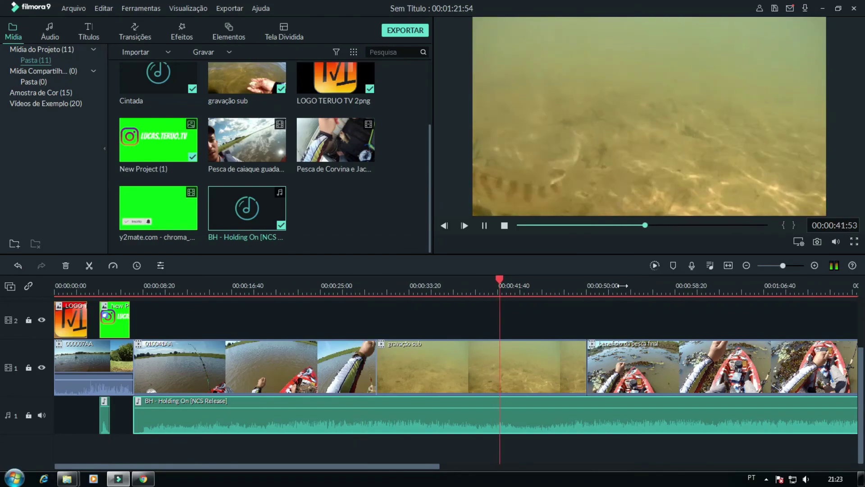
click(600, 285)
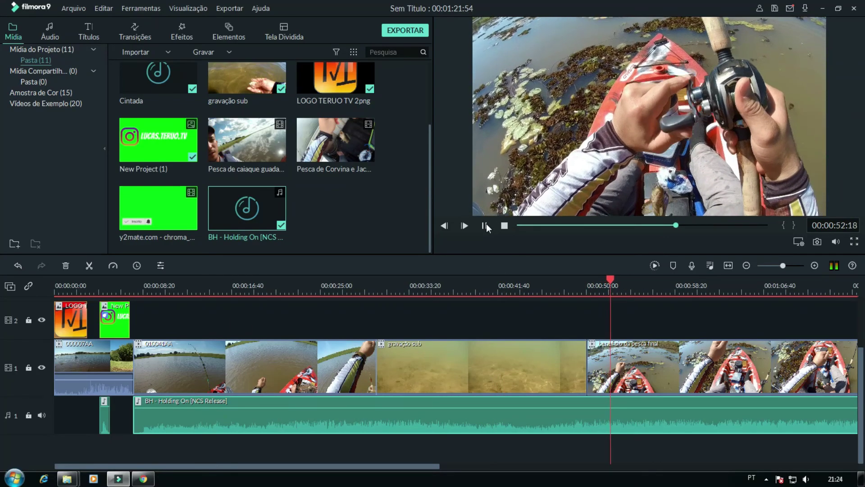
click(486, 225)
scroll(291, 156, up, 2)
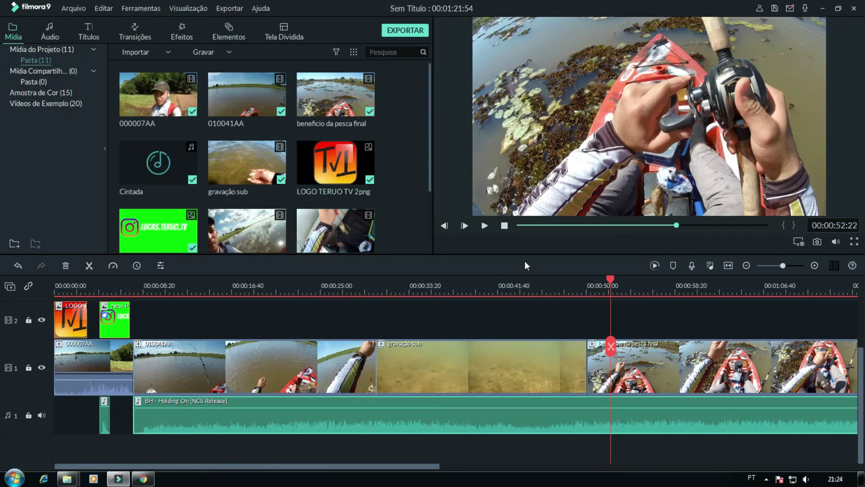
Play the cut from 010041AA to gravação sub from about 00:00:29, bring up the transitions library, and replay the cut
click(370, 289)
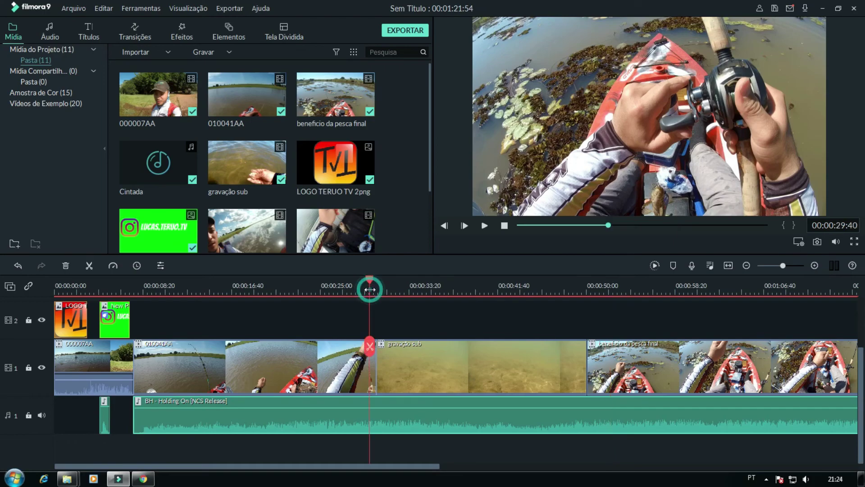
key(space)
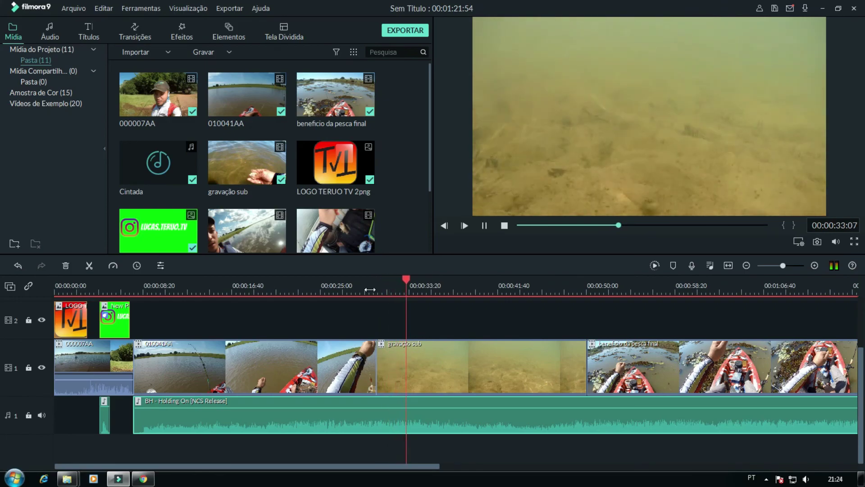
key(space)
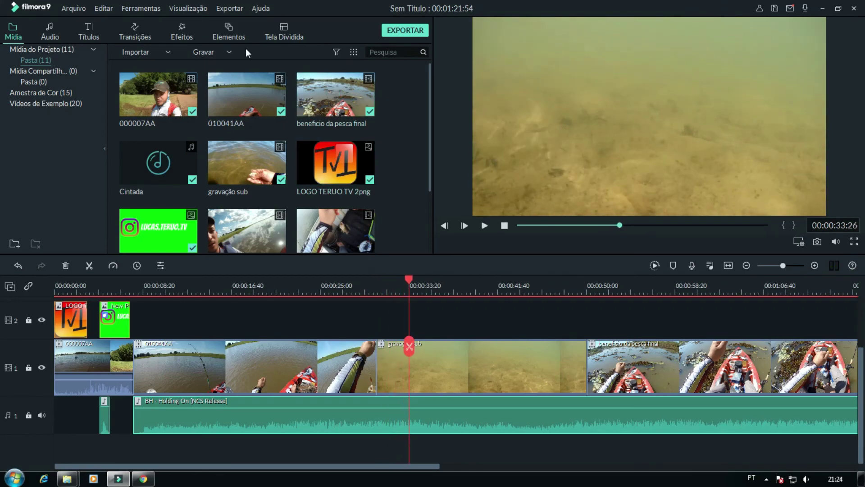
click(133, 34)
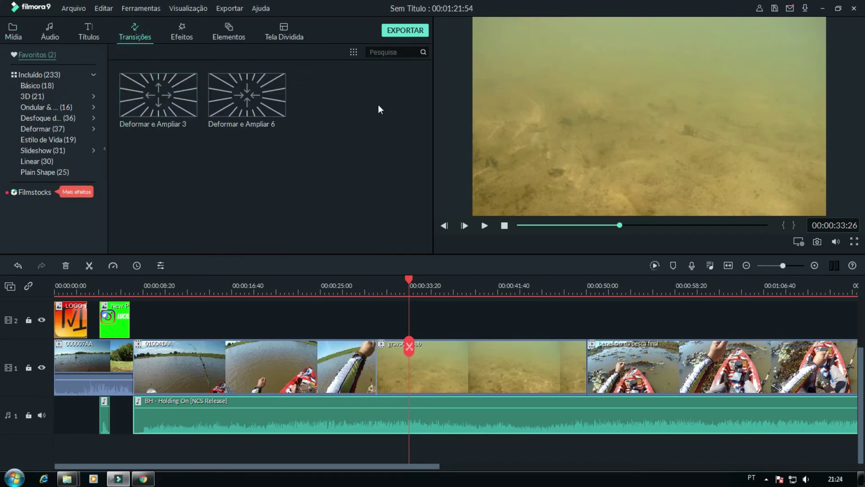
click(367, 286)
key(space)
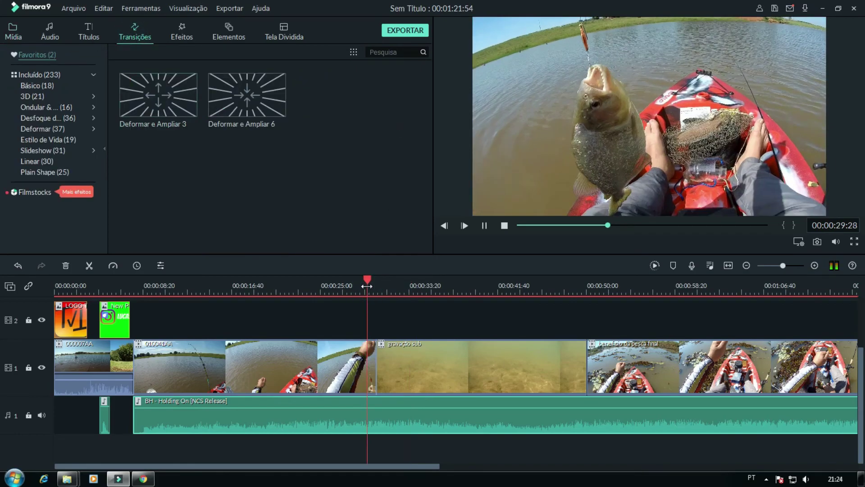
key(space)
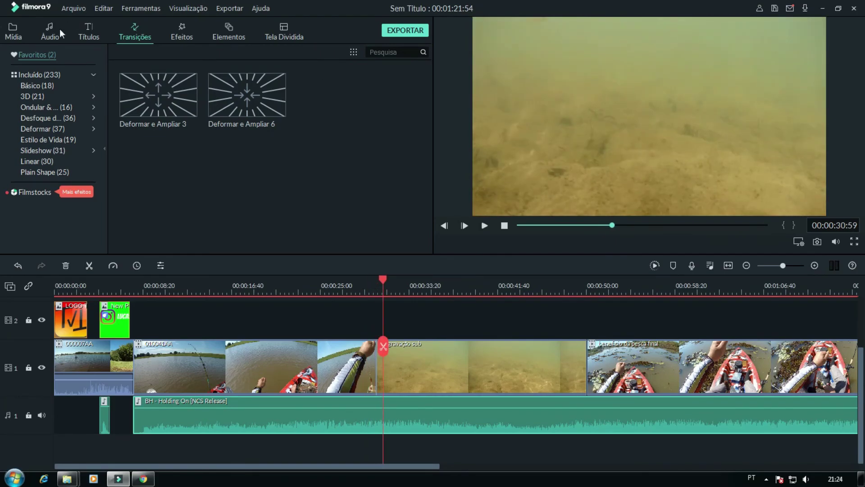
Preview the included Dissolver and Desvanecer transitions and place Desvanecer on the cut between 010041AA and gravação sub
click(46, 75)
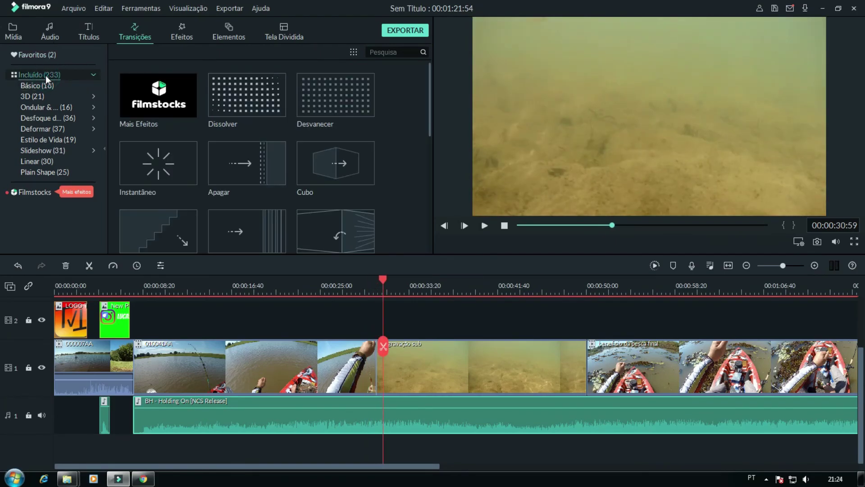
click(280, 106)
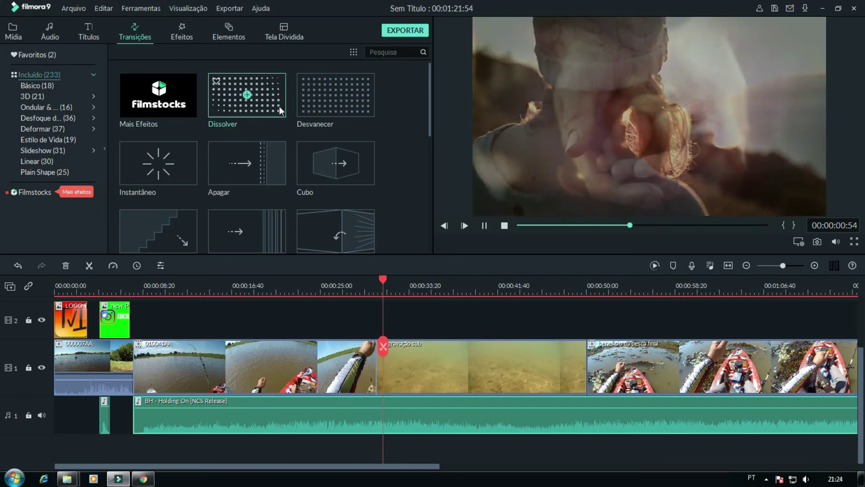
click(307, 108)
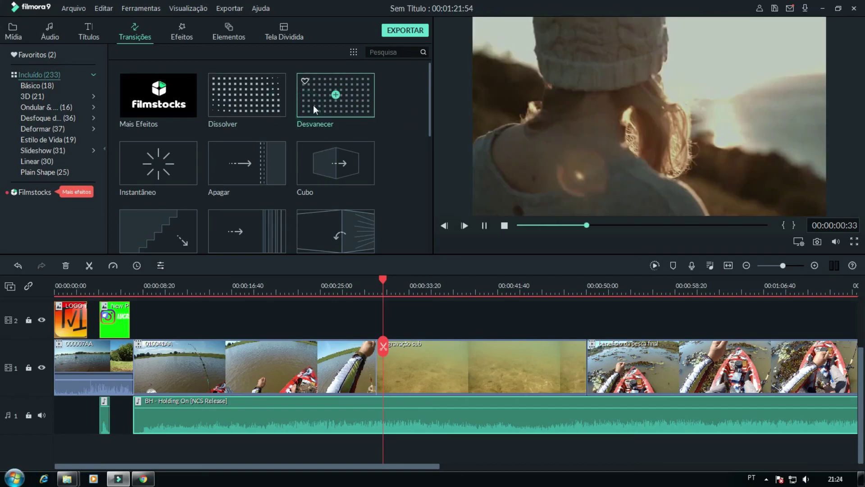
drag(311, 103, 373, 367)
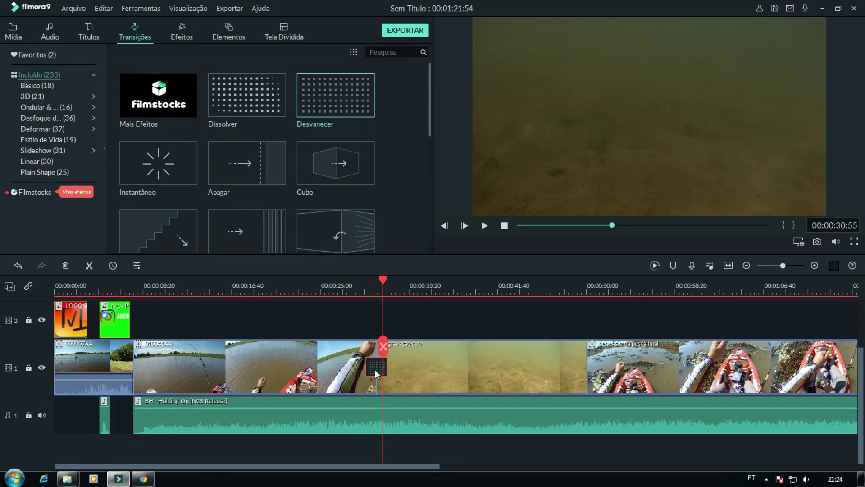
key(Delete)
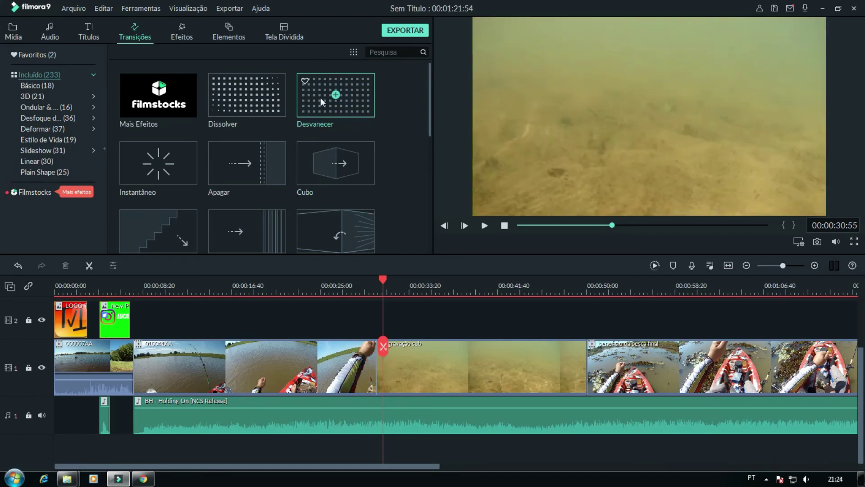
drag(316, 97, 374, 364)
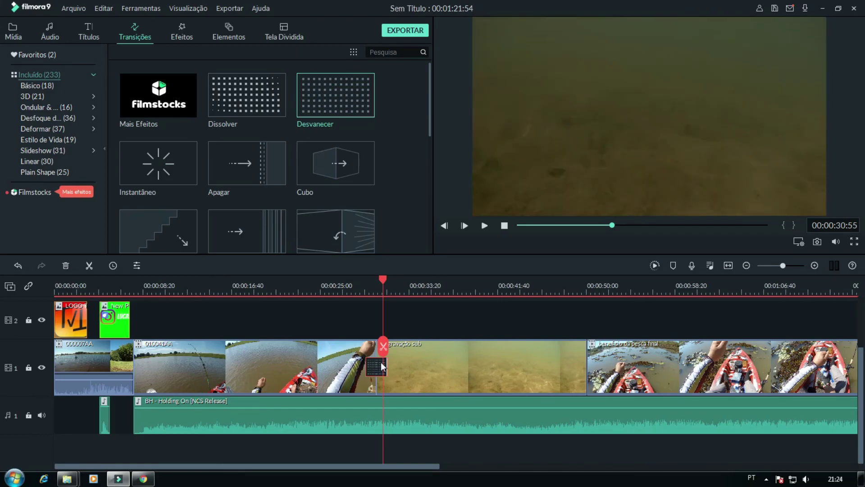
Play the Desvanecer transition from shortly before the cut between 010041AA and gravação sub
click(356, 286)
key(space)
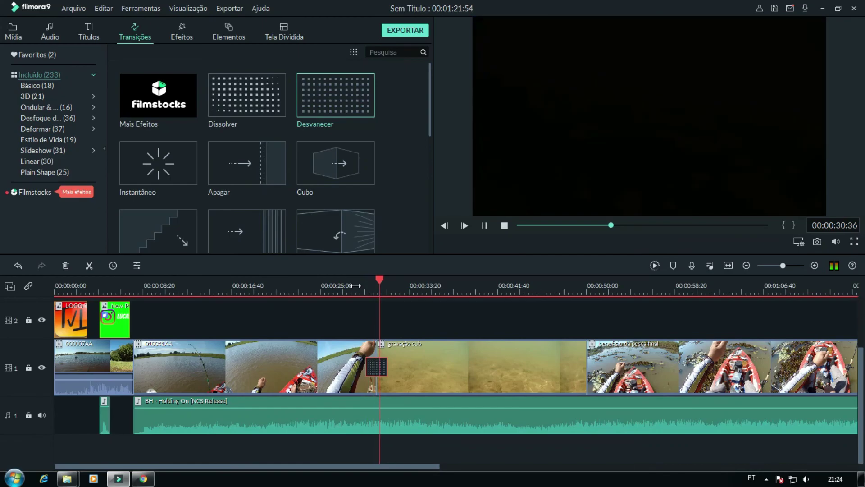
key(space)
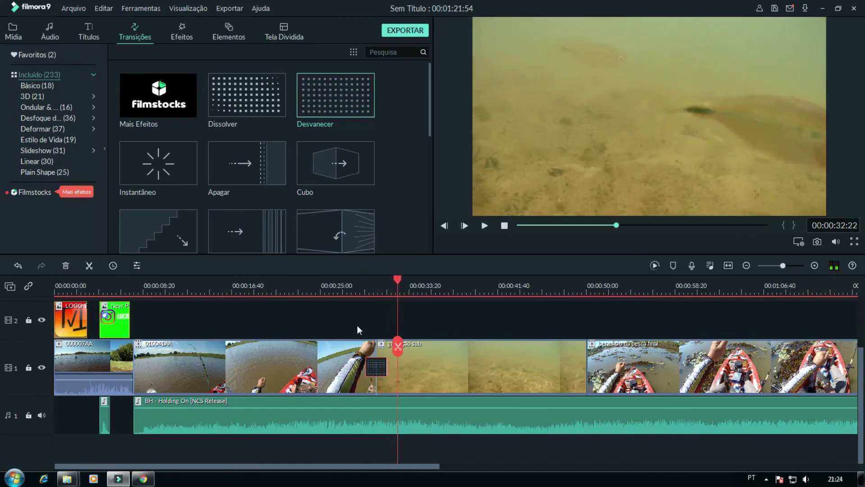
Set the Desvanecer transition's duration to 00:00:00:20 and confirm
double_click(375, 366)
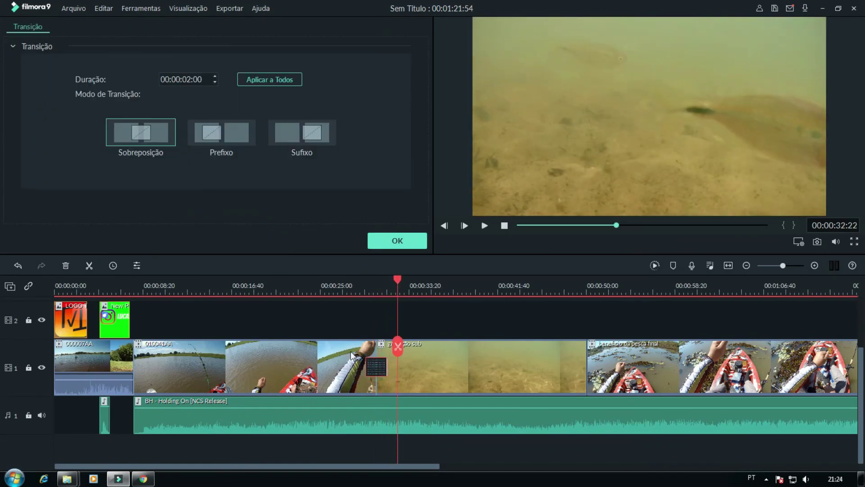
click(191, 79)
text(0:2)
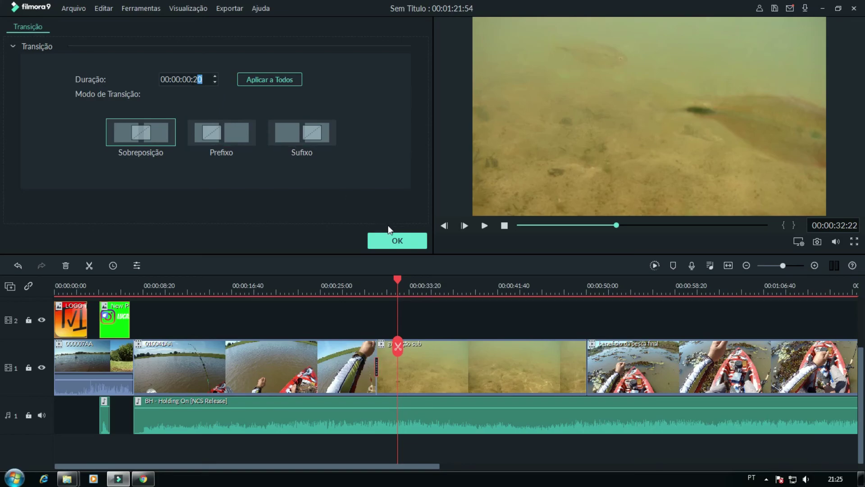
click(397, 240)
Replay the shortened Desvanecer transition from just before the gravação sub clip
click(369, 284)
key(space)
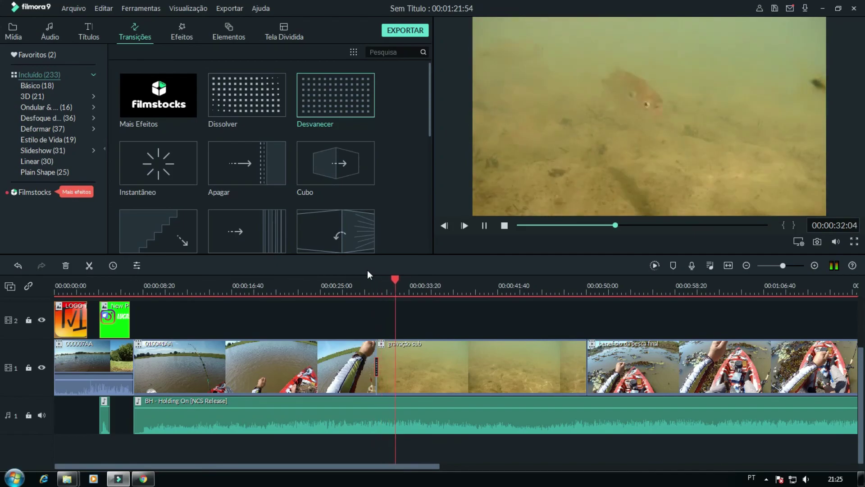
click(367, 269)
click(364, 287)
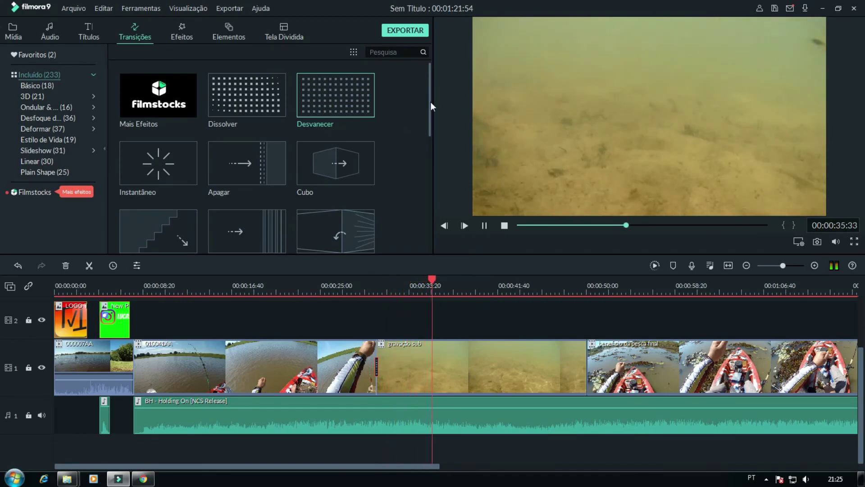
Preview the favorite Deformar e Ampliar 3 and 6 transitions and place Deformar e Ampliar 6 between gravação sub and beneficio da pesca final
drag(430, 112, 431, 199)
key(space)
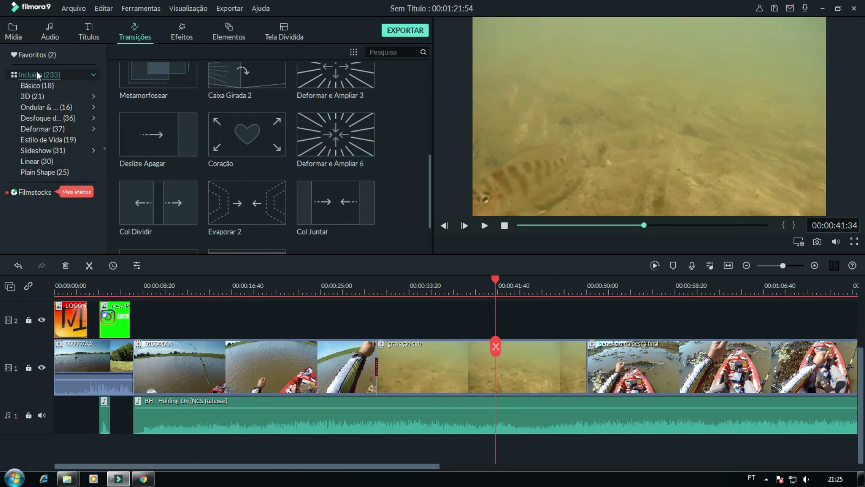
click(33, 57)
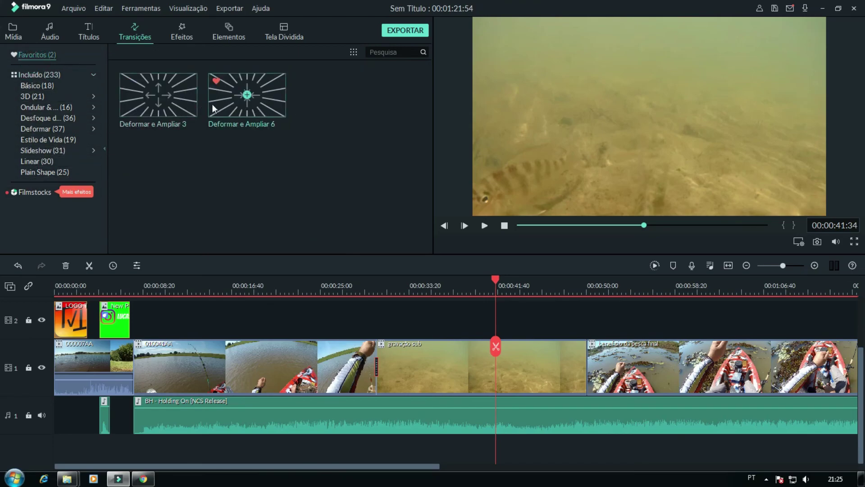
click(181, 109)
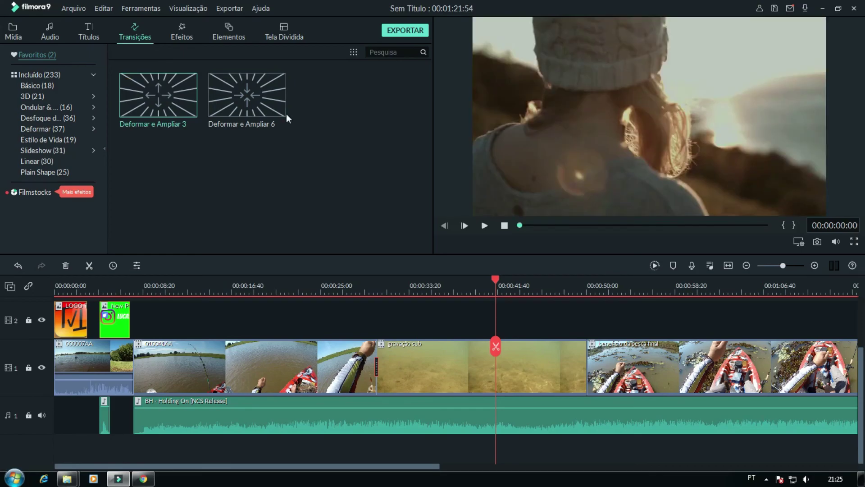
click(255, 107)
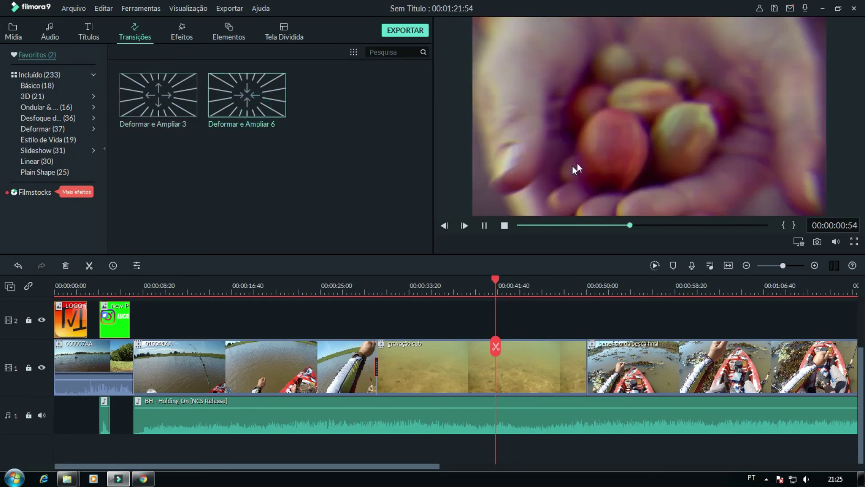
drag(267, 102, 579, 367)
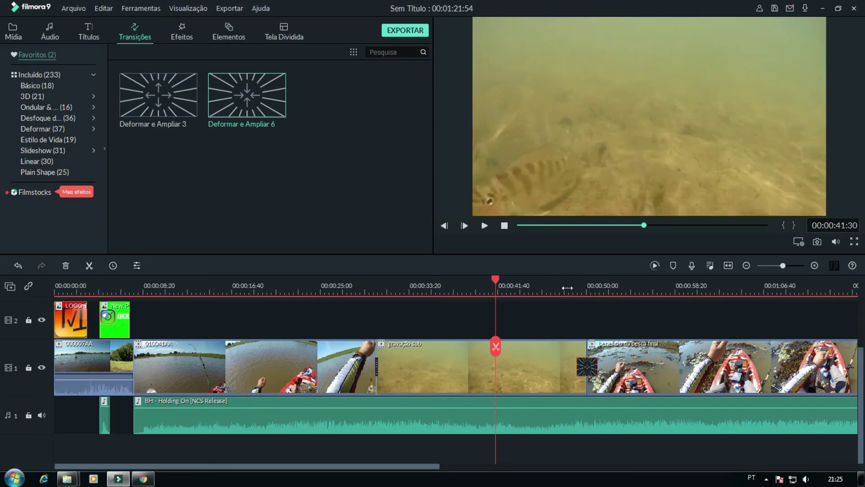
Play the Deformar e Ampliar 6 transition from shortly before the beneficio da pesca final clip
click(569, 287)
key(space)
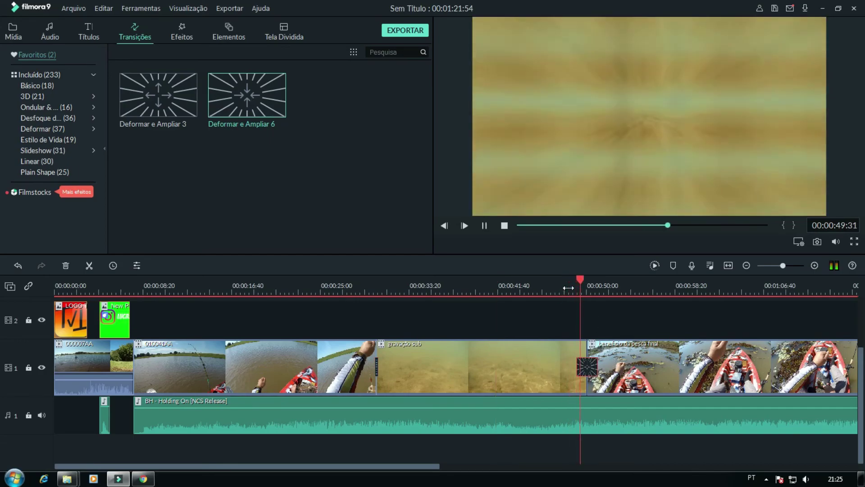
key(space)
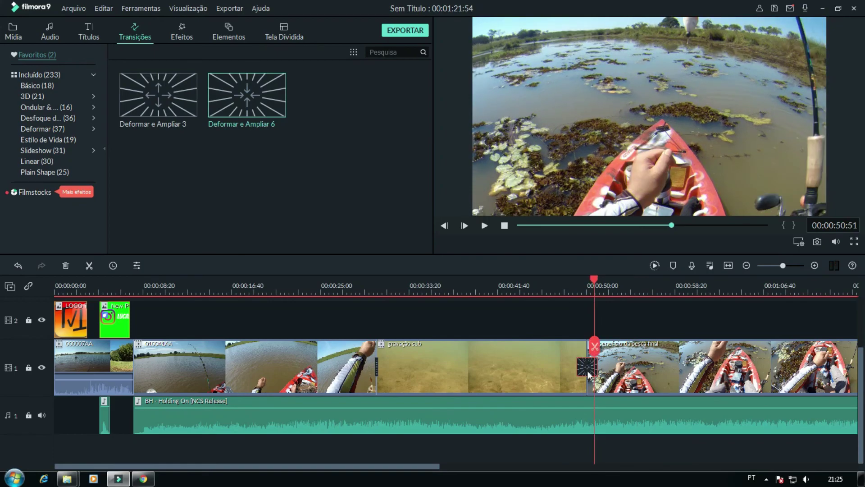
Remove the Deformar e Ampliar 6 transition and play the plain cut into the beneficio da pesca final clip
key(Delete)
click(575, 285)
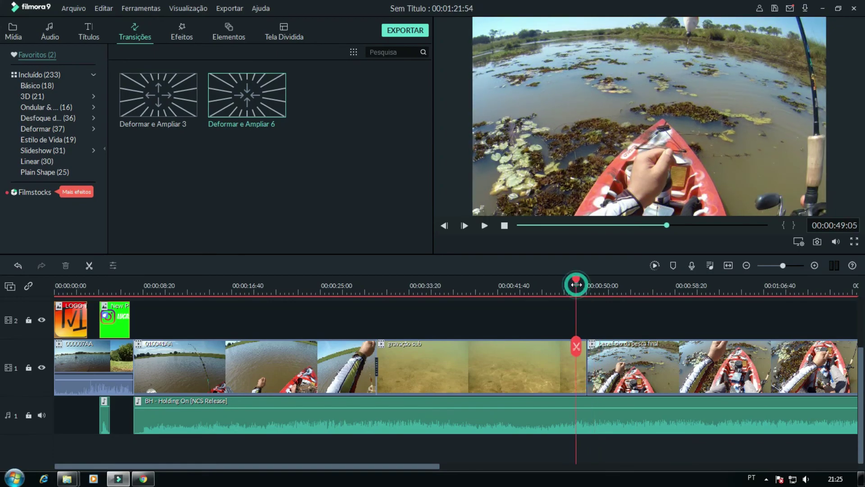
key(space)
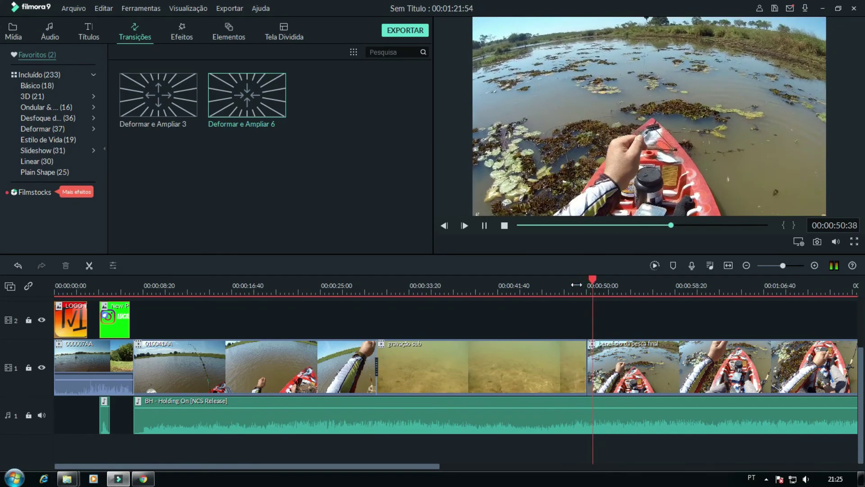
key(space)
Place Deformar e Ampliar 6 between gravação sub and beneficio da pesca final again and play it from before the cut
drag(269, 106, 582, 360)
click(564, 290)
key(space)
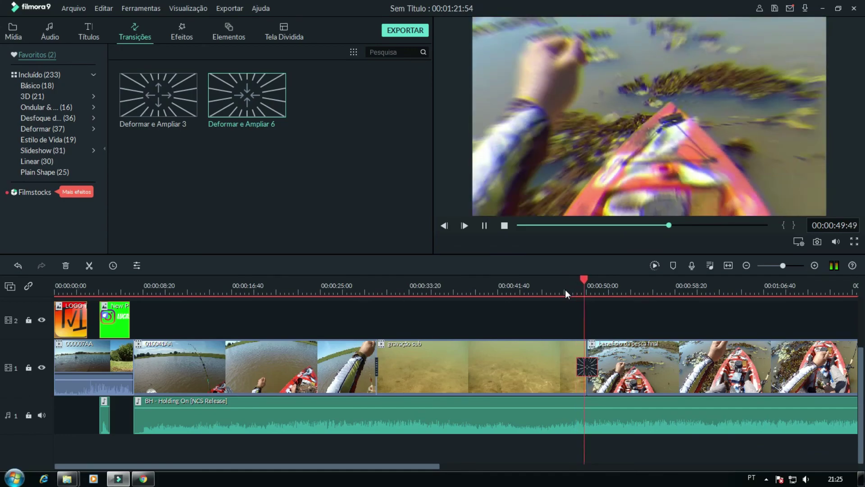
key(space)
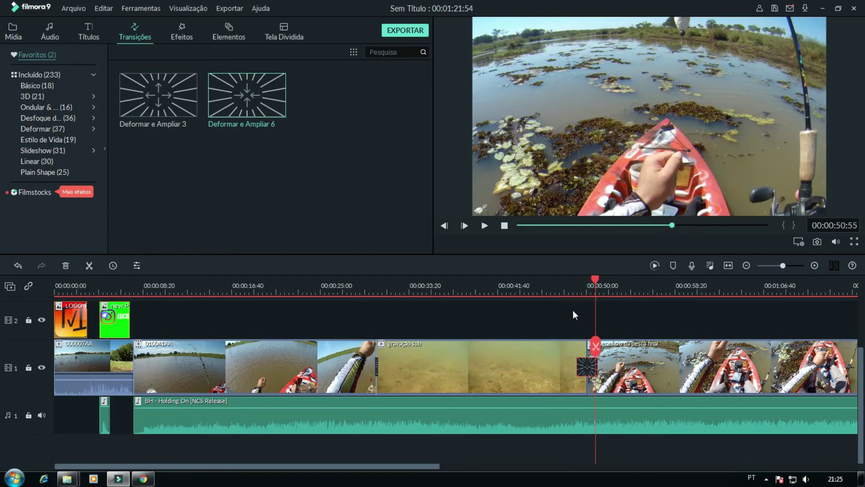
Set the Deformar e Ampliar 6 transition's duration to 00:00:00:21 and replay the cut
double_click(584, 369)
click(185, 78)
text(021)
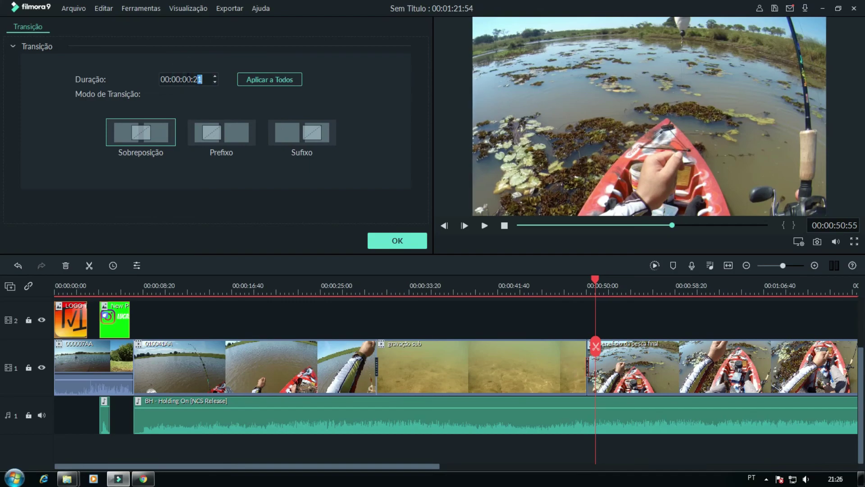
click(402, 240)
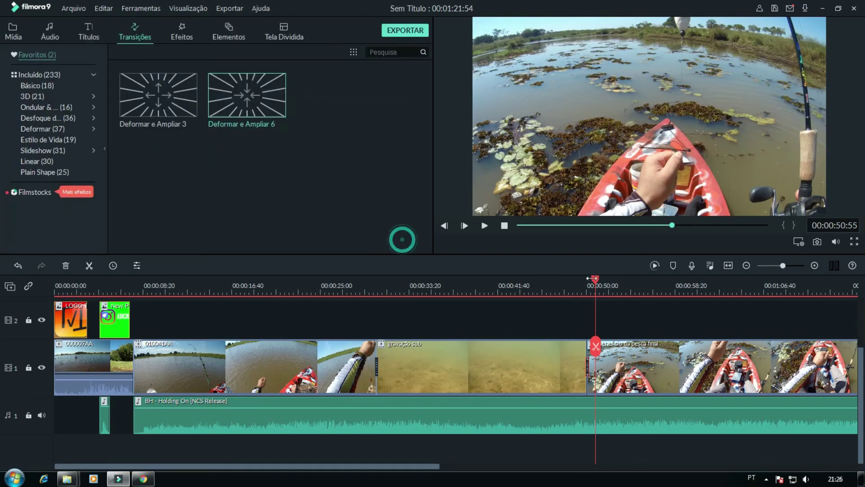
click(581, 290)
key(space)
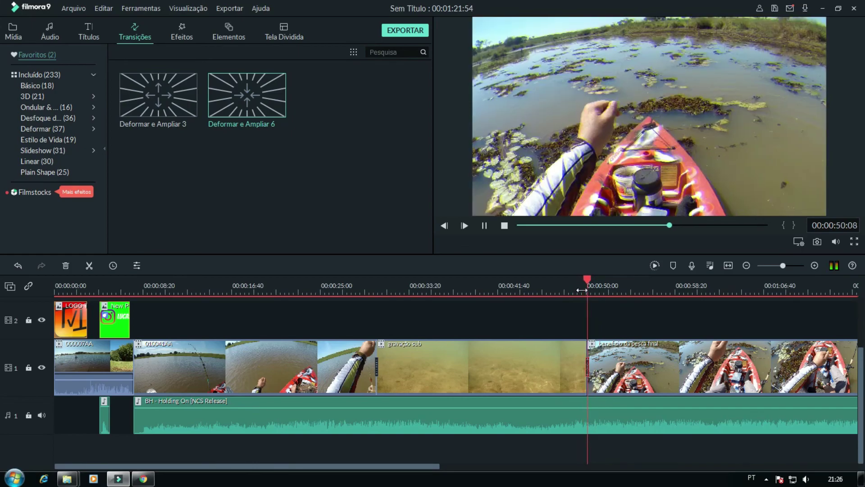
key(space)
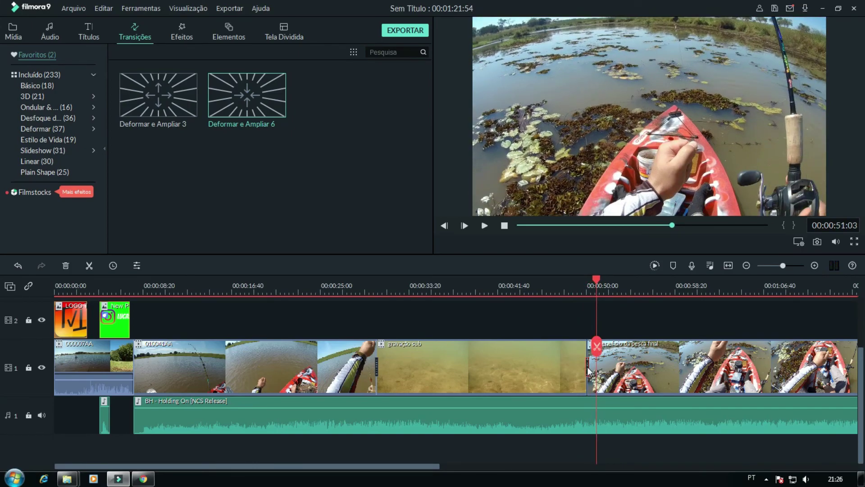
Set the Deformar e Ampliar 6 transition's duration to 00:00:00:30 and confirm
double_click(588, 368)
click(196, 80)
text(30)
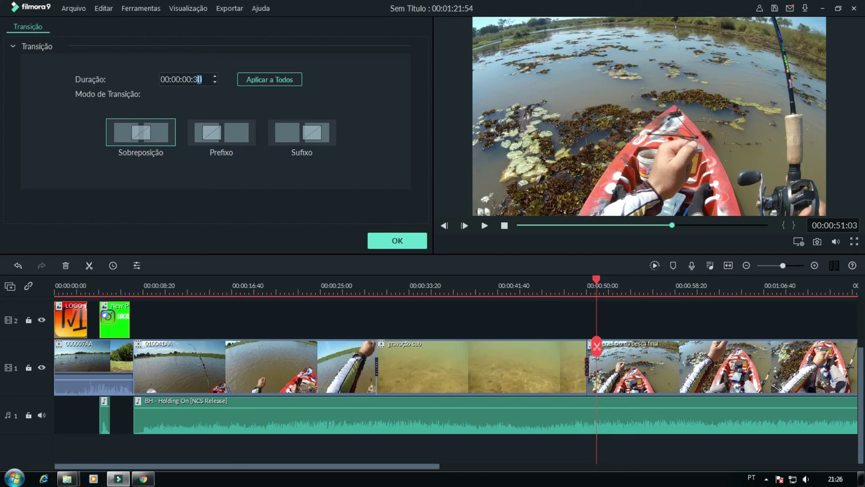
click(395, 239)
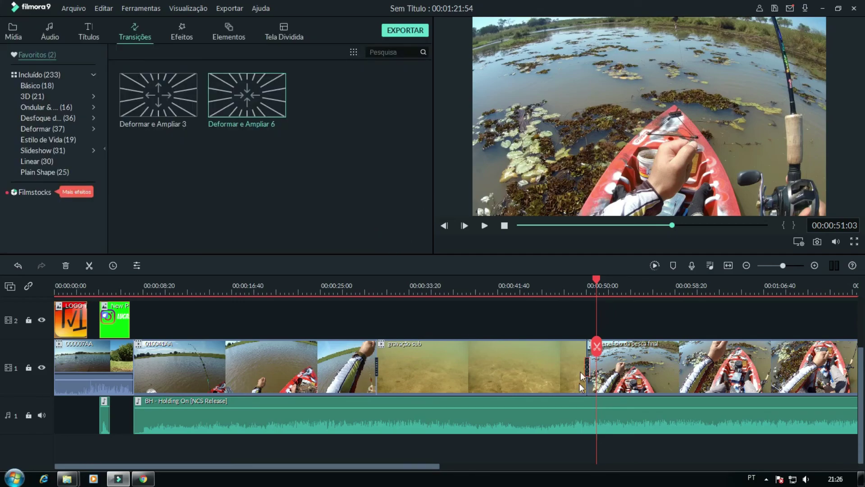
Play the adjusted transition from just before the cut, jump ahead within the beneficio da pesca final clip and pause
click(574, 291)
key(space)
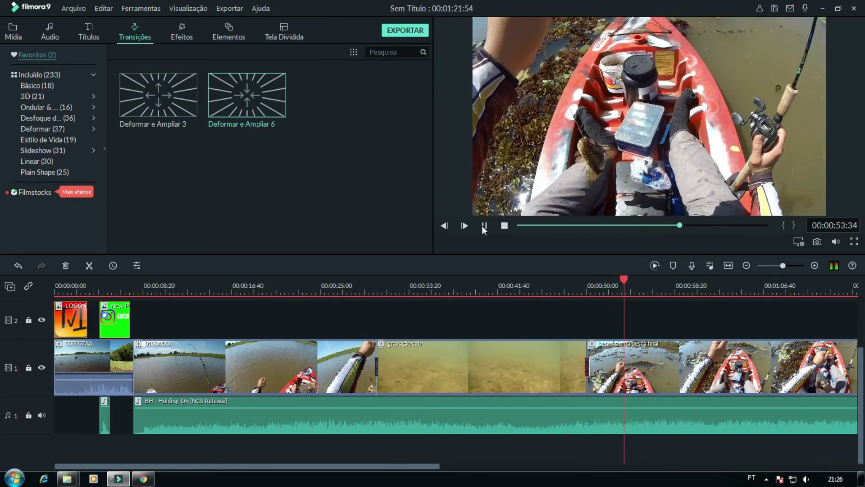
click(724, 226)
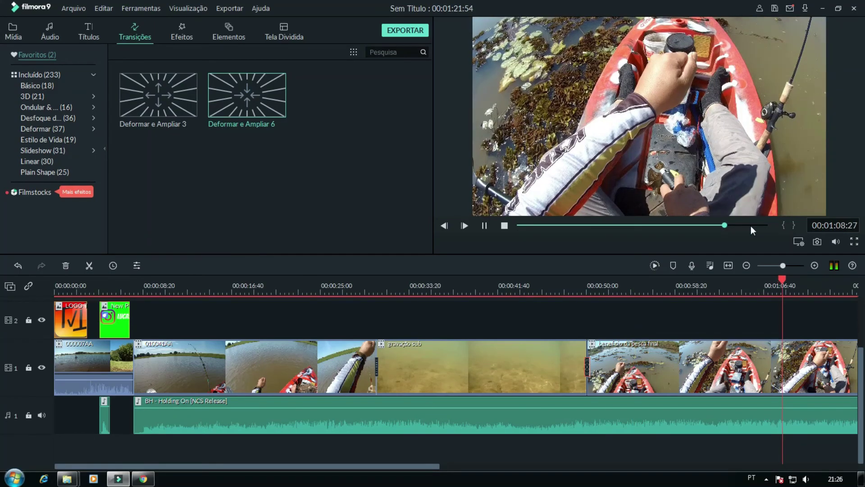
click(485, 226)
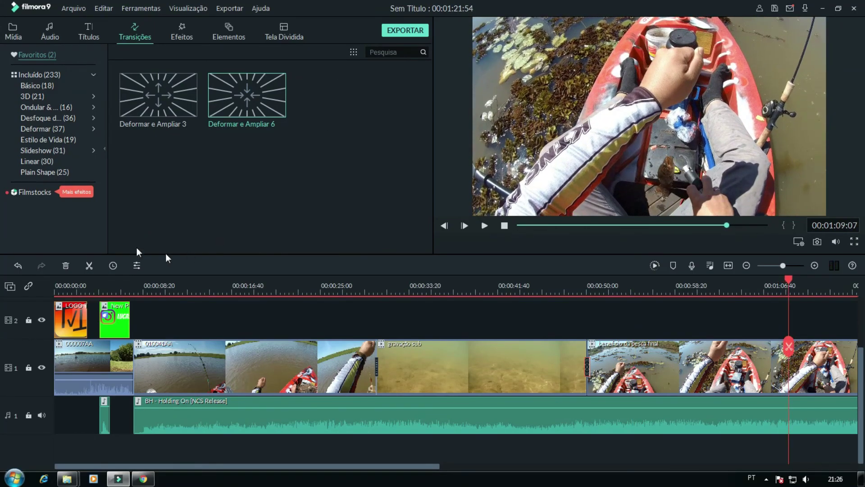
Move the playhead to 00:00:08:20 and preview the favorite titles Título 41, 38, 29 and 27
click(143, 285)
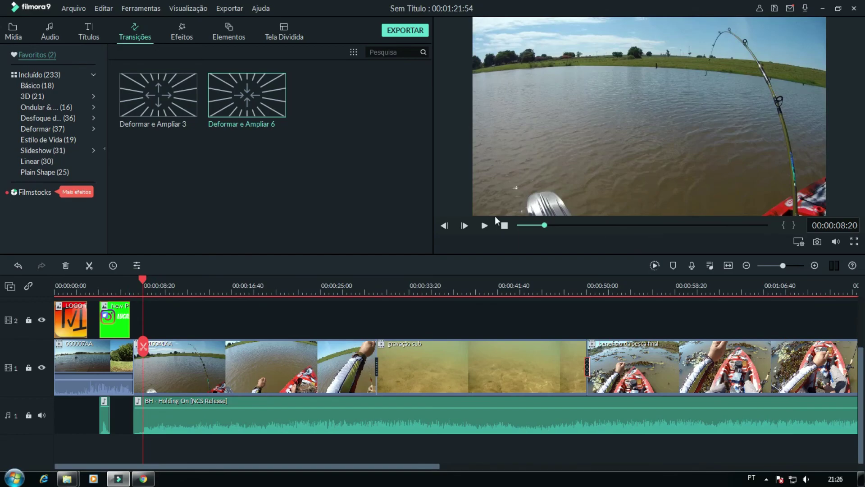
click(93, 33)
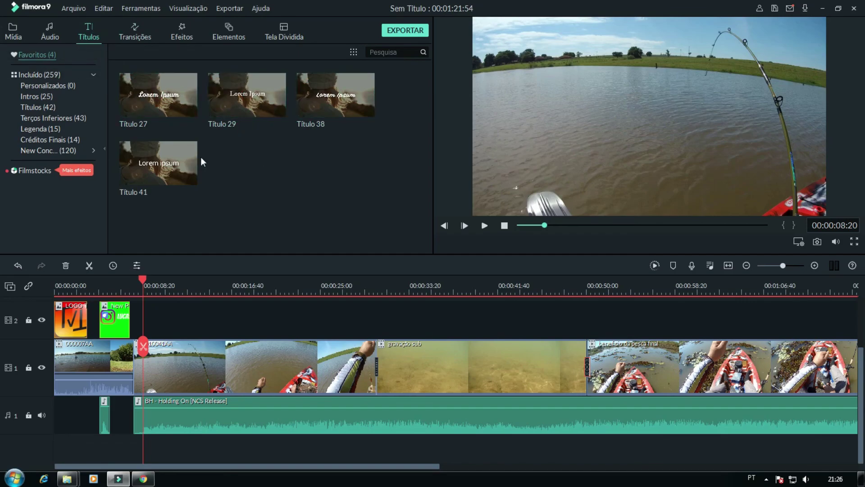
click(189, 165)
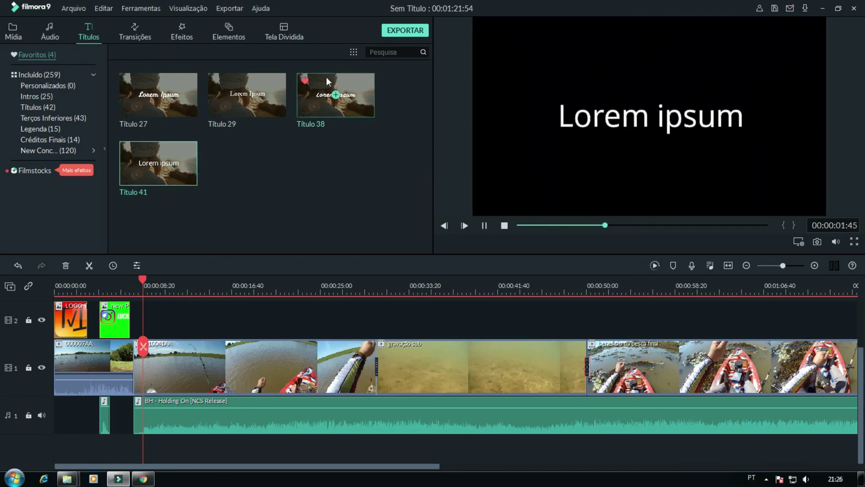
click(319, 93)
click(240, 90)
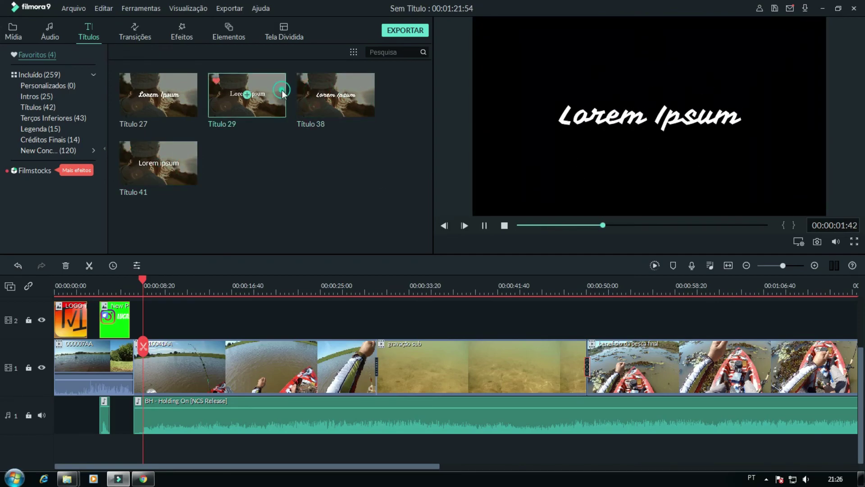
click(186, 83)
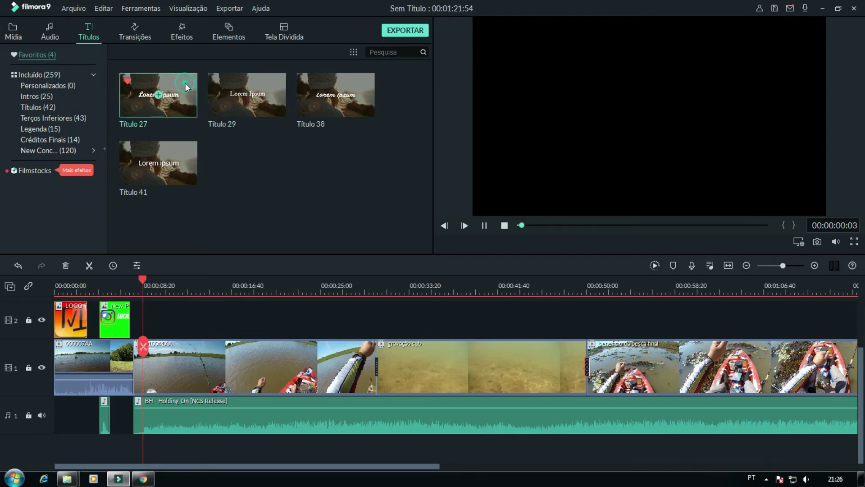
Place Título 38 on video track 2 above the start of the second fishing clip, right after the Instagram overlay
click(312, 102)
drag(312, 102, 137, 308)
click(181, 27)
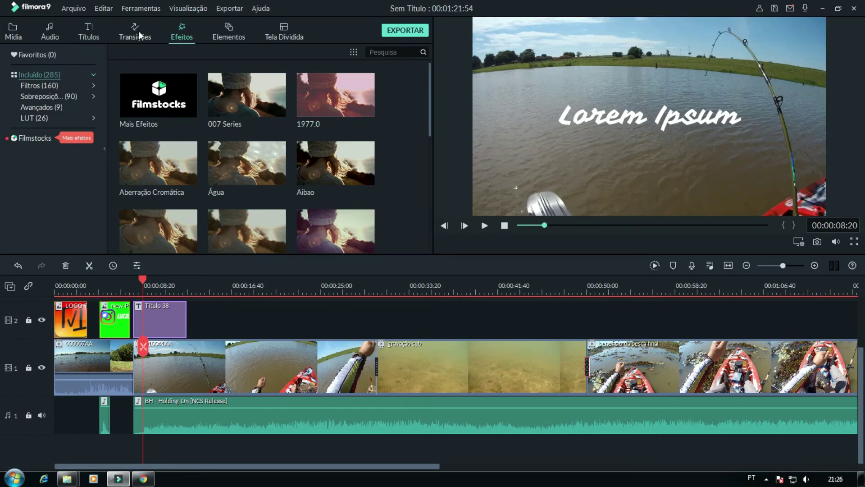
click(95, 36)
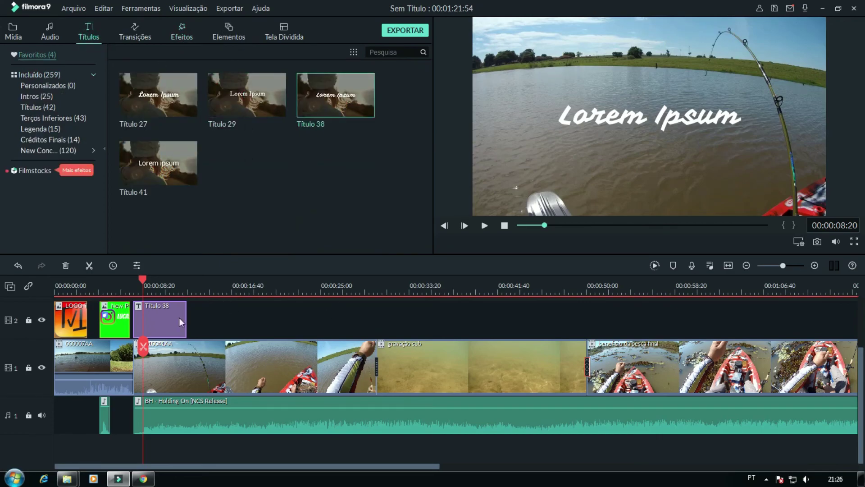
Replace the placeholder text of the Título 38 title with "Inscreva-se"
double_click(168, 316)
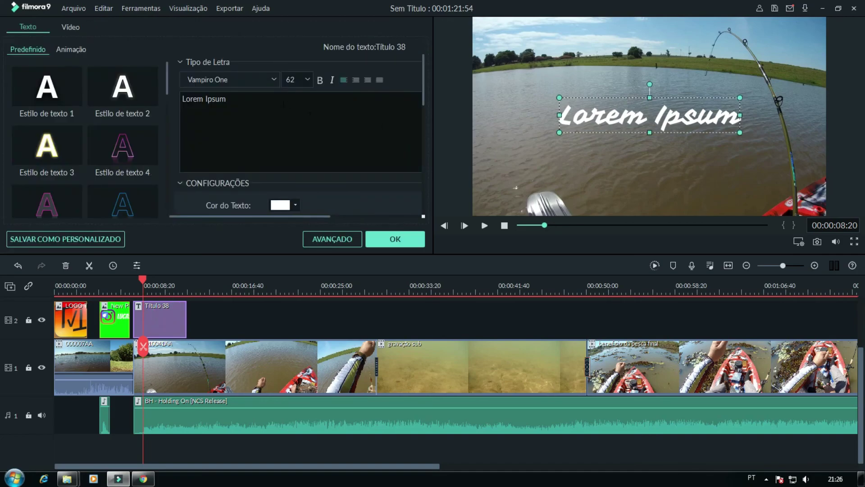
triple_click(284, 104)
text(Inscc)
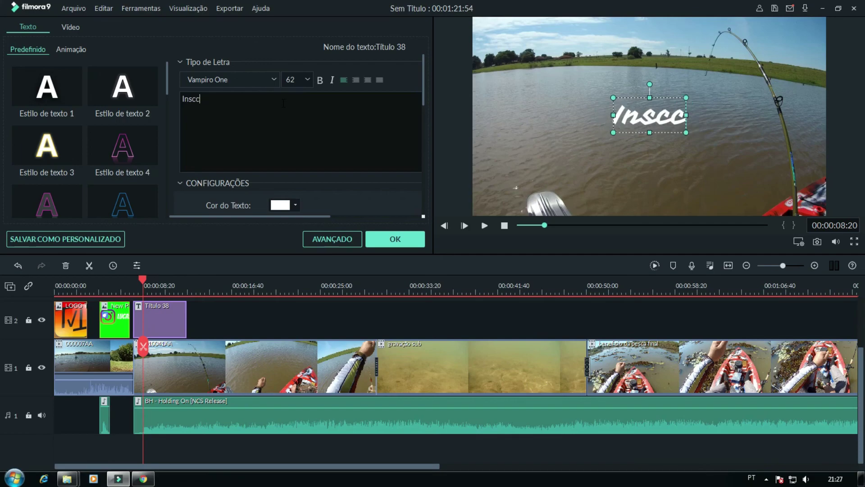
key(BackSpace)
text(reva-se)
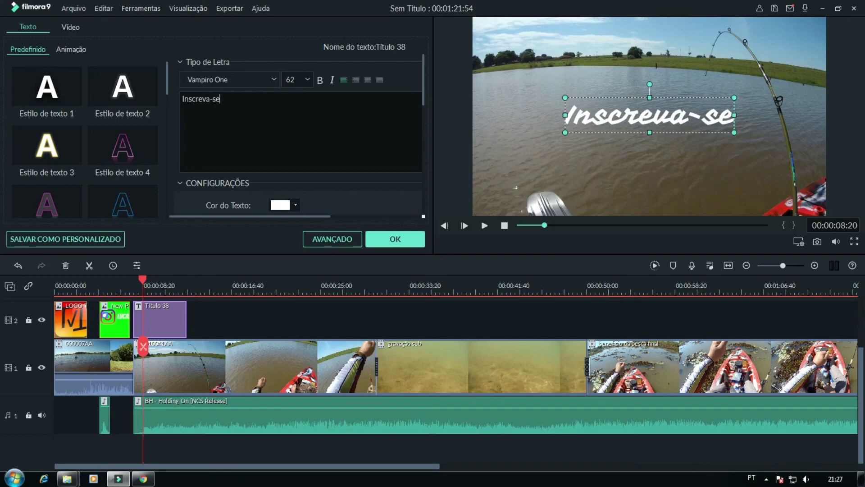
Set the title's text color to red, #ff0000, from the basic colors of the full color picker
click(284, 206)
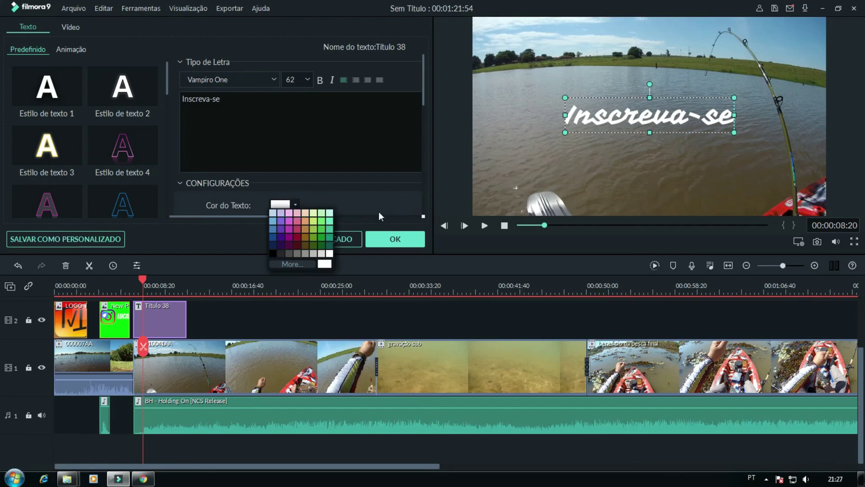
click(290, 264)
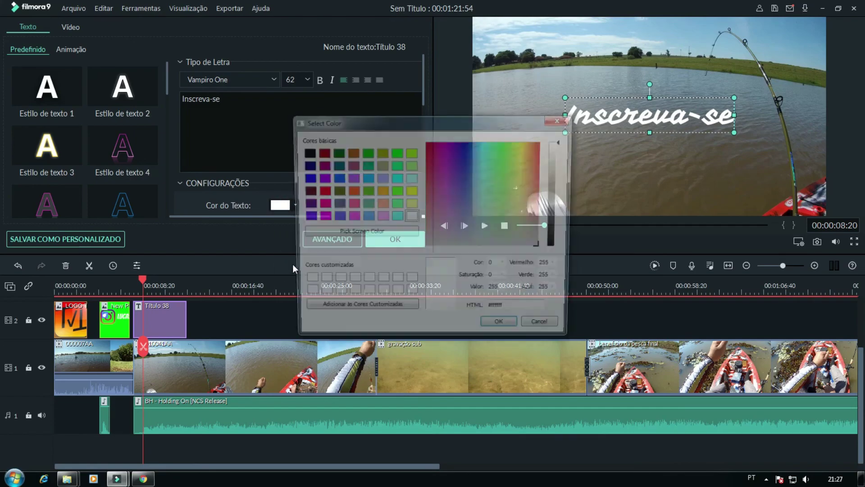
click(320, 192)
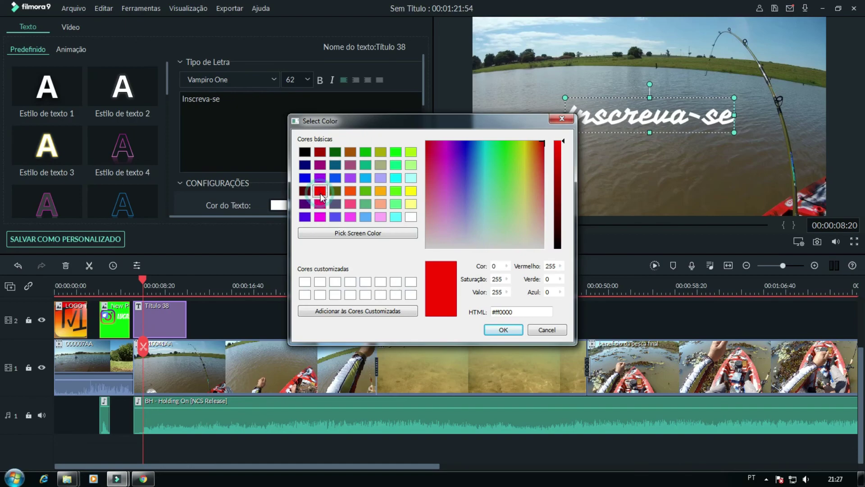
click(514, 330)
Move the Inscreva-se text to the lower edge of the video frame, confirm the title and play it
drag(670, 97, 665, 179)
click(422, 238)
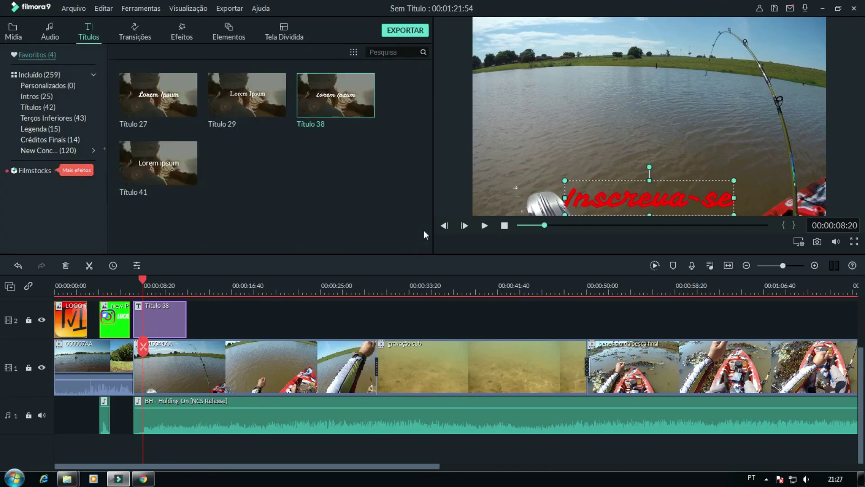
key(space)
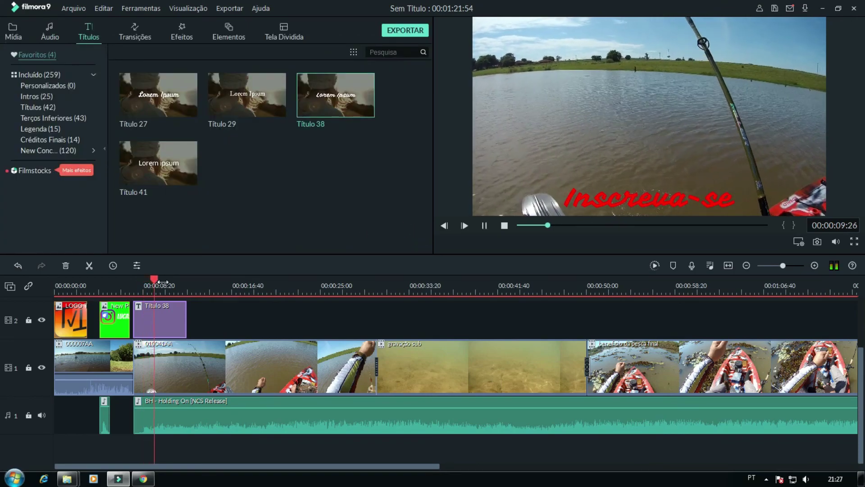
Enable the text border for the Inscreva-se title in the advanced text editor, set its color to black and confirm
double_click(163, 315)
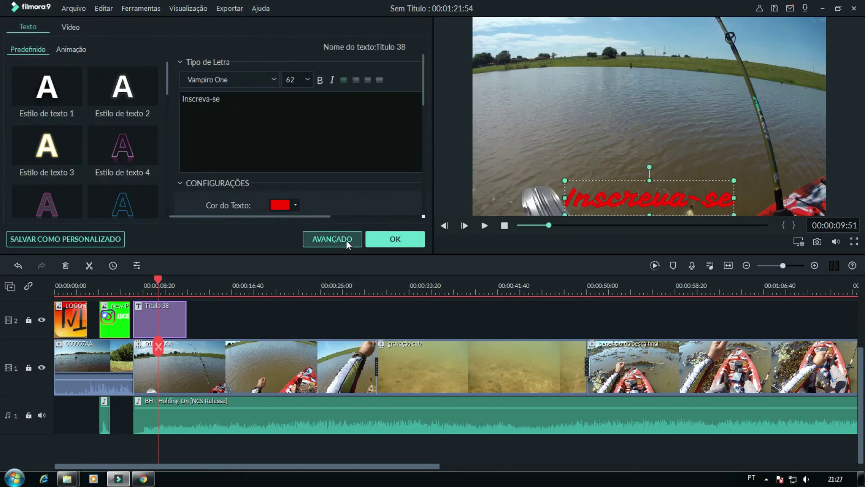
click(346, 240)
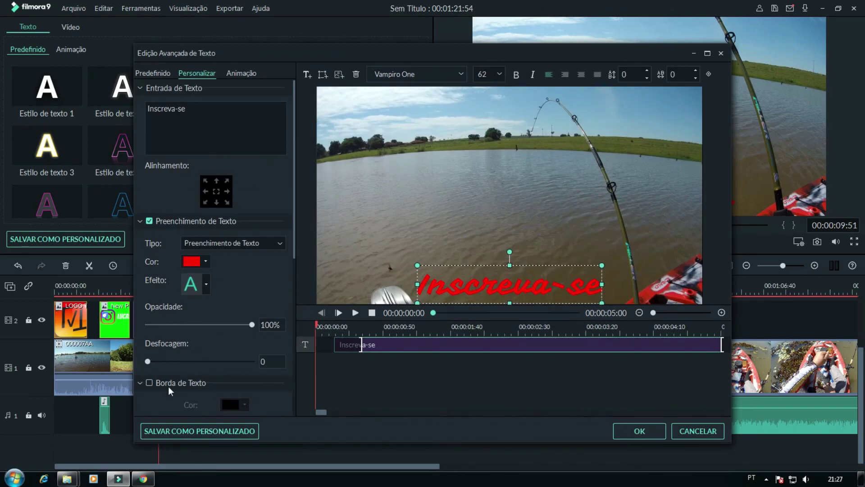
click(145, 379)
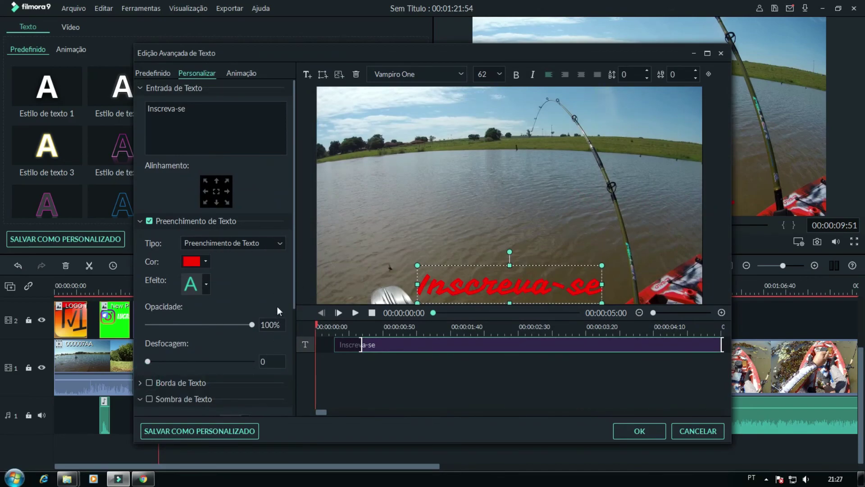
scroll(183, 317, down, 2)
click(149, 318)
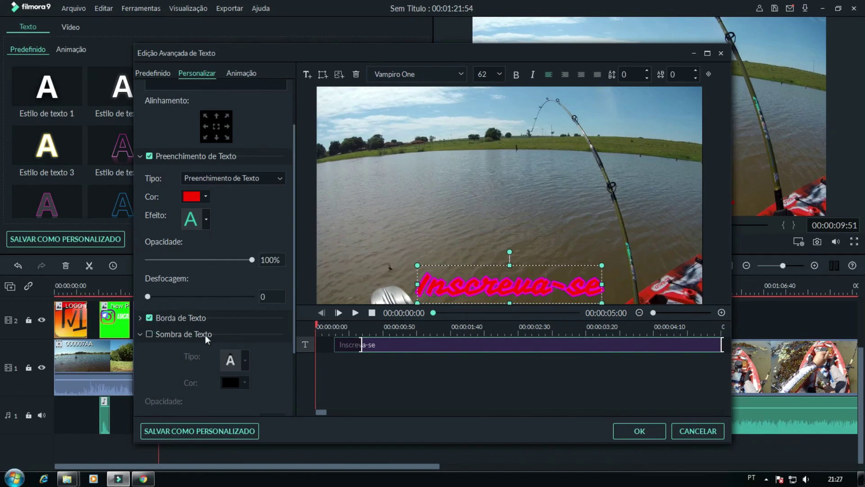
click(141, 318)
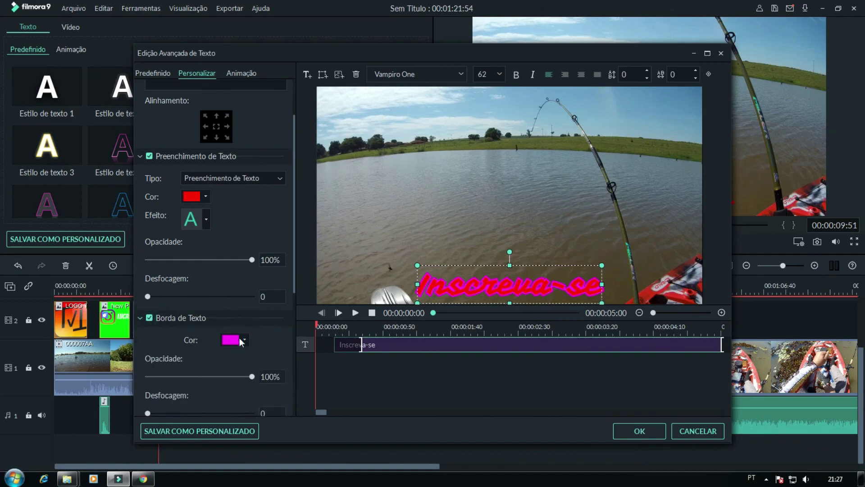
click(244, 343)
click(225, 385)
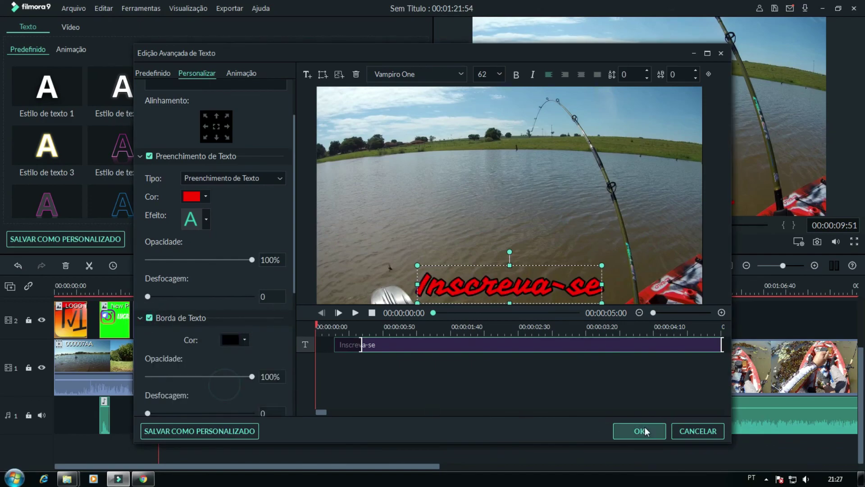
click(638, 432)
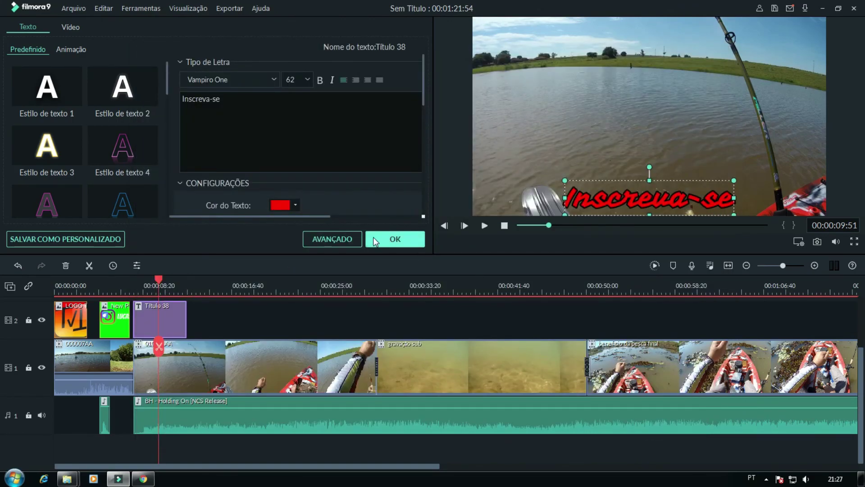
Confirm the bordered Inscreva-se title and play the video from where the title begins
click(395, 239)
click(132, 277)
key(space)
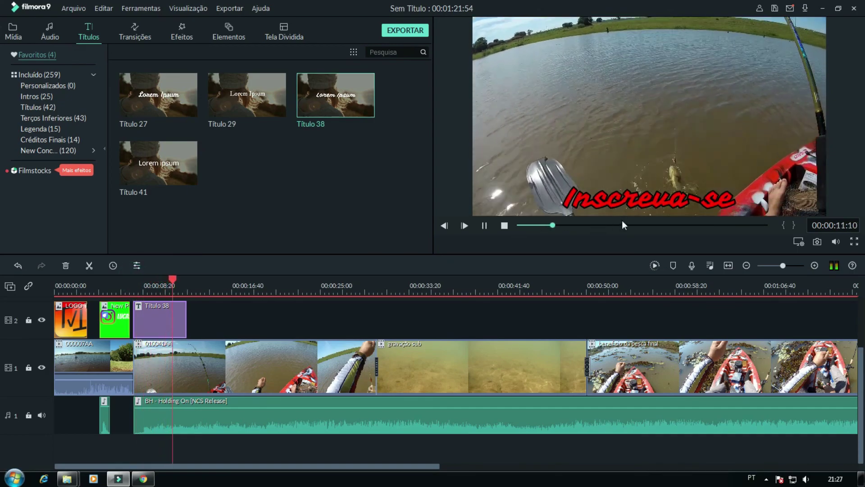
key(space)
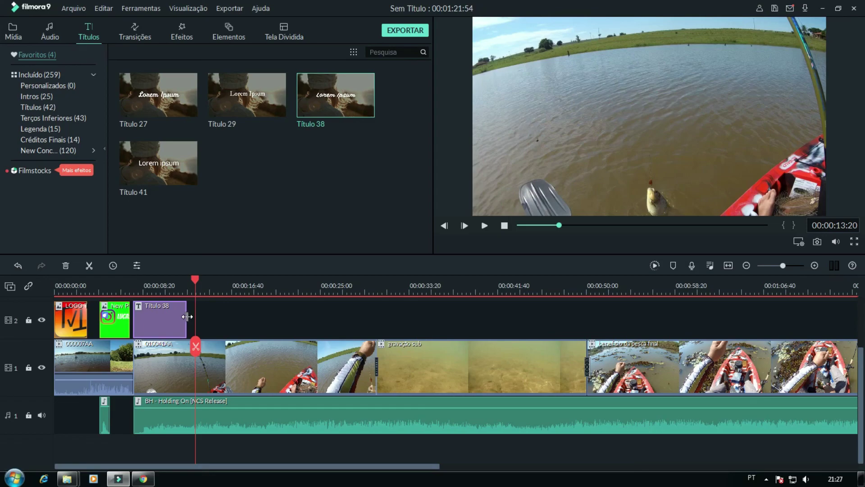
Extend the Título 38 title clip to the end of the main video and play it from the title's start
drag(186, 315, 846, 315)
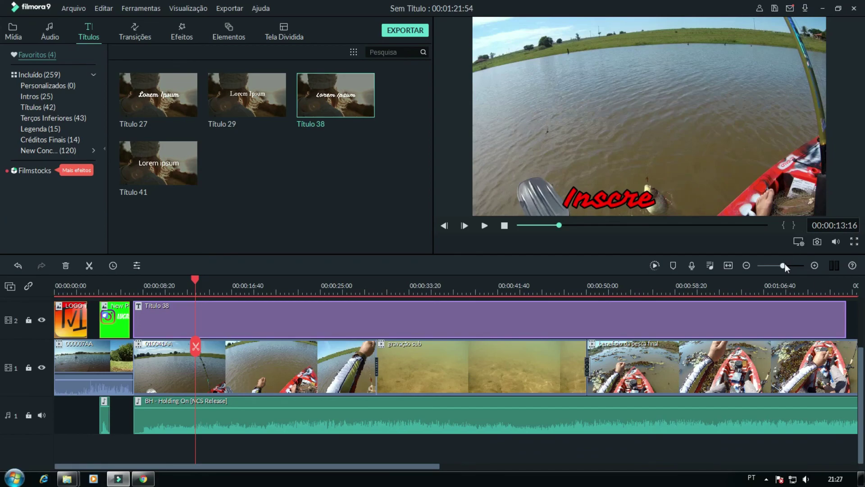
drag(784, 267, 781, 266)
drag(601, 315, 653, 312)
click(113, 278)
key(space)
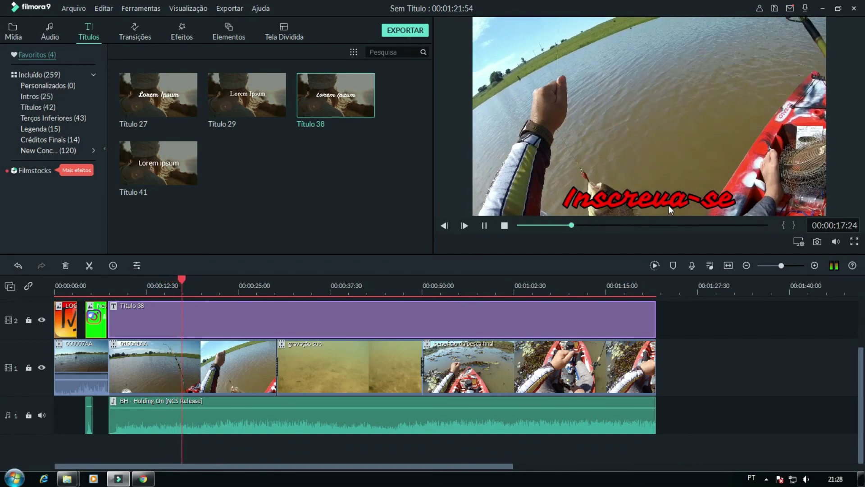
Pause playback, move the Inscreva-se text to the lower-left corner of the video frame and resume playing
key(space)
click(672, 201)
drag(672, 201, 593, 202)
key(space)
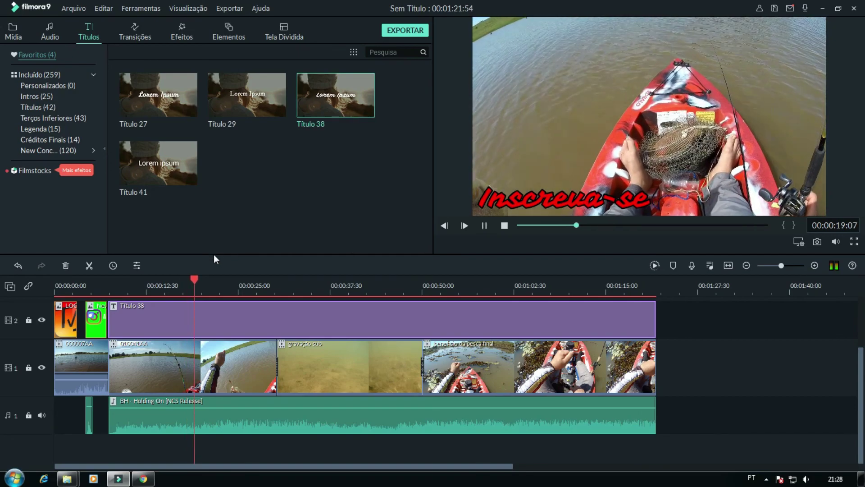
Set the Inscreva-se title's font size to 40 and reposition the text in the lower-left corner of the frame
double_click(183, 308)
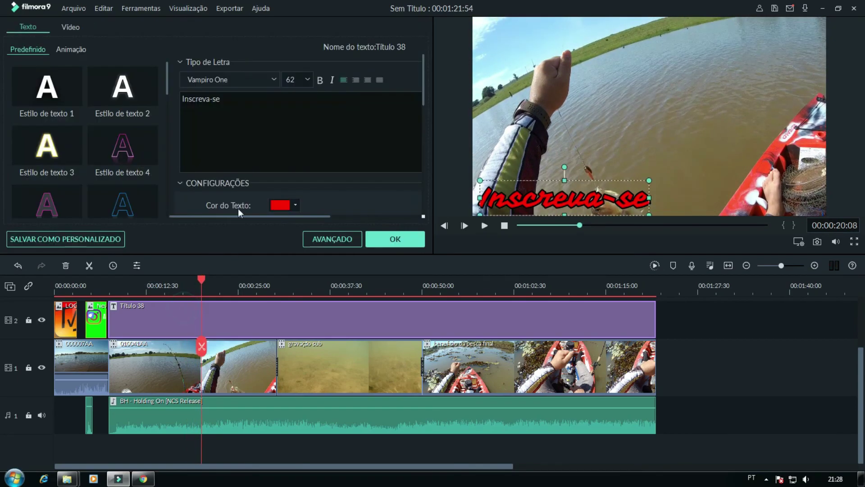
click(310, 78)
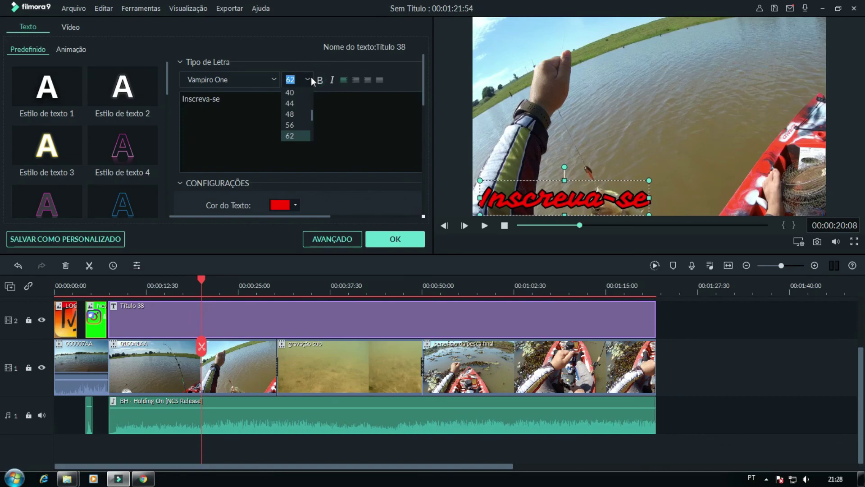
click(296, 90)
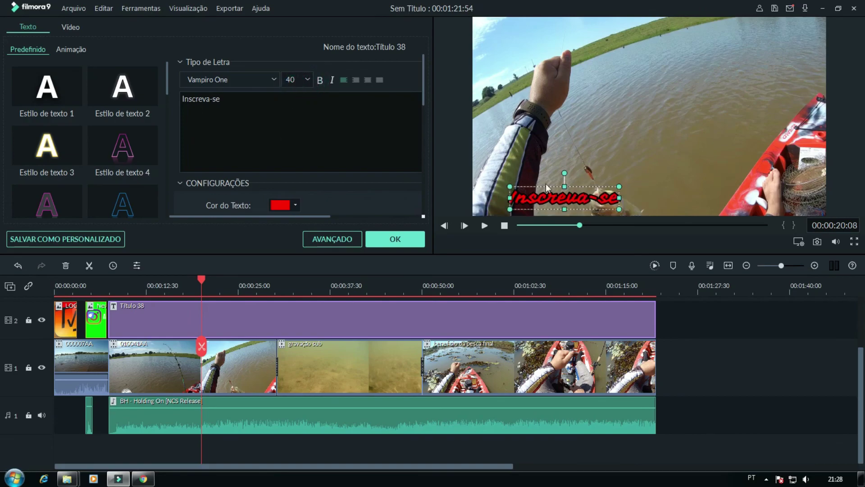
drag(540, 197, 511, 199)
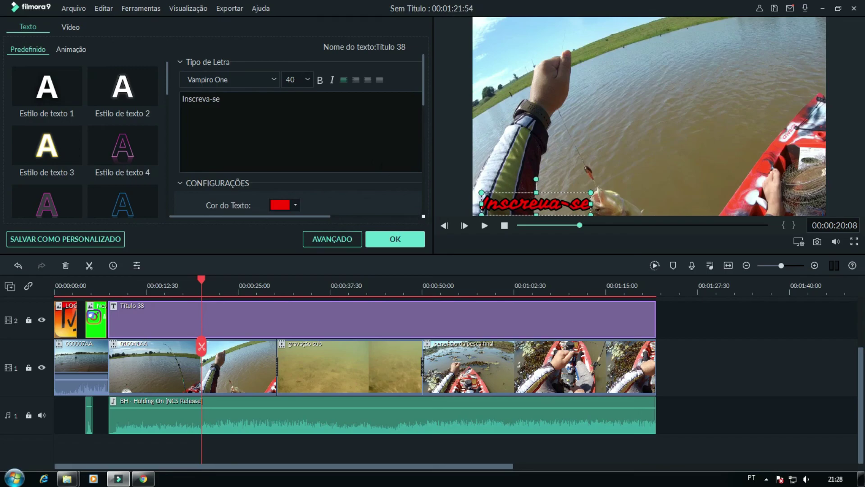
click(307, 81)
click(300, 92)
Try the Tunga and Trebuchet MS Negreta cursiva fonts on the Inscreva-se title and confirm
click(272, 79)
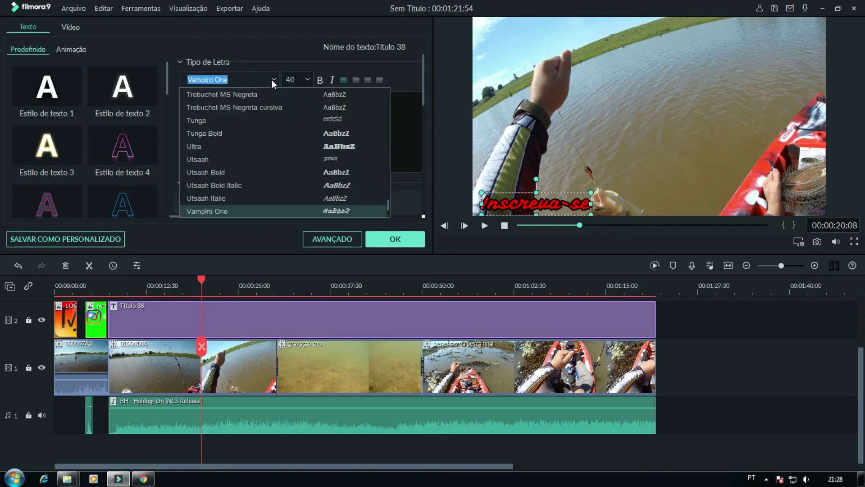
click(254, 121)
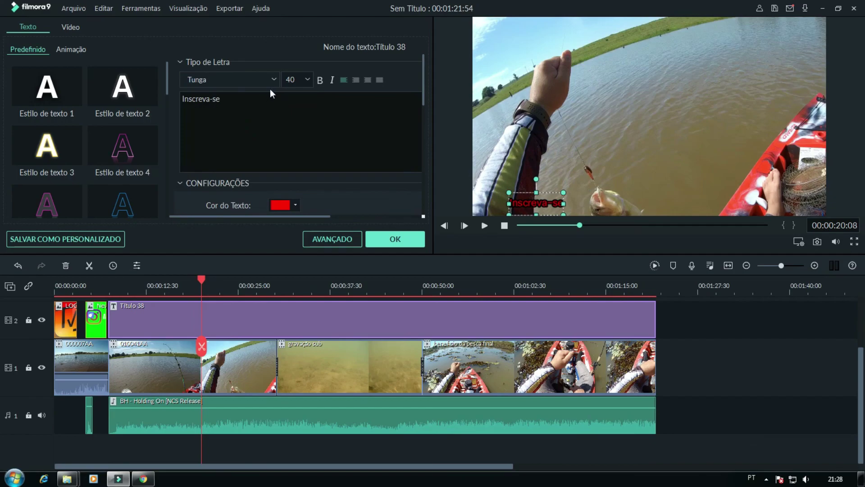
click(273, 80)
scroll(254, 108, up, 1)
click(254, 108)
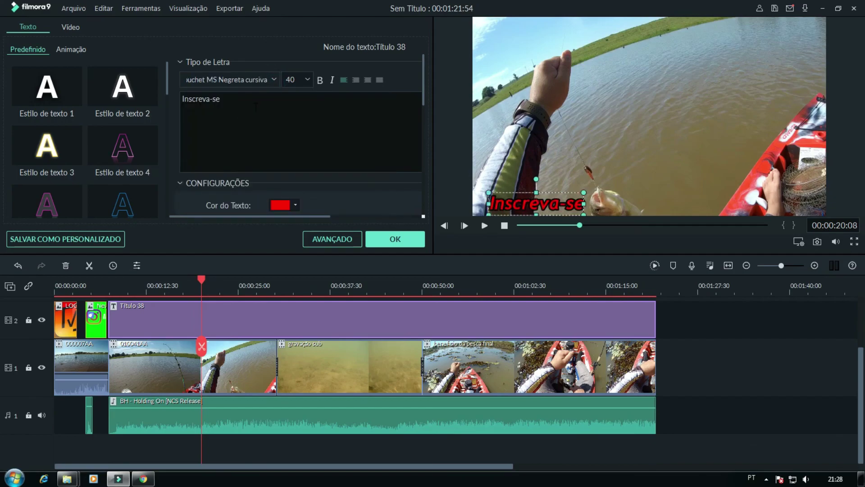
click(397, 240)
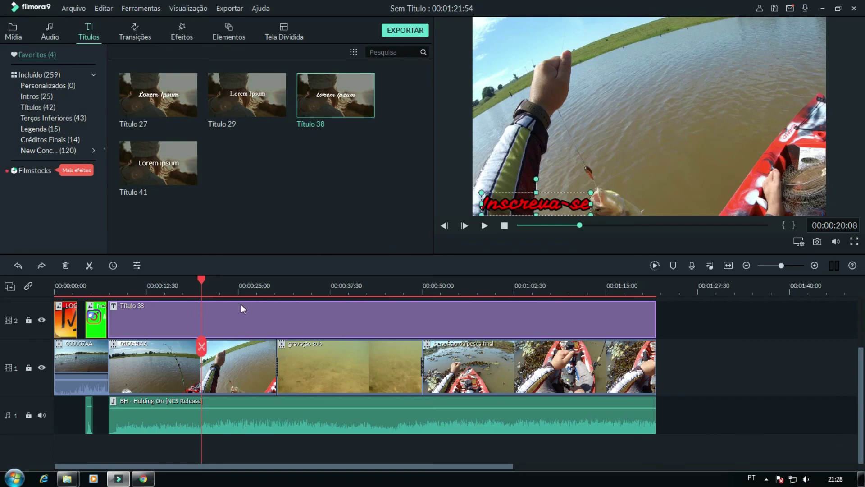
Play the video at several points along the timeline to check the Inscreva-se title over the later clips
key(space)
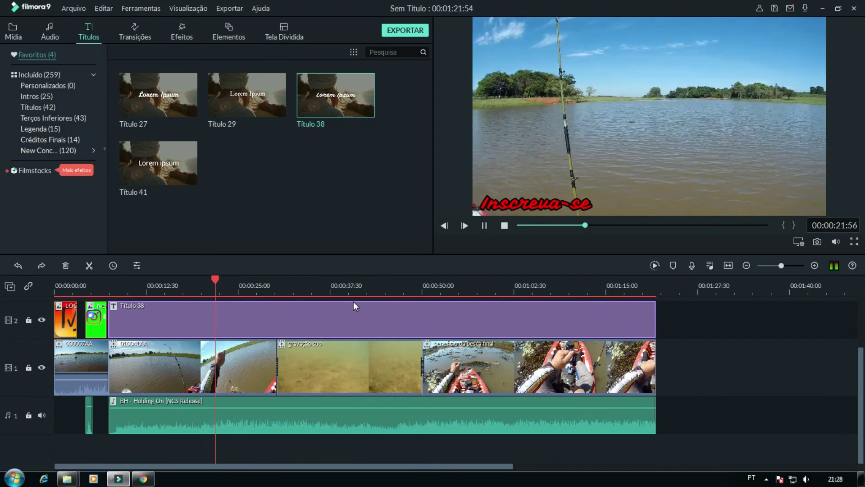
click(476, 281)
click(561, 280)
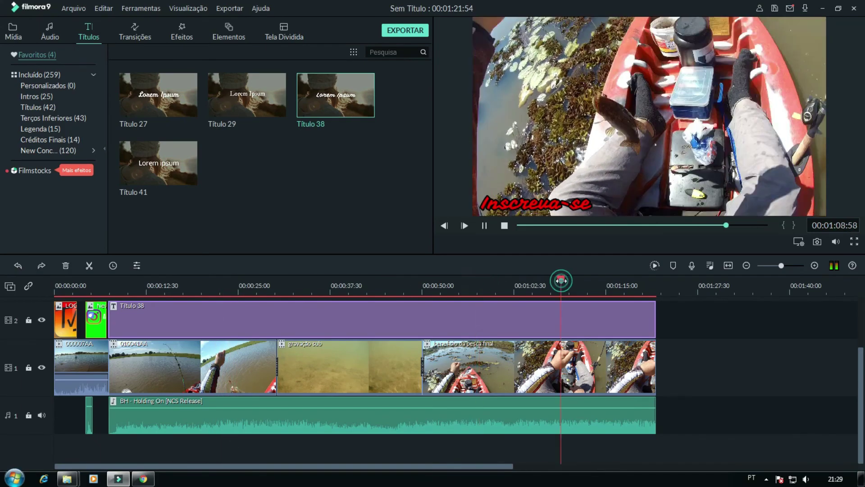
key(space)
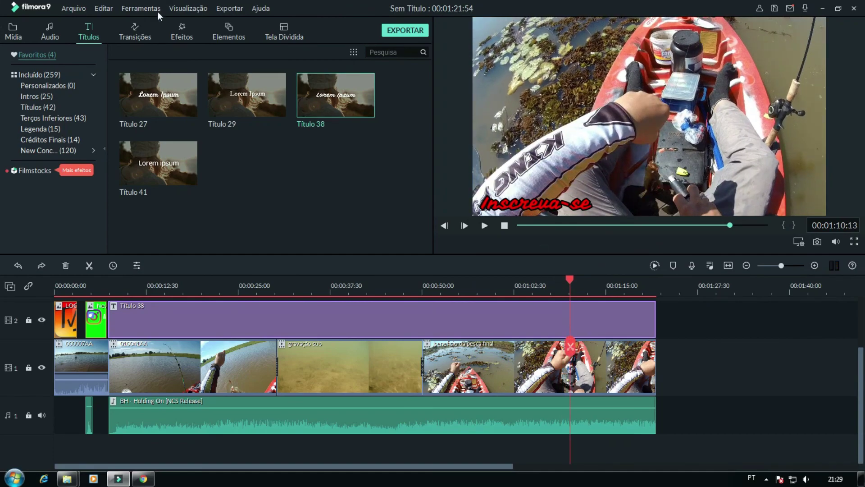
Add the plain black thumbs-up element on a third video track at the end of the video and play it
click(232, 31)
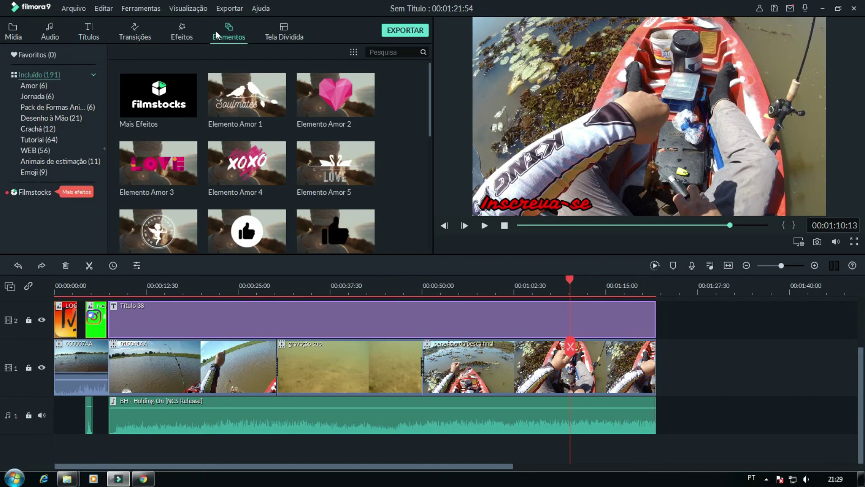
scroll(302, 141, down, 3)
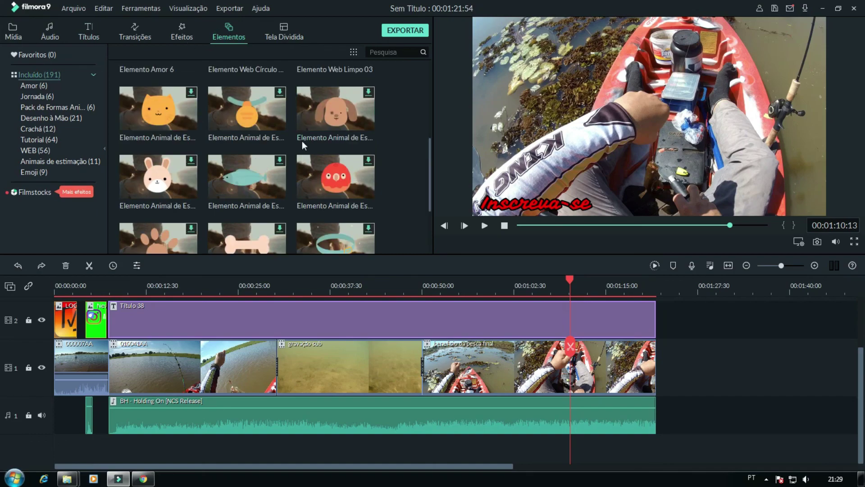
scroll(320, 144, up, 3)
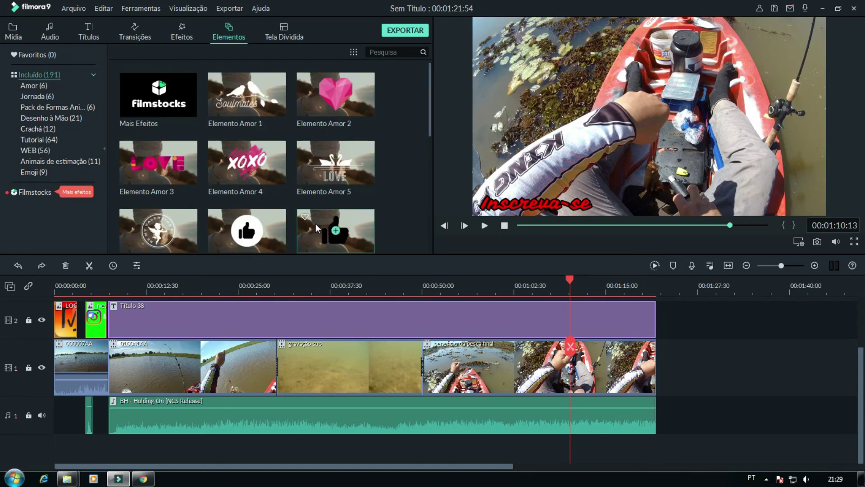
drag(301, 237, 613, 311)
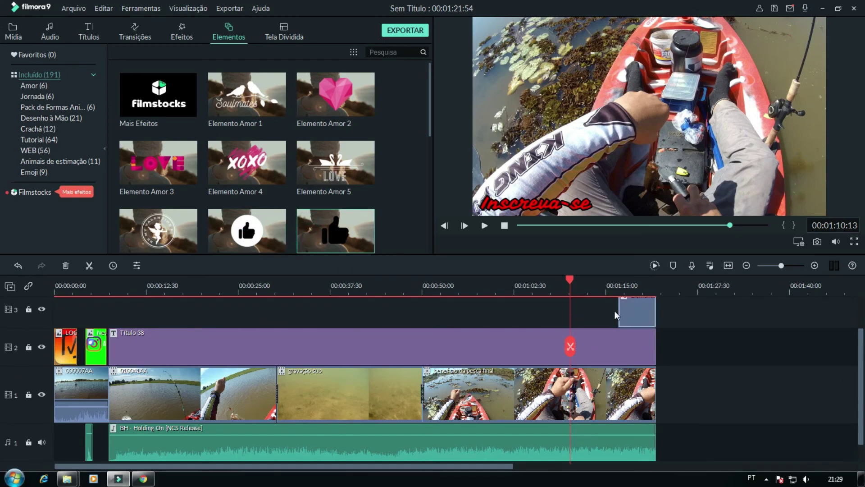
click(613, 281)
key(space)
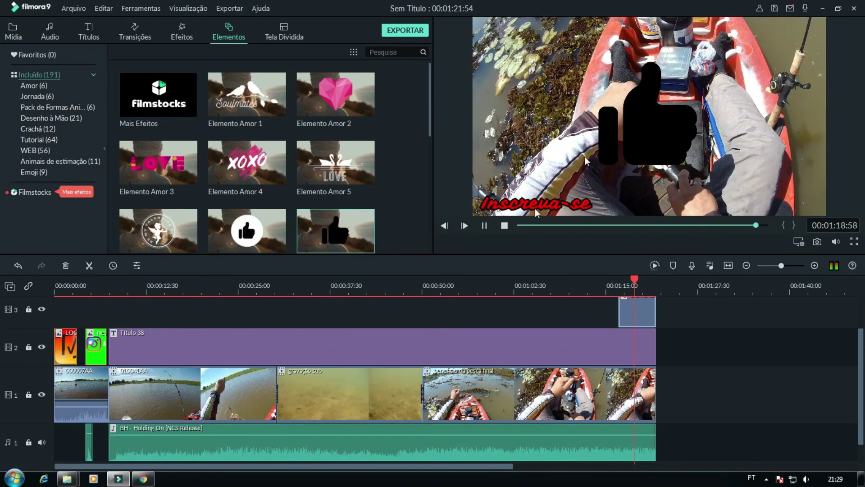
Pause playback and move the thumbs-up element to the upper-left area of the video frame
key(space)
click(645, 124)
drag(645, 124, 508, 80)
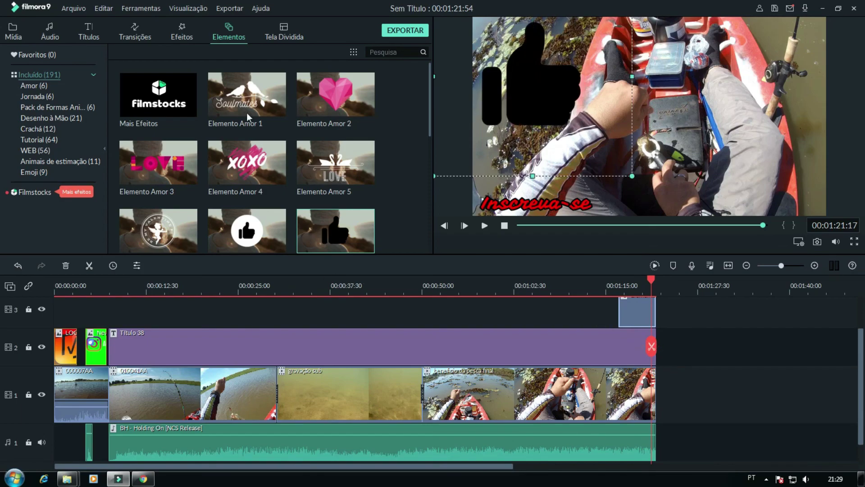
Browse the effects library, apply the 1977.0 filter to the beneficio da pesca final clip and preview it
click(179, 29)
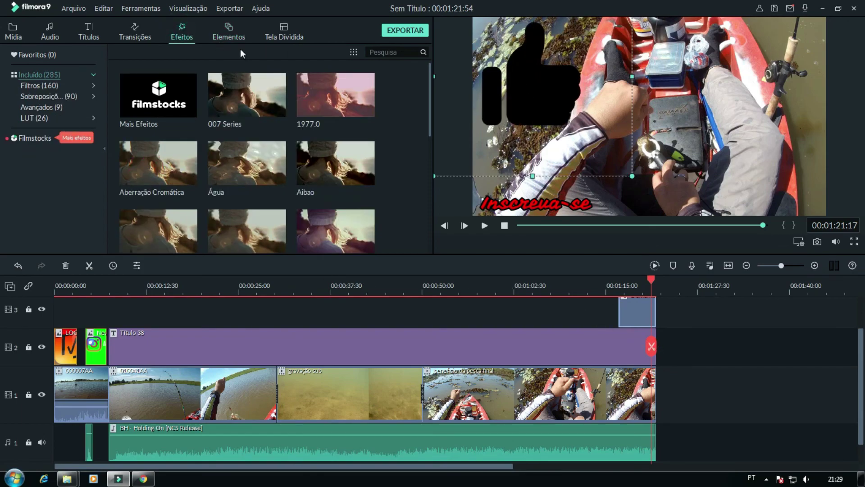
scroll(201, 203, down, 10)
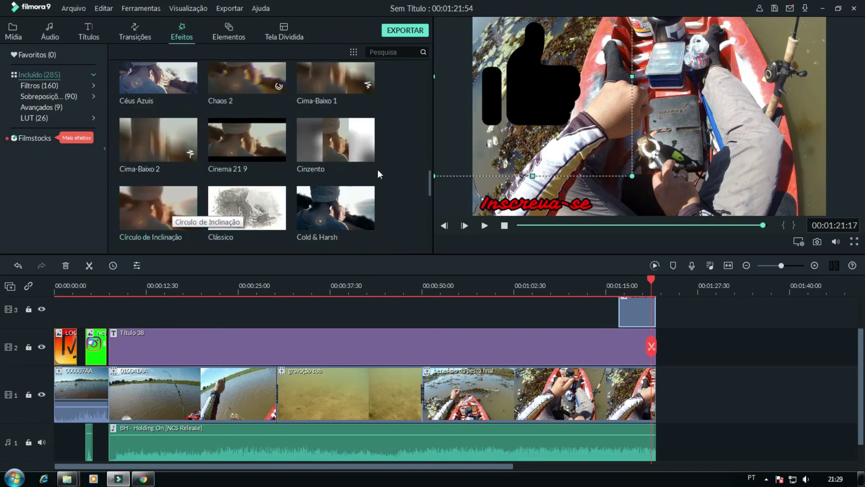
scroll(271, 113, up, 5)
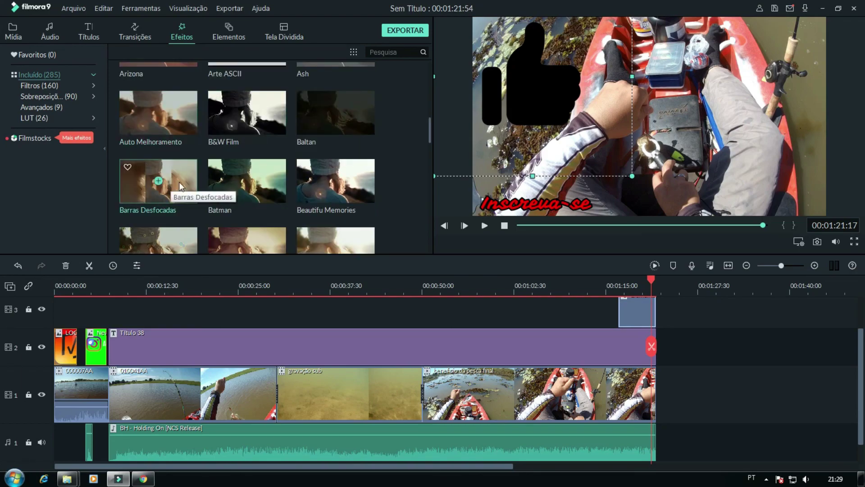
scroll(366, 186, up, 3)
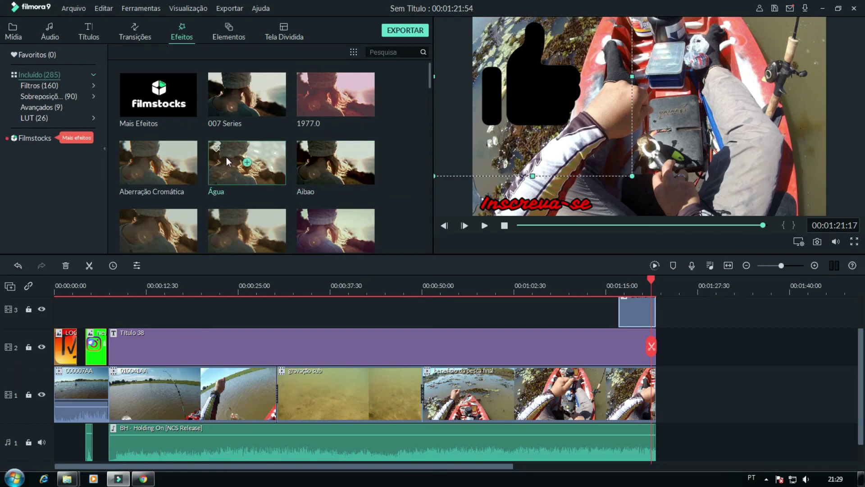
click(315, 103)
drag(316, 103, 486, 380)
click(463, 280)
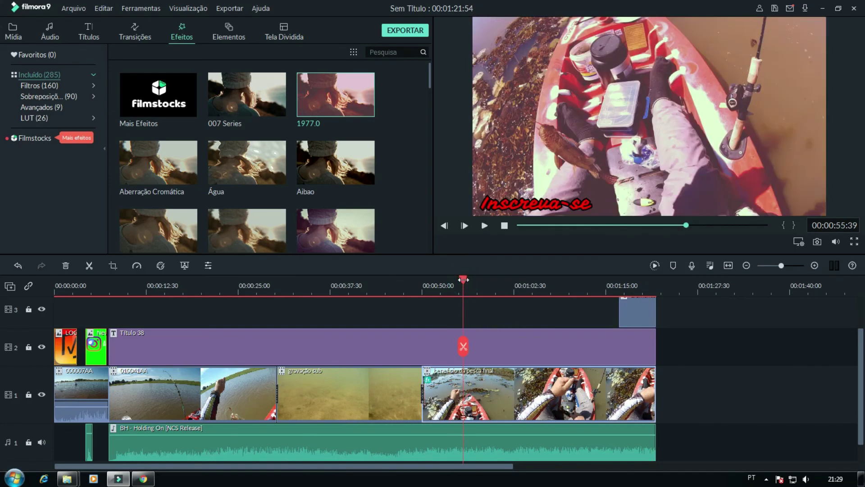
key(space)
key(space)
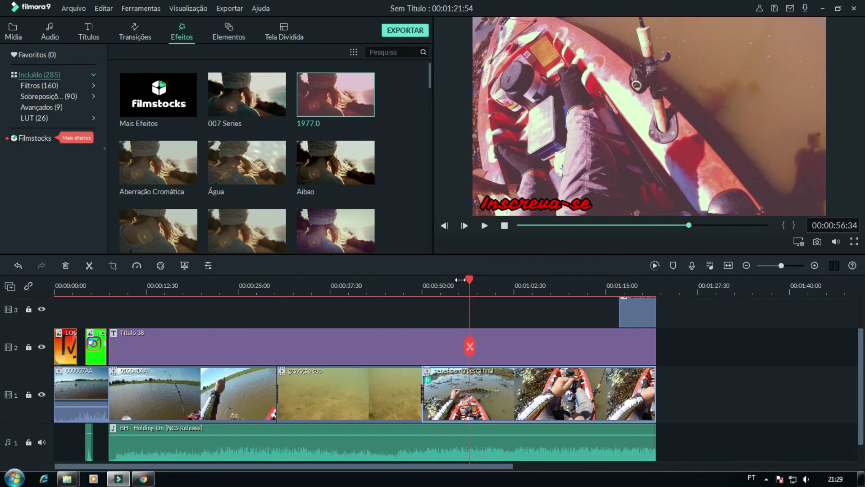
Undo the 1977.0 filter, reapply it to the beneficio da pesca final clip and play the clip from its start
key(ctrl+z)
drag(354, 98, 494, 377)
click(419, 283)
key(space)
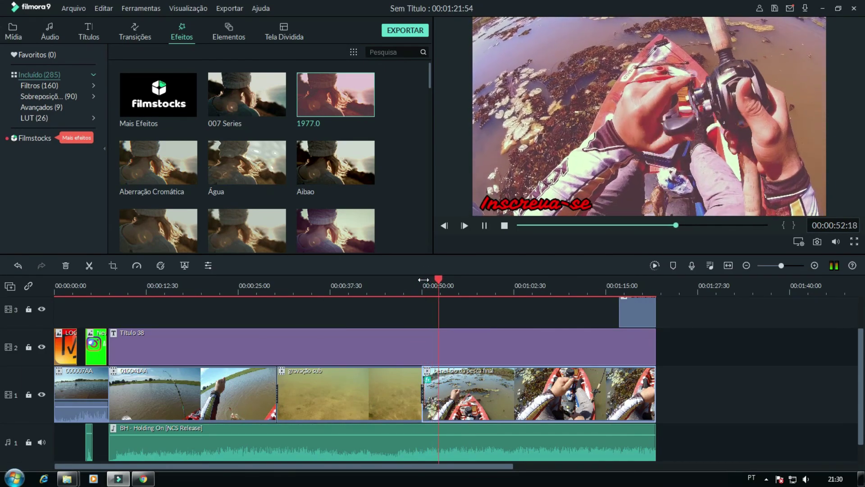
key(space)
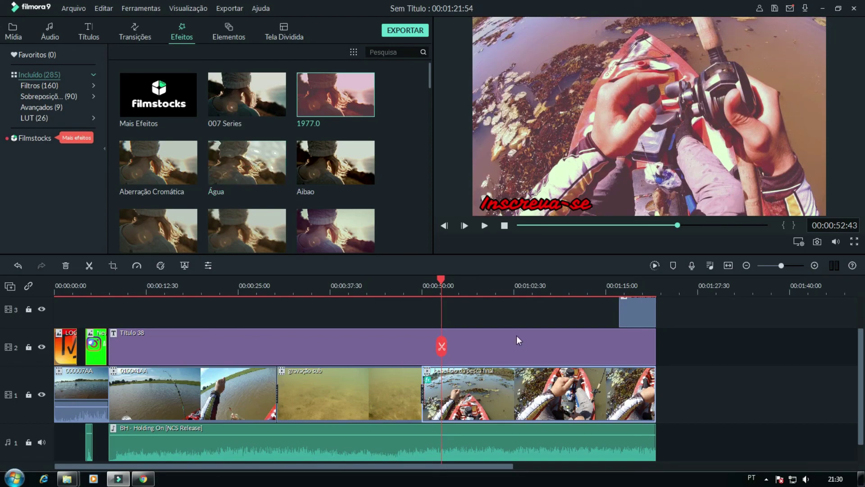
click(410, 287)
key(space)
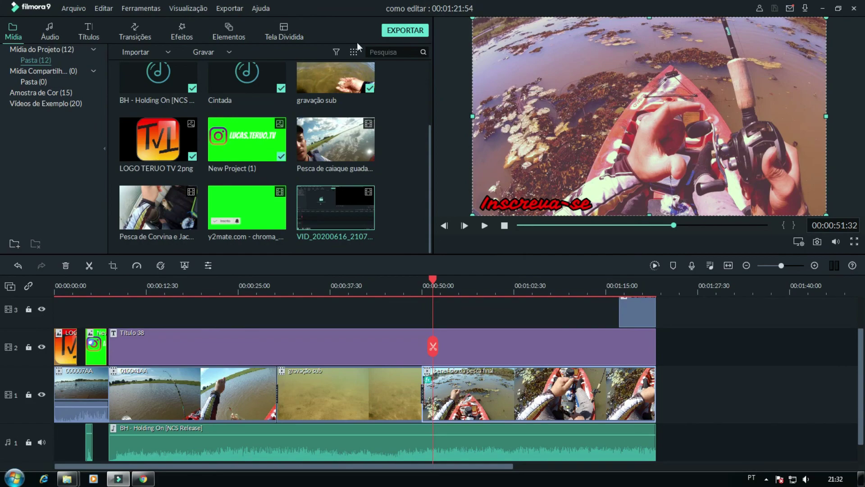
Open the export settings to view the local format, name and save location options, and close them without exporting
click(406, 31)
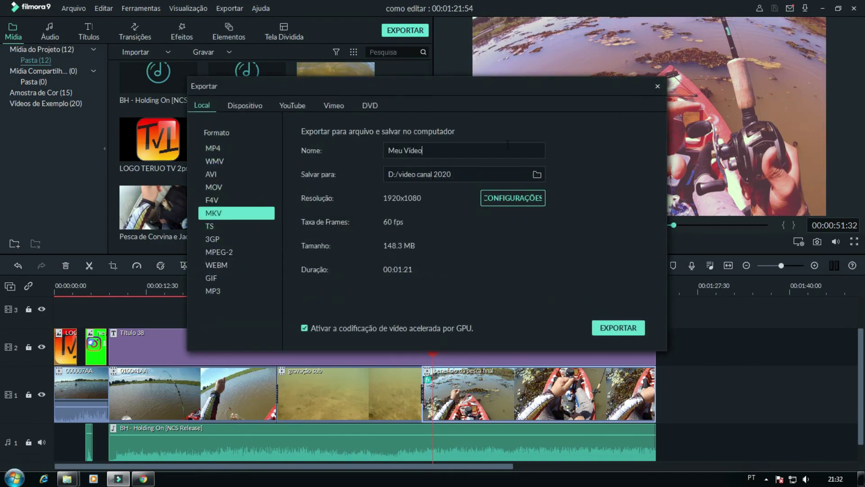
click(658, 87)
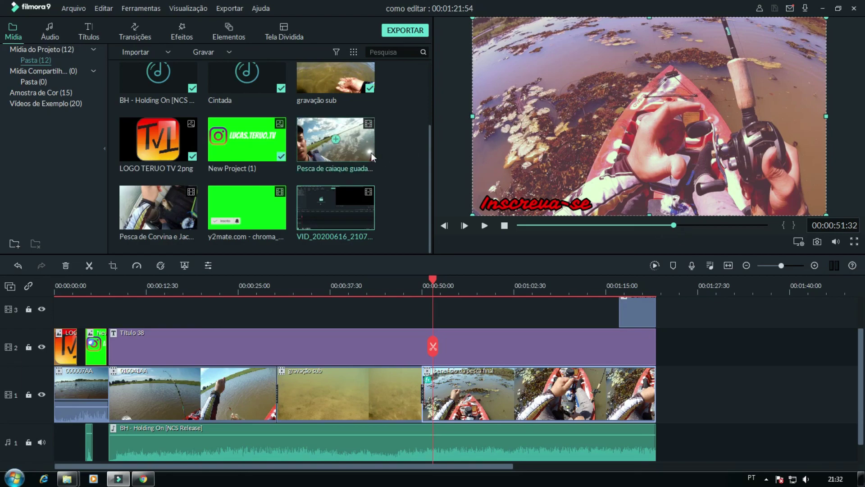
Delete the thumbs-up element from the third video track
click(640, 305)
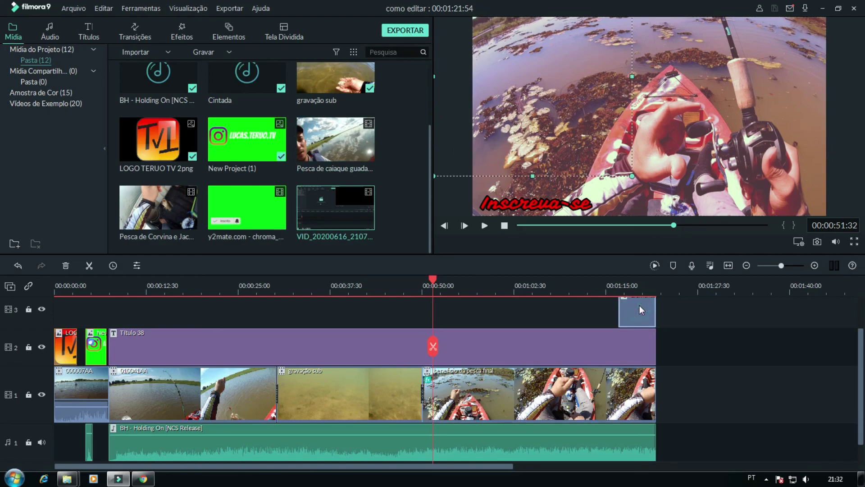
key(Delete)
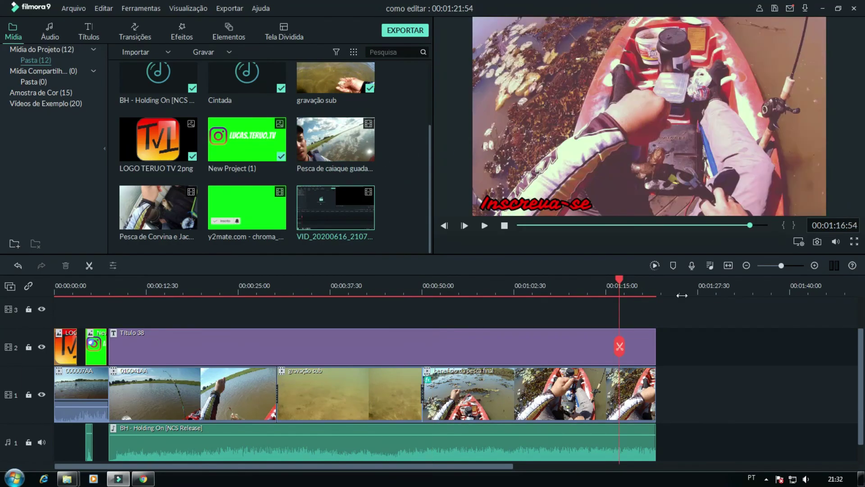
Save the project, undo the deletion of the thumbs-up element on the third video track, and save again
click(775, 9)
key(ctrl+z)
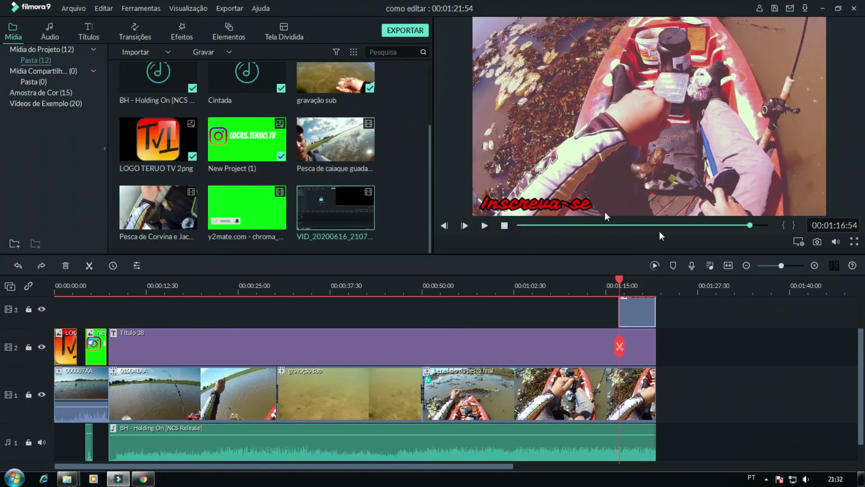
click(775, 8)
Open the local MKV export settings, review the quality, video and audio configuration, and accept it
click(405, 31)
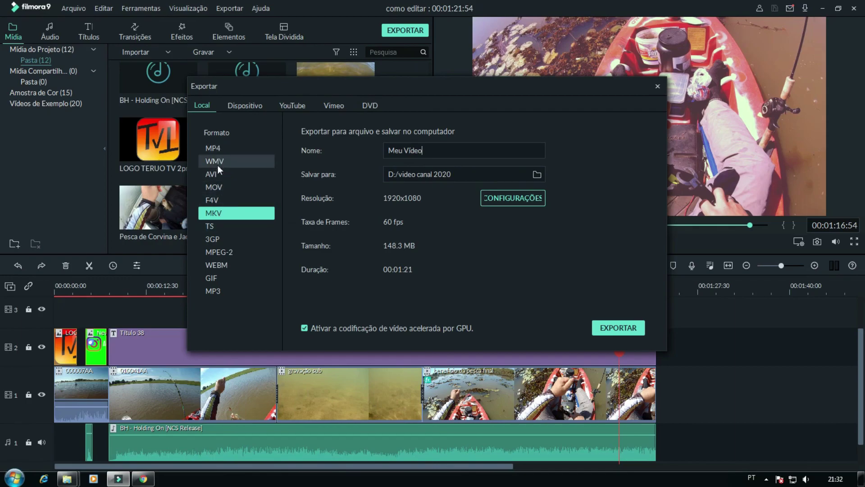
click(526, 201)
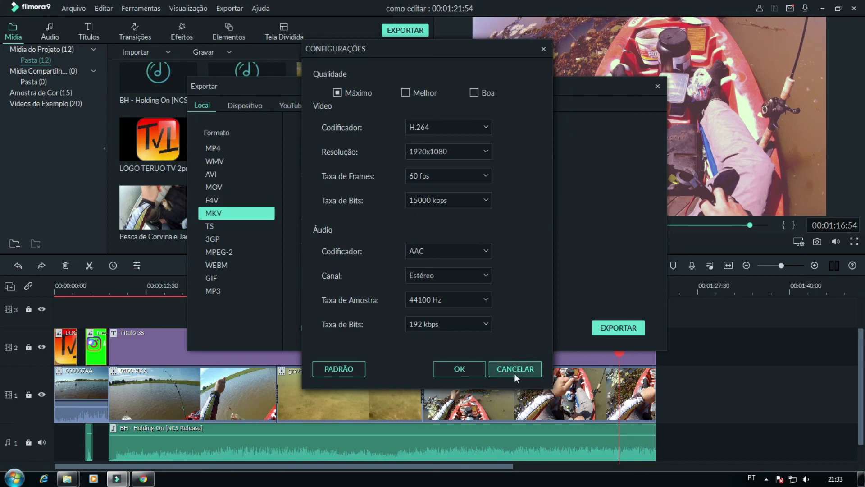
click(458, 366)
click(467, 366)
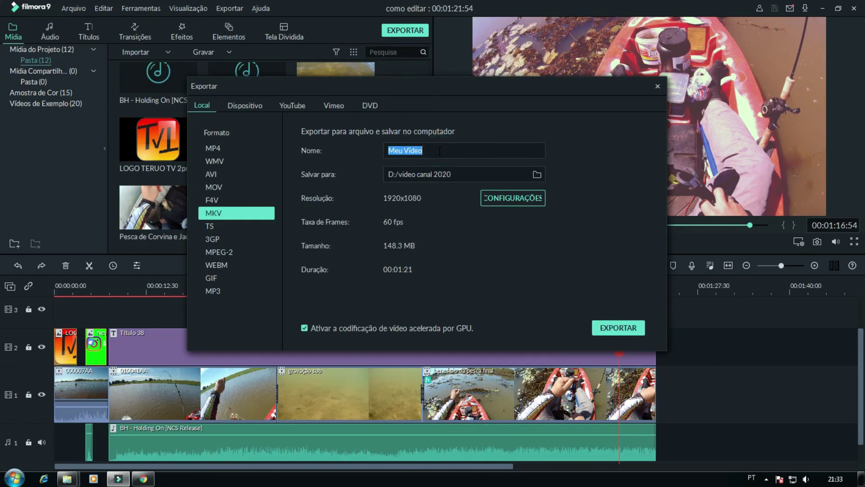
Name the export file "como editar", keep the existing save folder, and start exporting the video as MKV
key(BackSpace)
text(como editar)
click(538, 174)
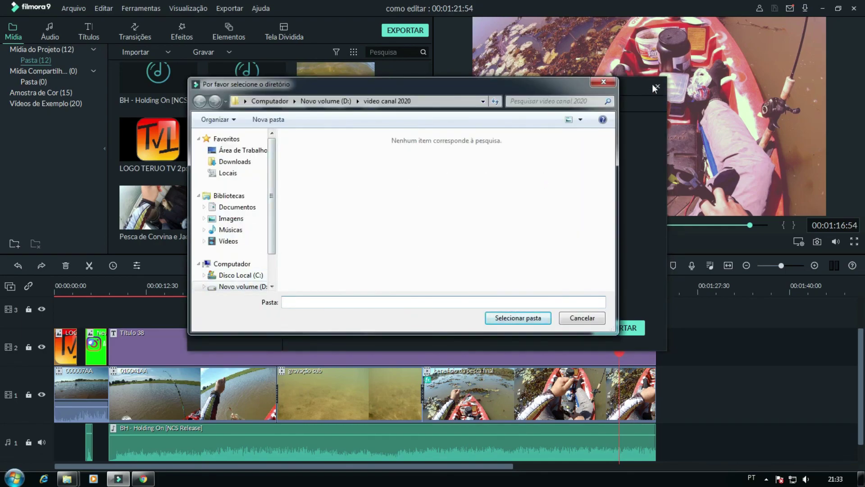
click(603, 81)
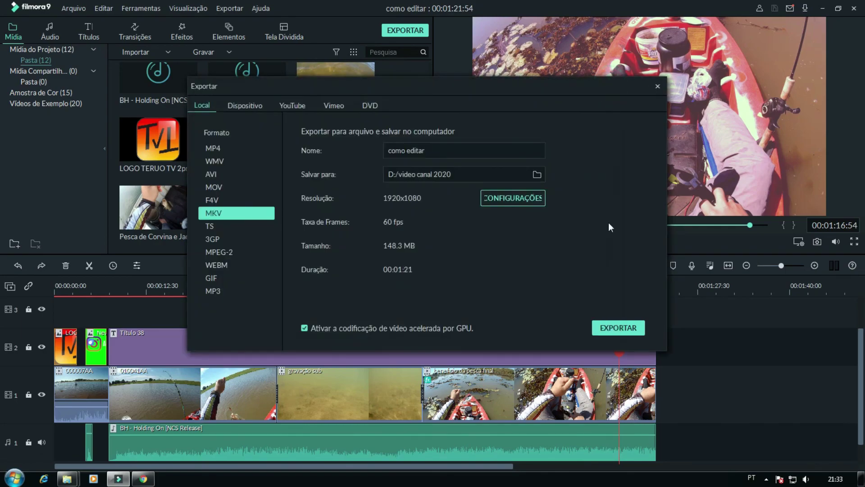
click(620, 328)
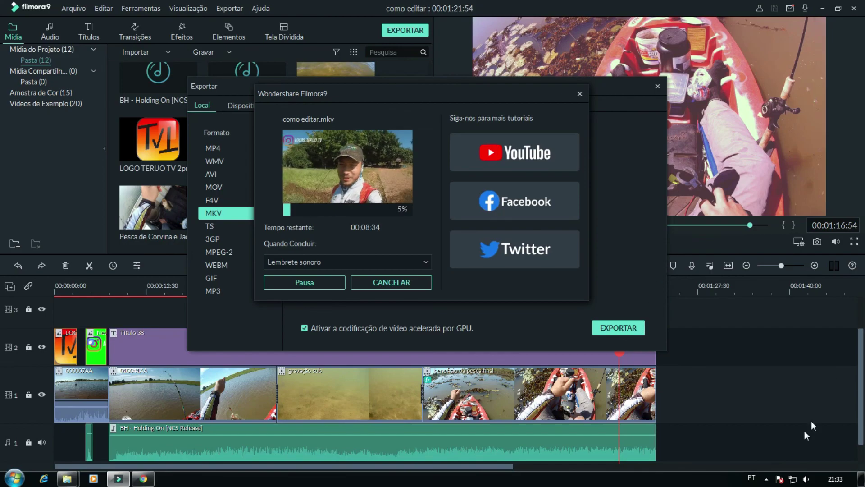
click(767, 479)
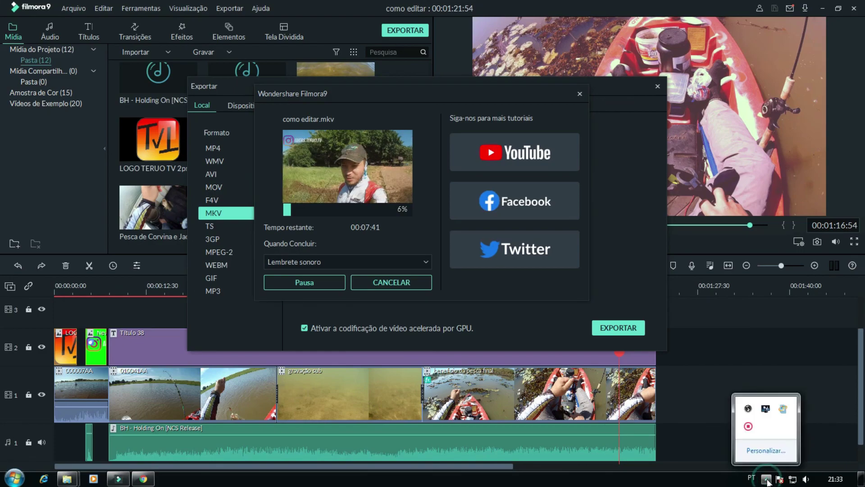
click(750, 429)
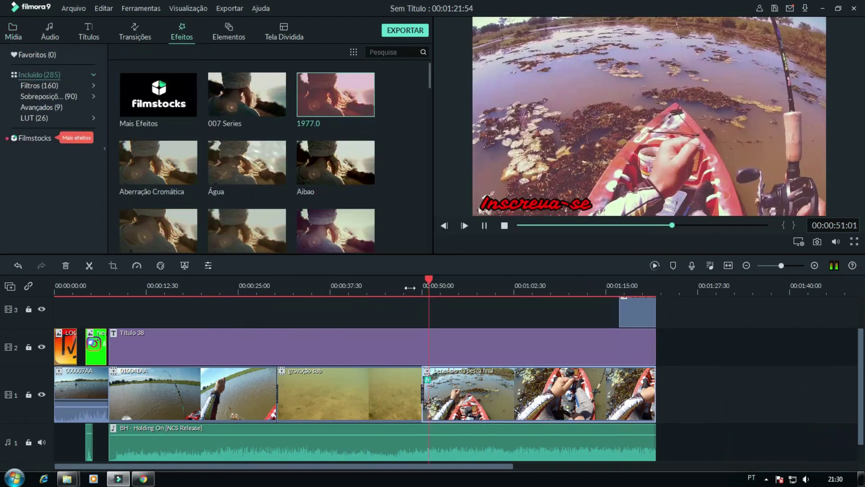
key(space)
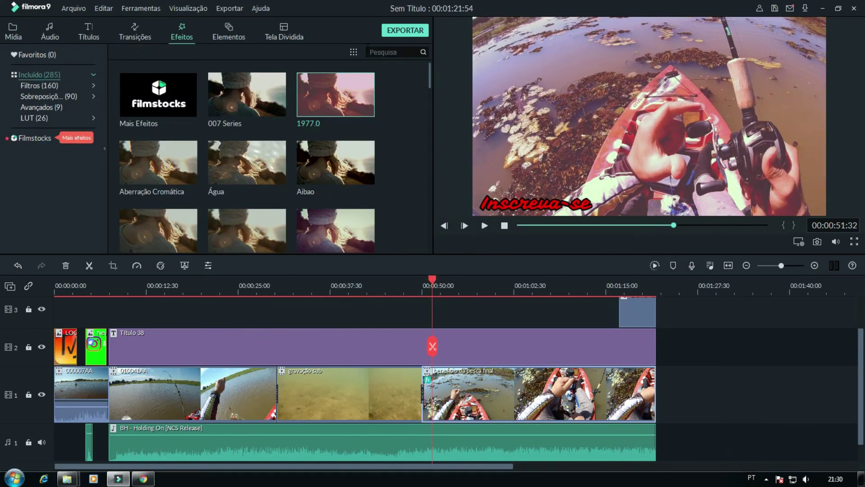